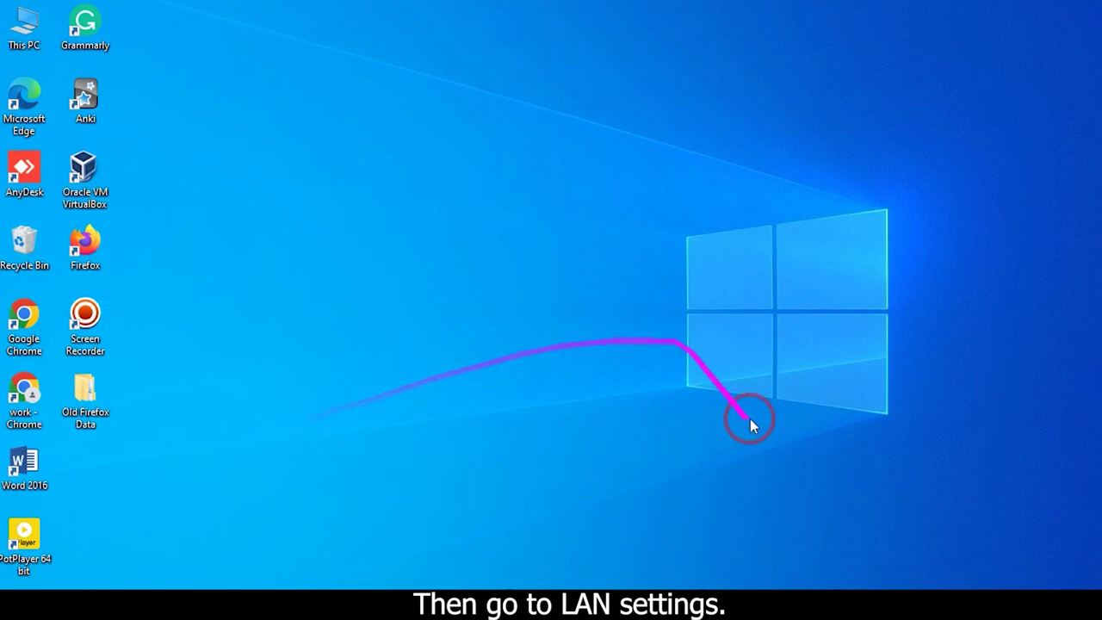
Step: Bring up the Ethernet adapter's properties from Network & Internet settings
left_click(962, 585)
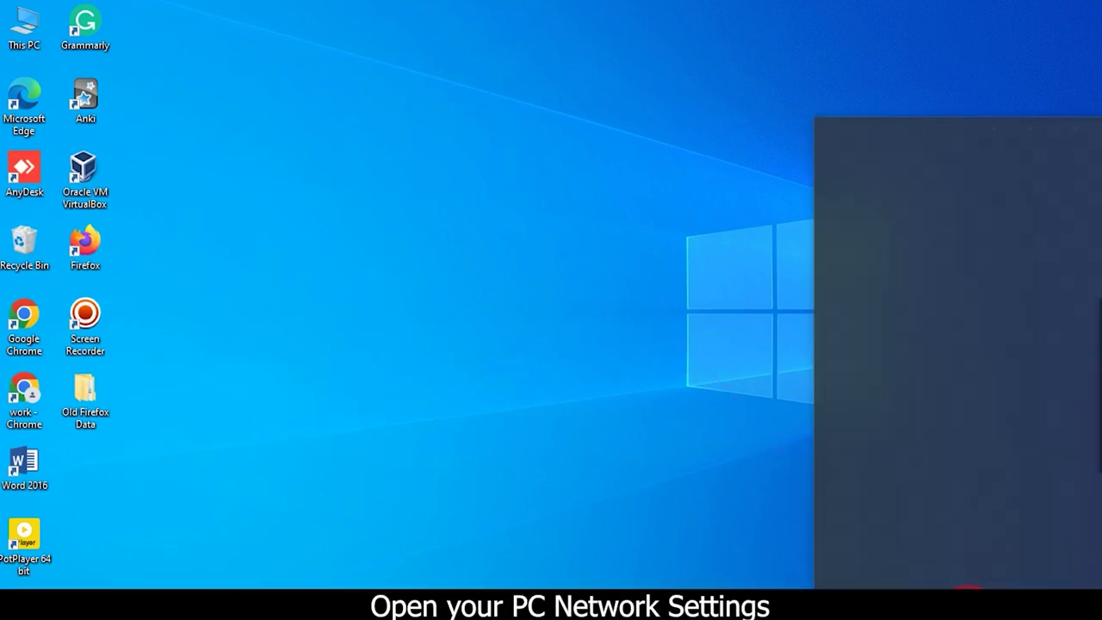
left_click(895, 506)
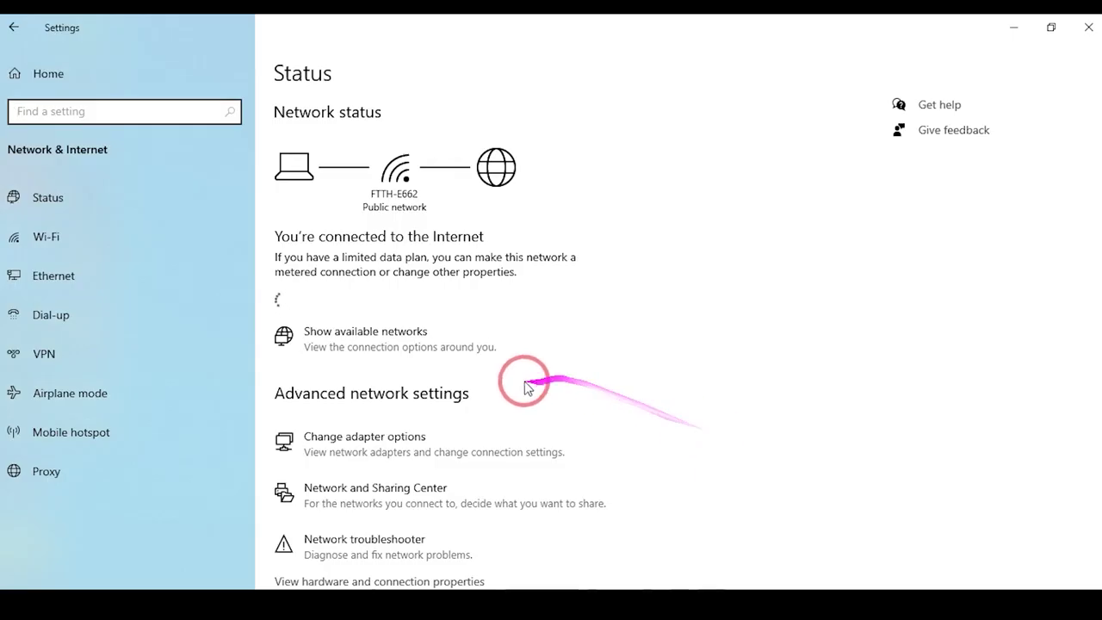
left_click(356, 438)
scroll(369, 494, "down", 3)
left_click(370, 428)
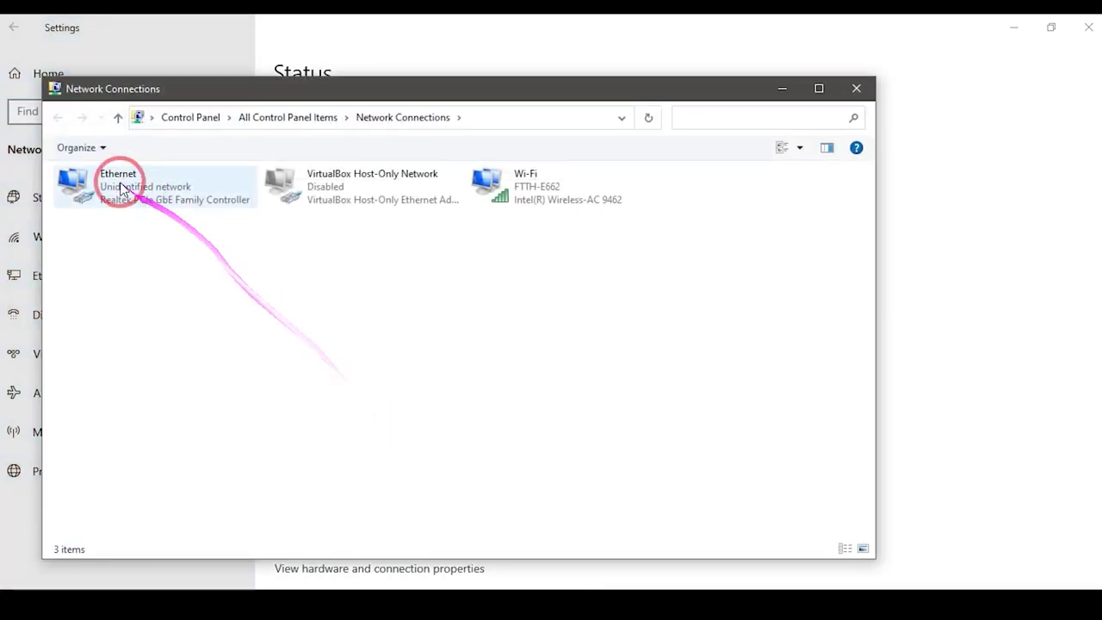
double_click(117, 182)
left_click(460, 458)
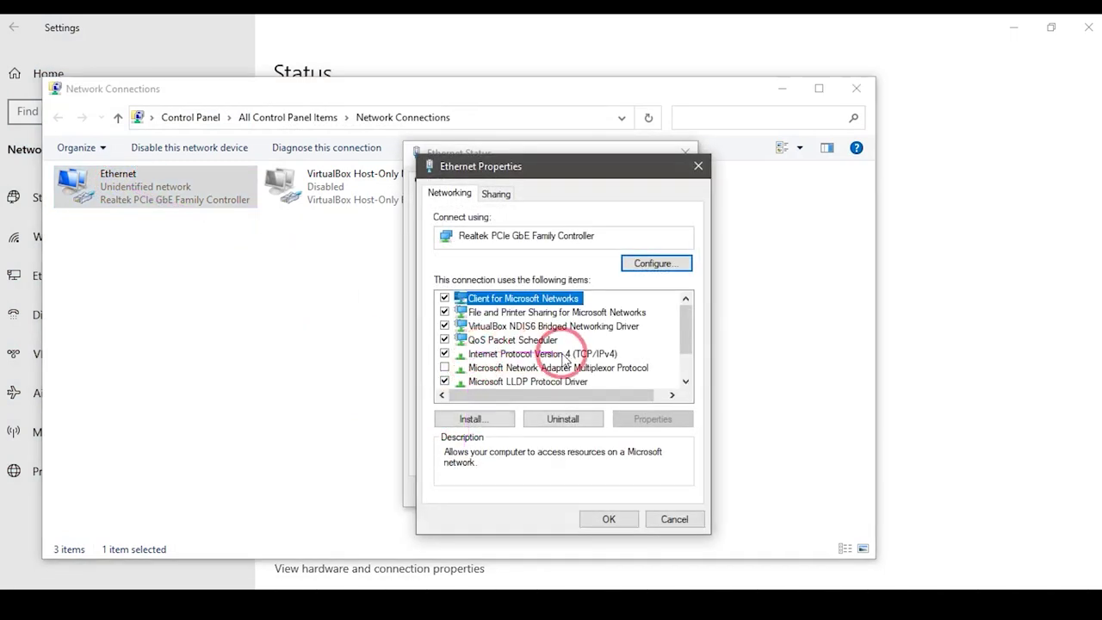
Step: Give Ethernet IPv4 a manually entered static IP address and confirm
left_click(561, 354)
double_click(564, 362)
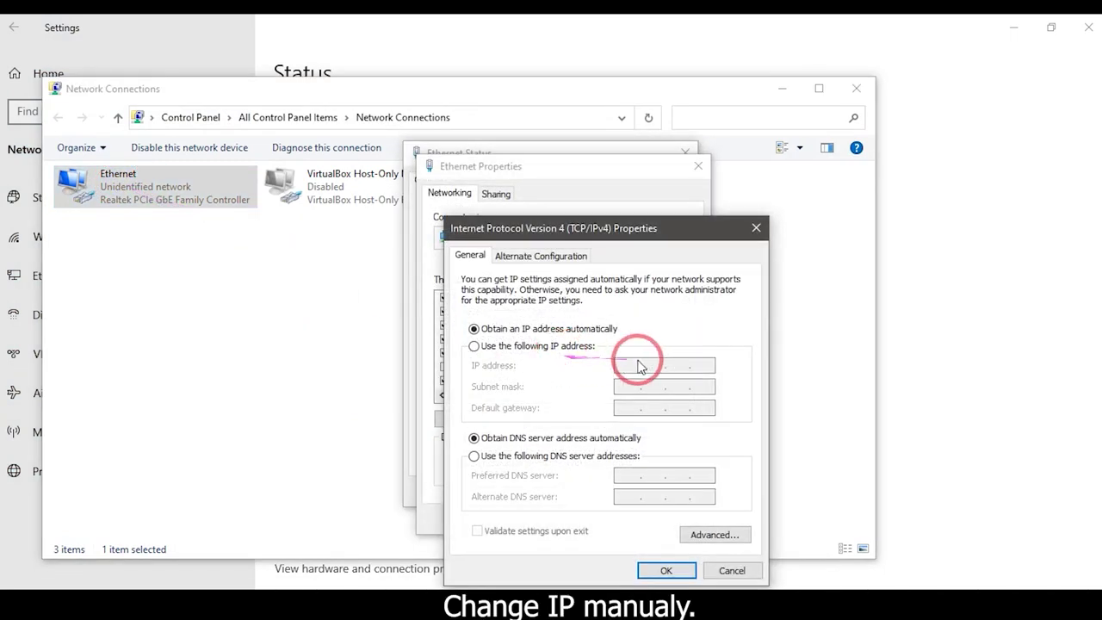
left_click(473, 345)
left_click(680, 368)
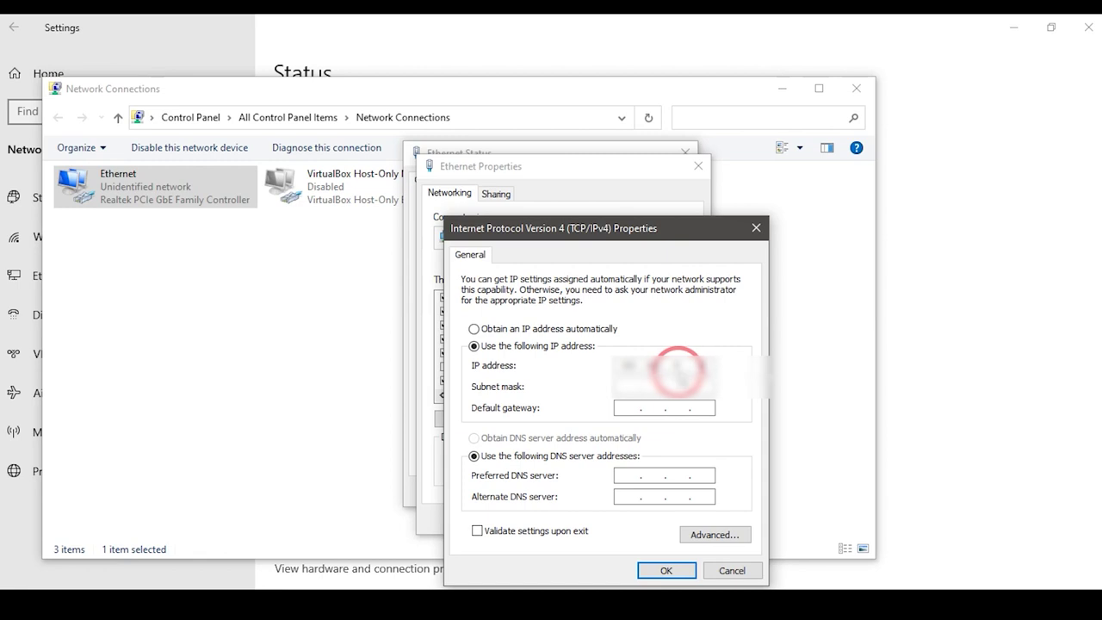
left_click(667, 571)
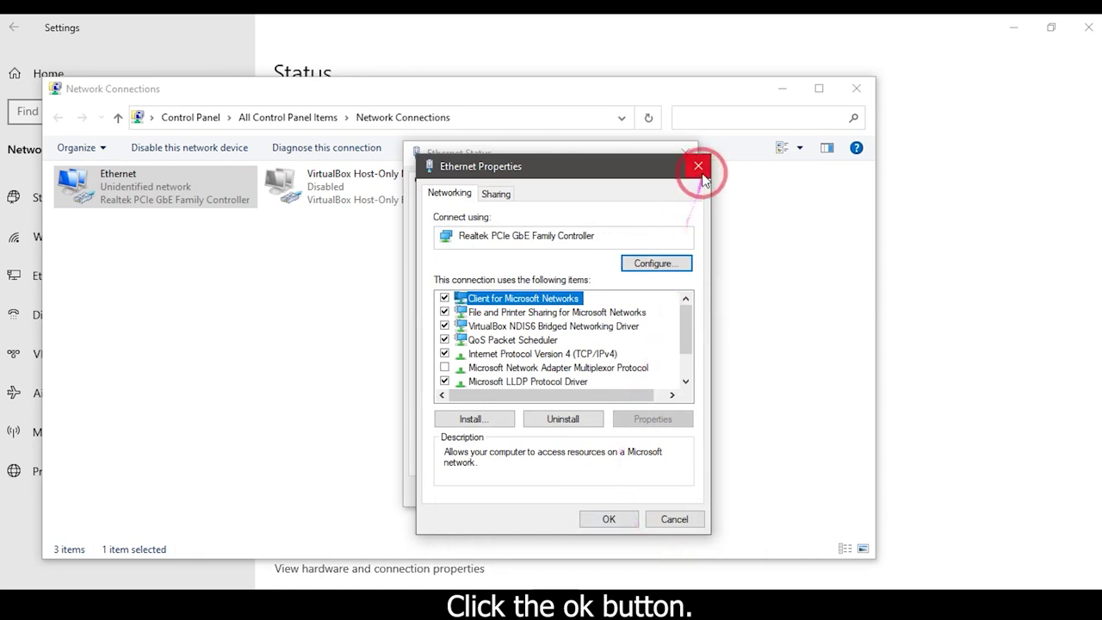
Step: Close the Ethernet dialogs and minimize the windows to show the desktop
left_click(613, 518)
left_click(658, 491)
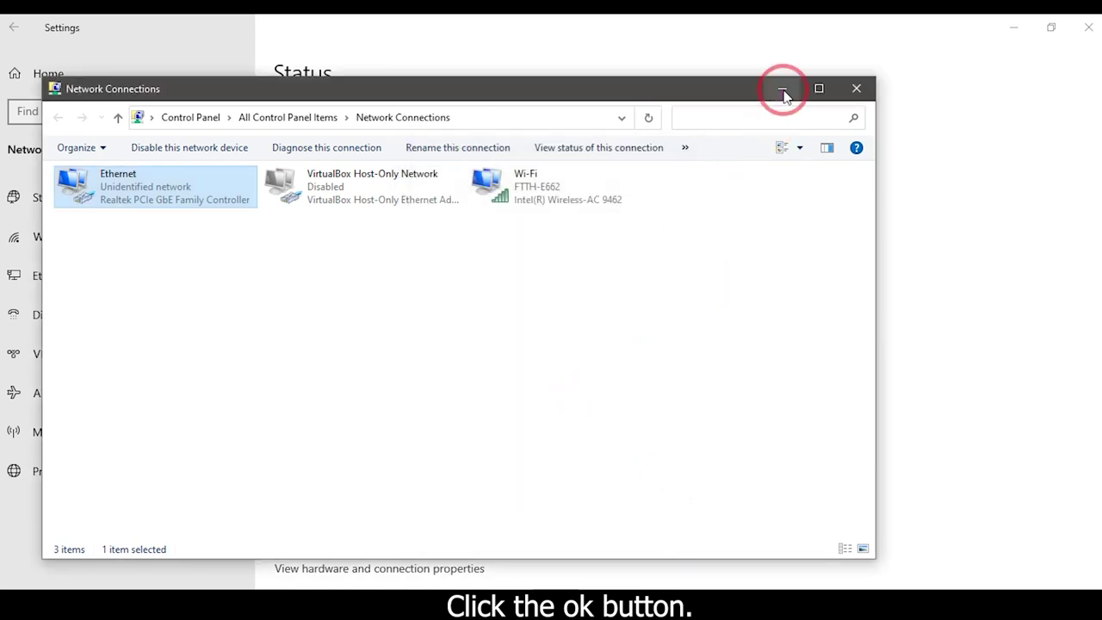
left_click(782, 89)
left_click(1013, 28)
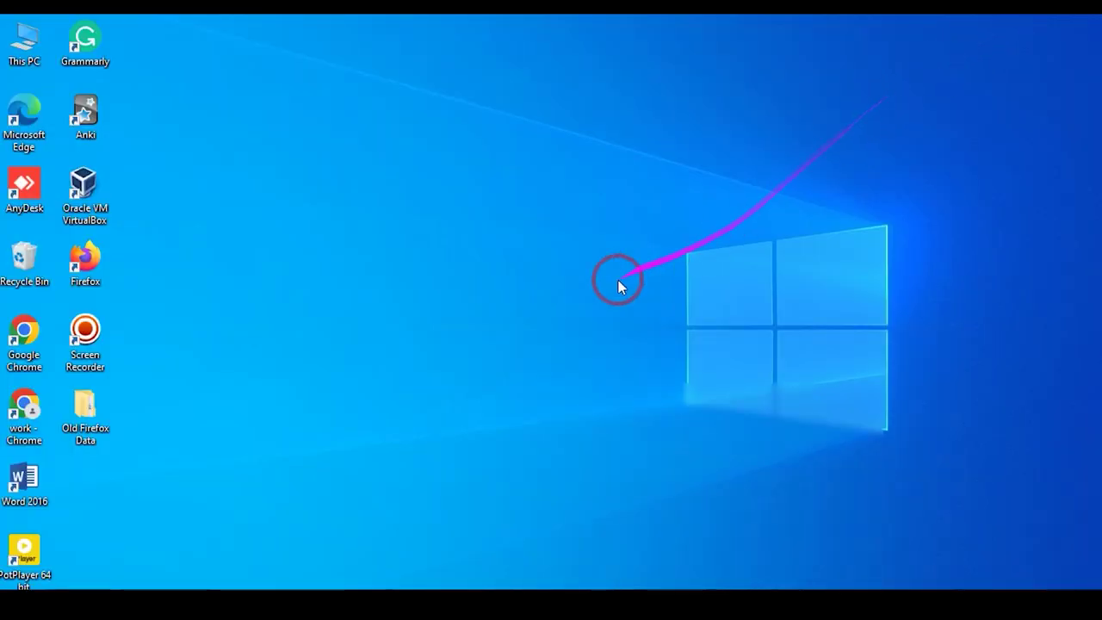
Step: Launch the work Chrome browser and load 192.168.8.200
double_click(31, 411)
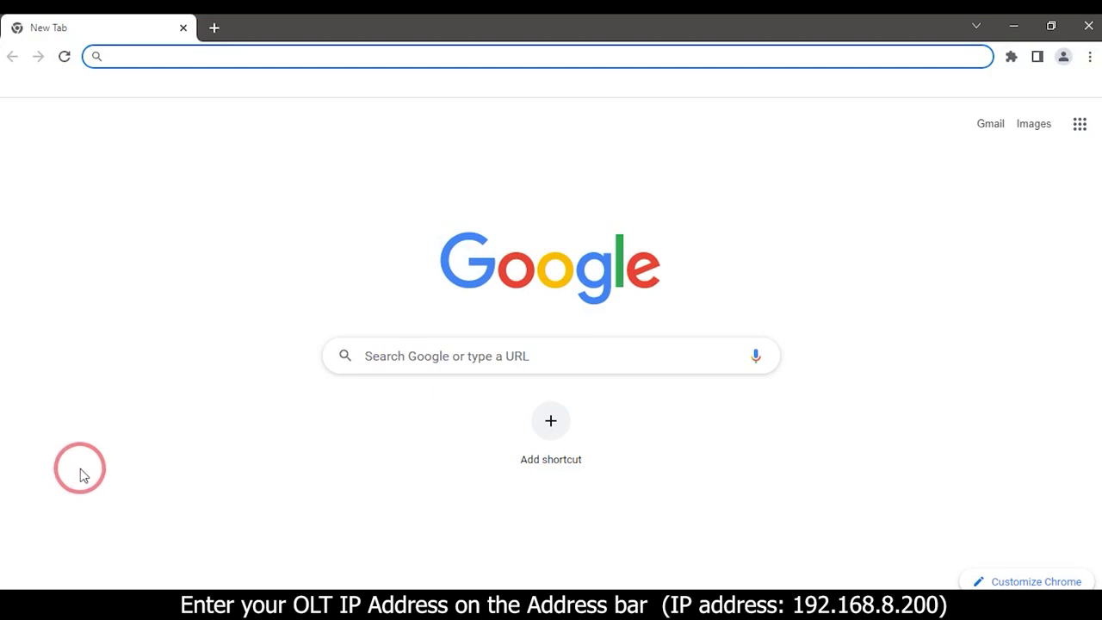
type("1")
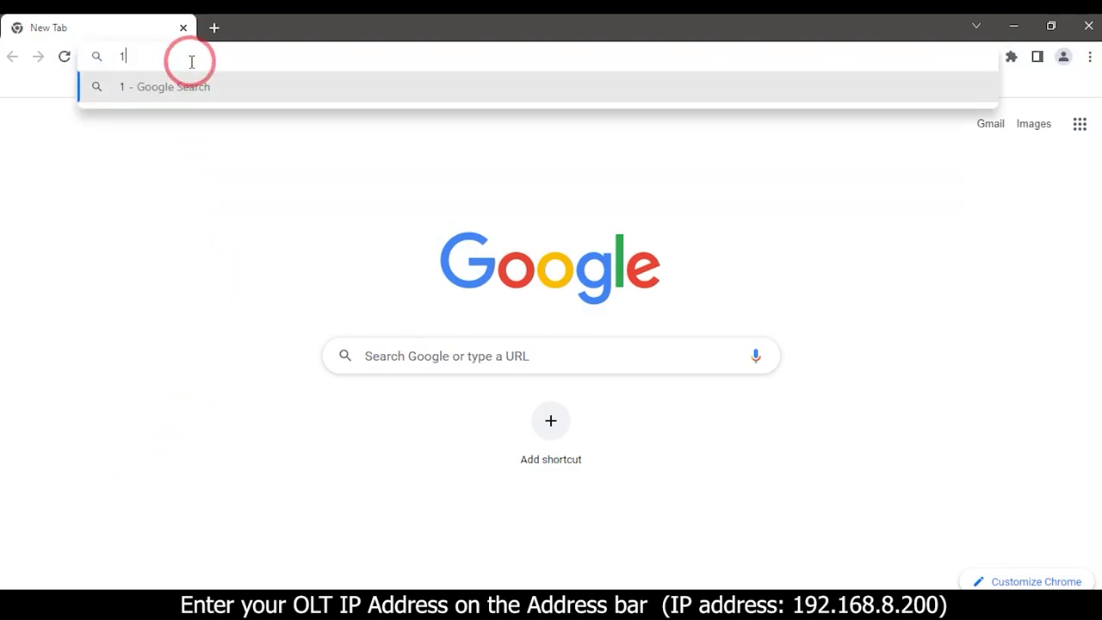
type("92.16")
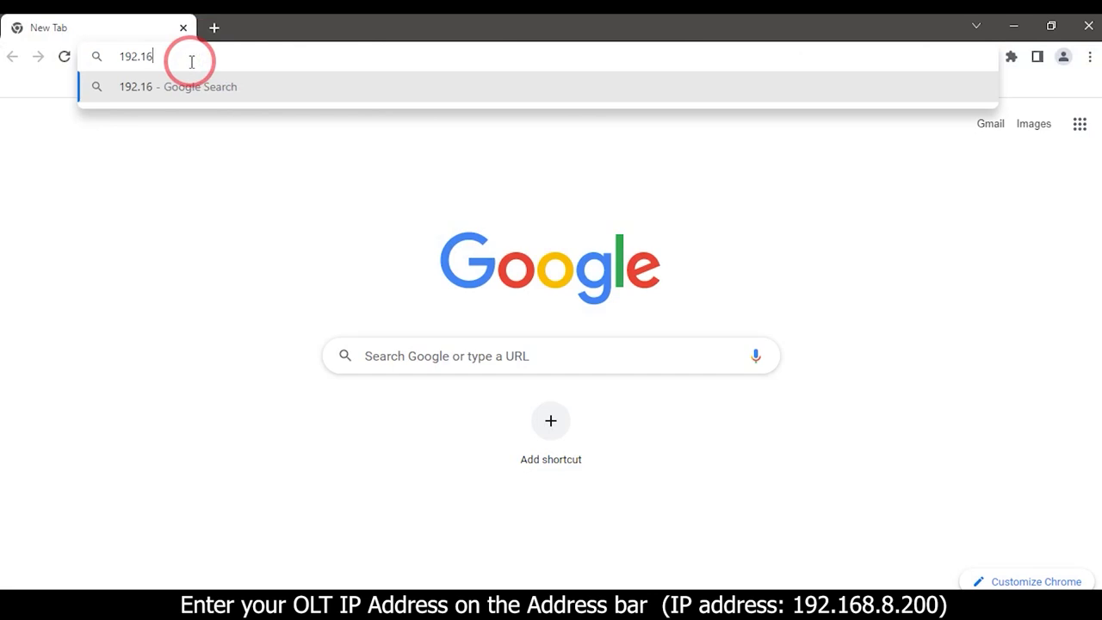
type("8.8.")
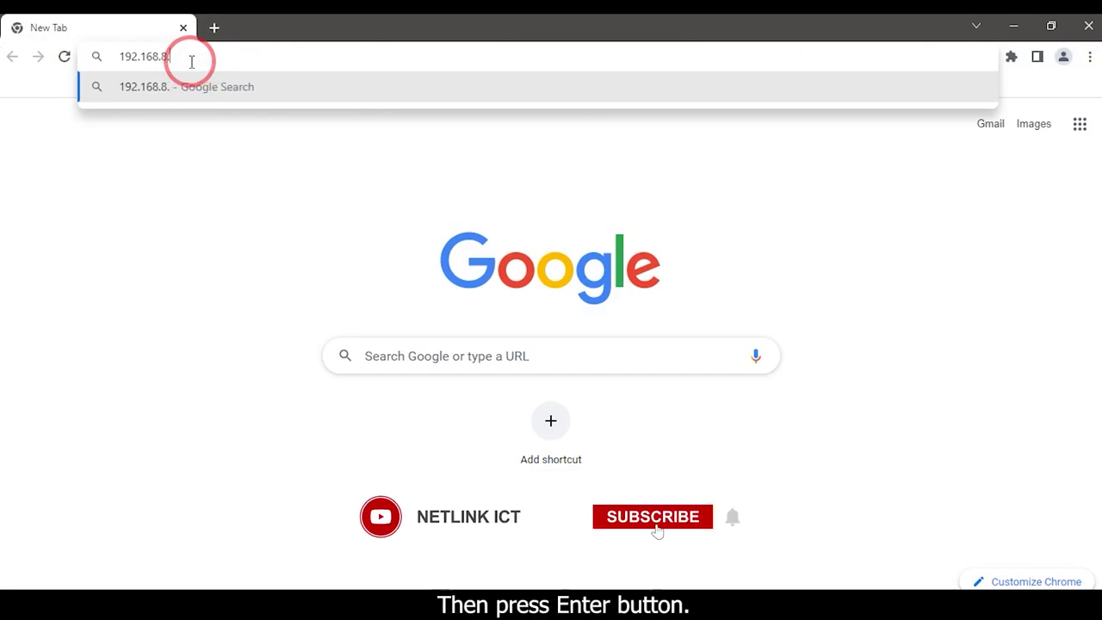
type("200")
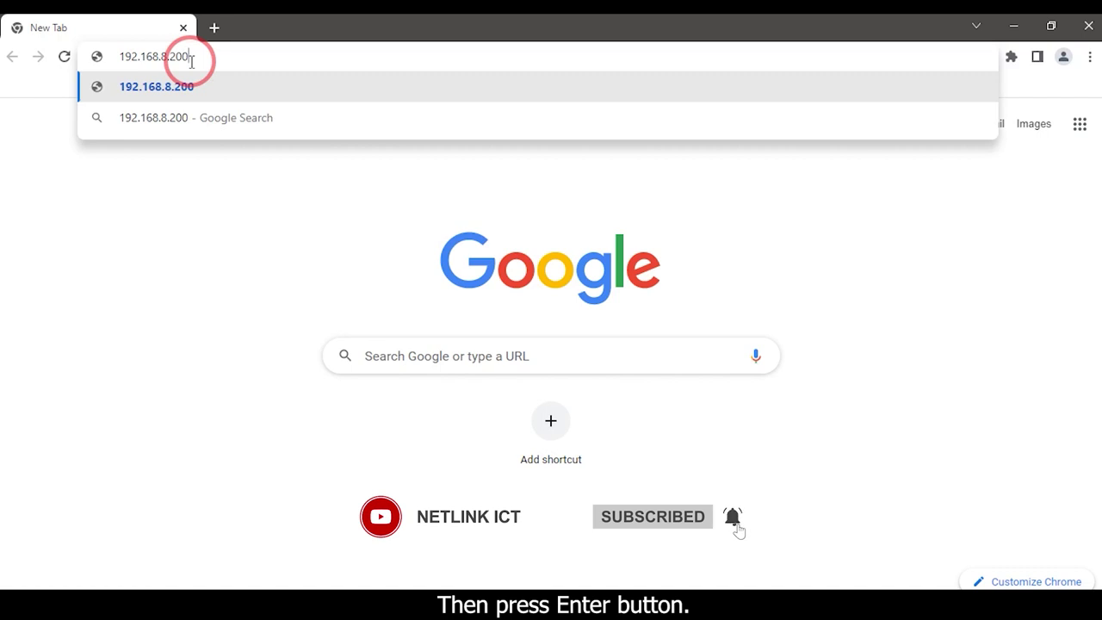
key("Return")
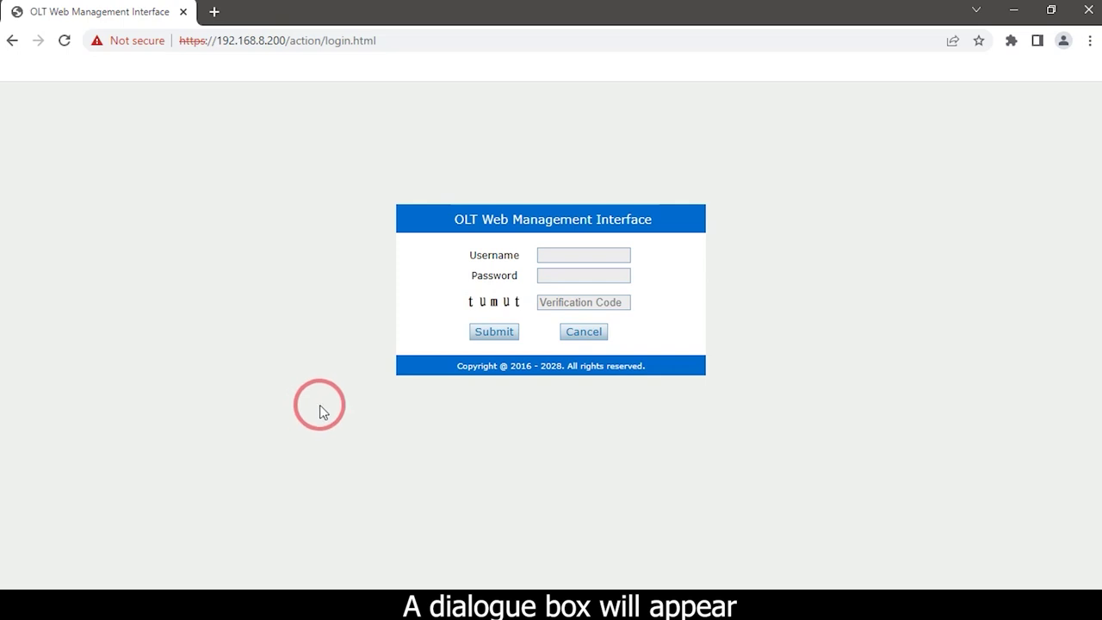
Step: Log in as admin with the account password and the verification code
left_click(580, 256)
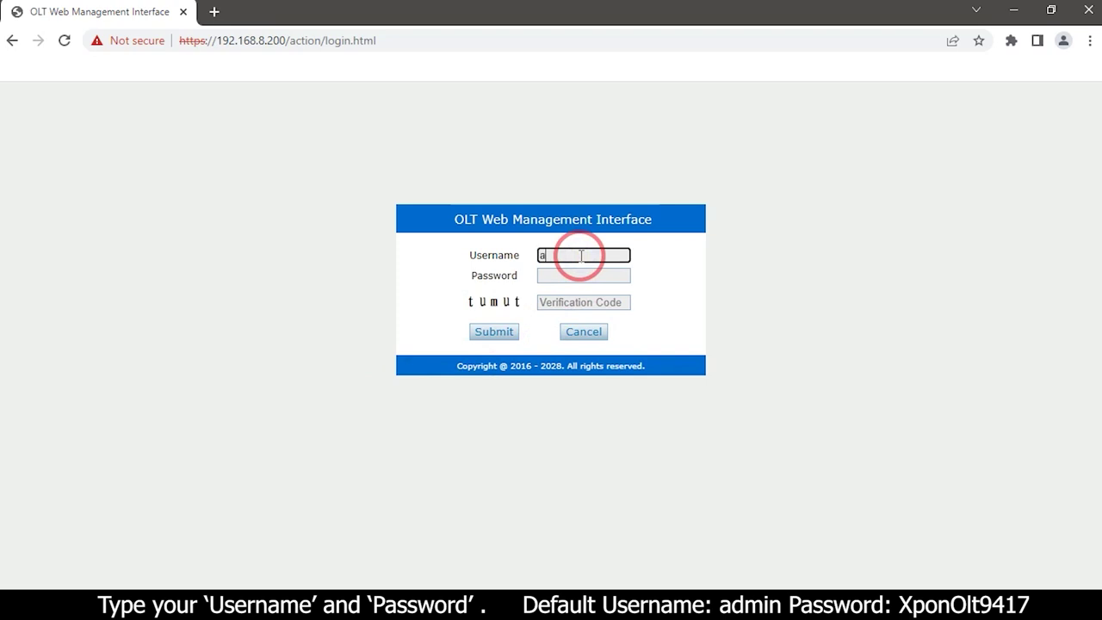
type("admin")
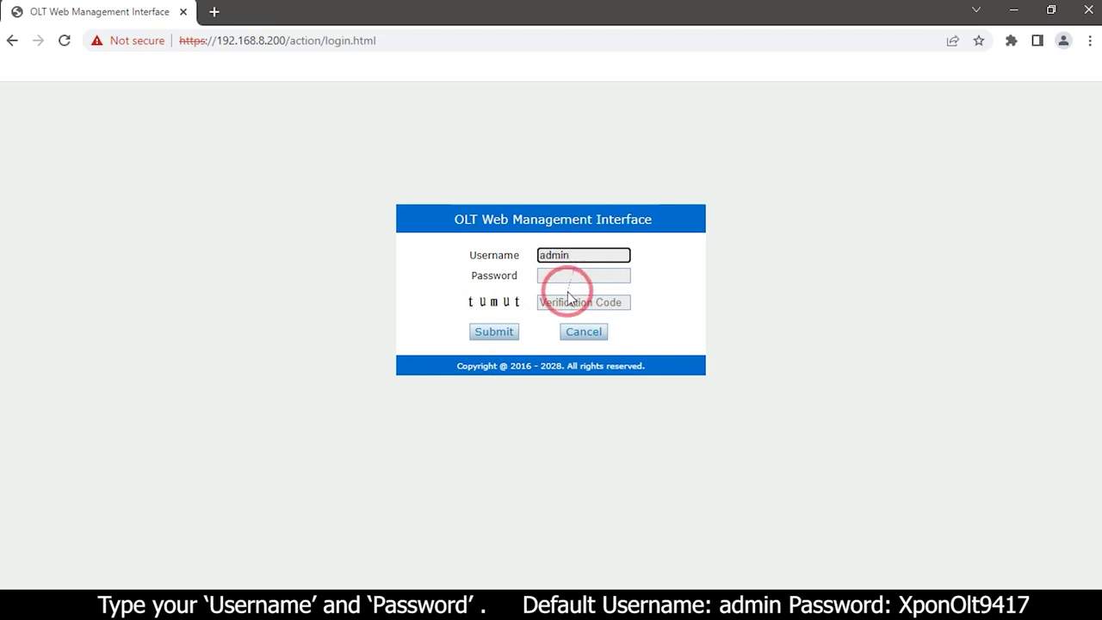
left_click(571, 274)
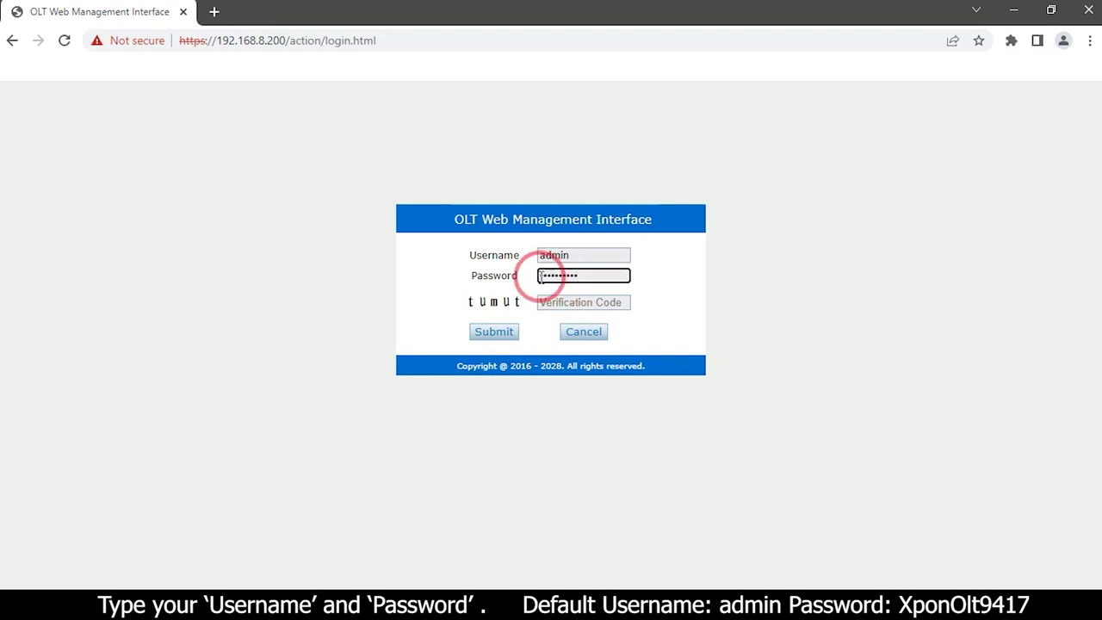
left_click(551, 303)
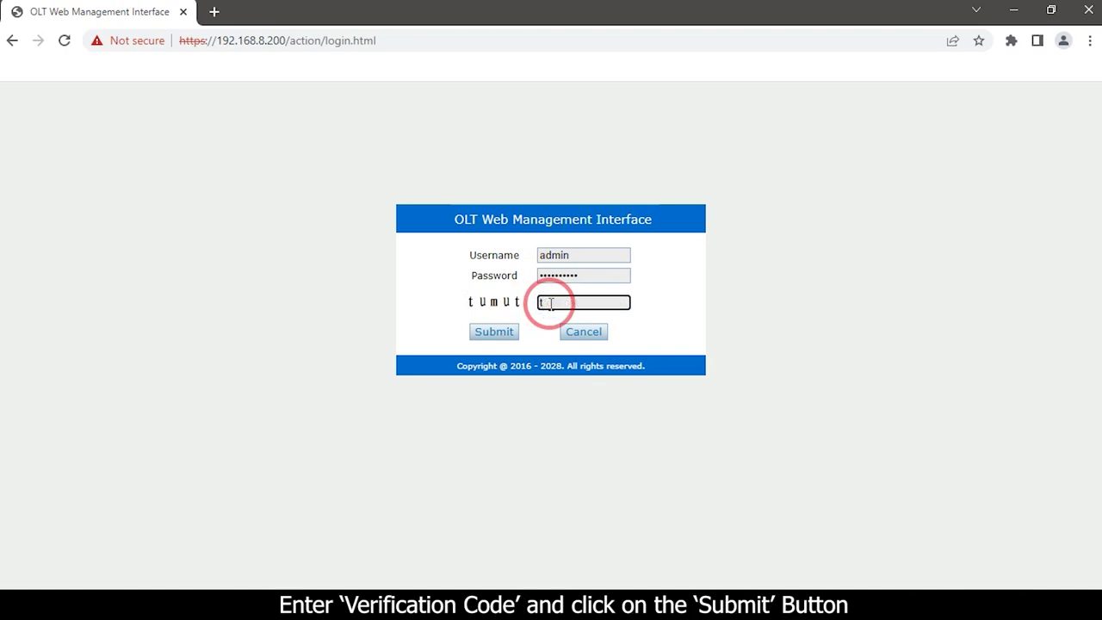
left_click(496, 332)
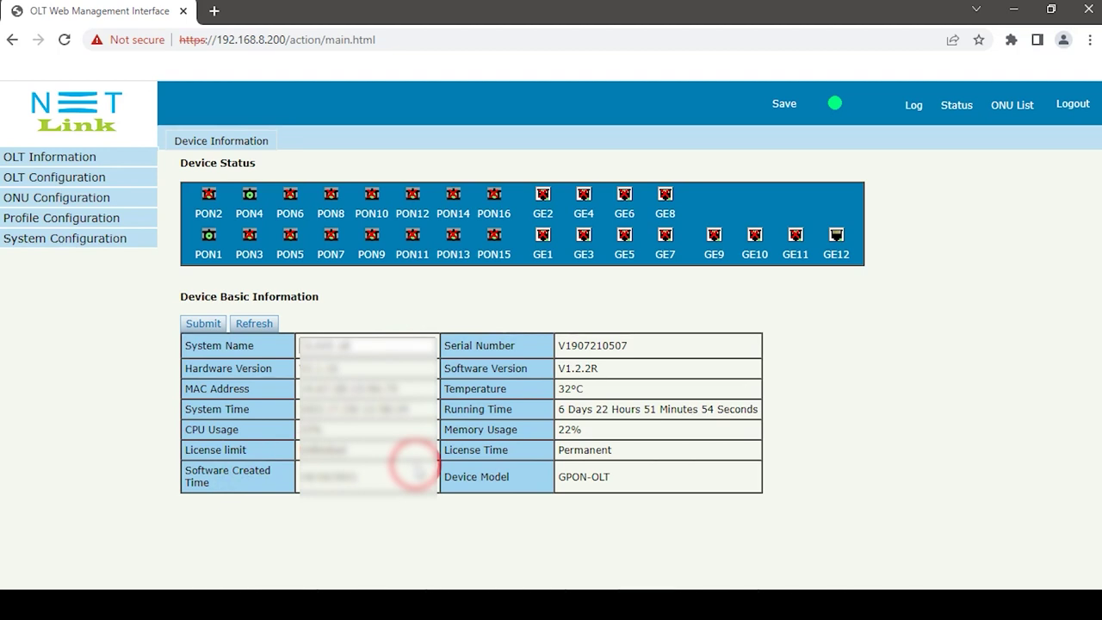
Step: Set global Loopback to Status Enable, Mode Only-alarm, Age Time 30, and submit
left_click(69, 177)
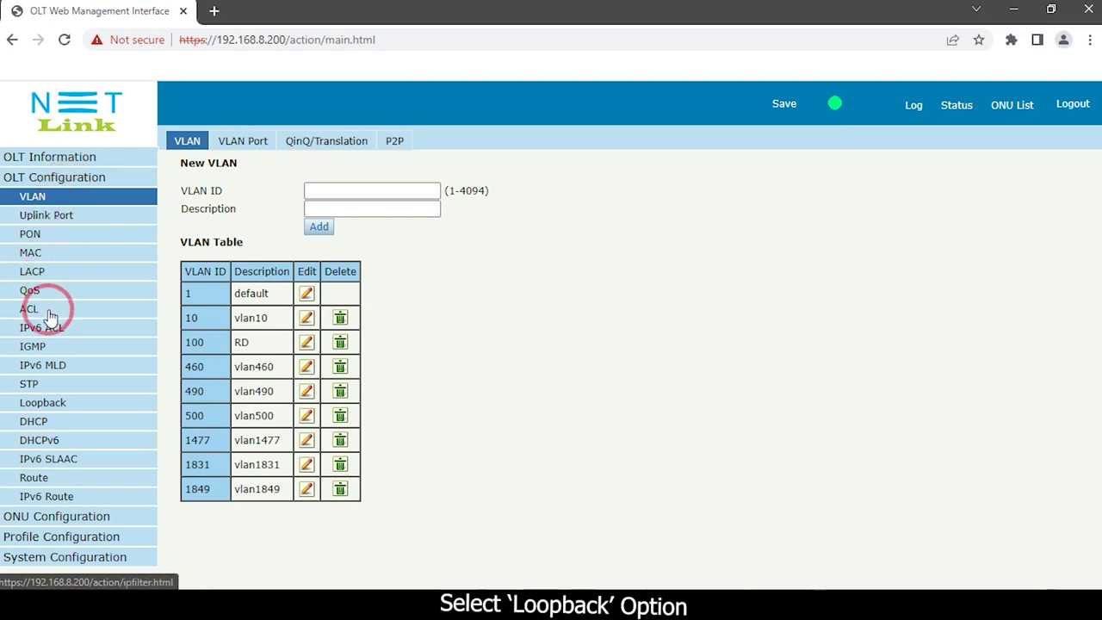
left_click(36, 405)
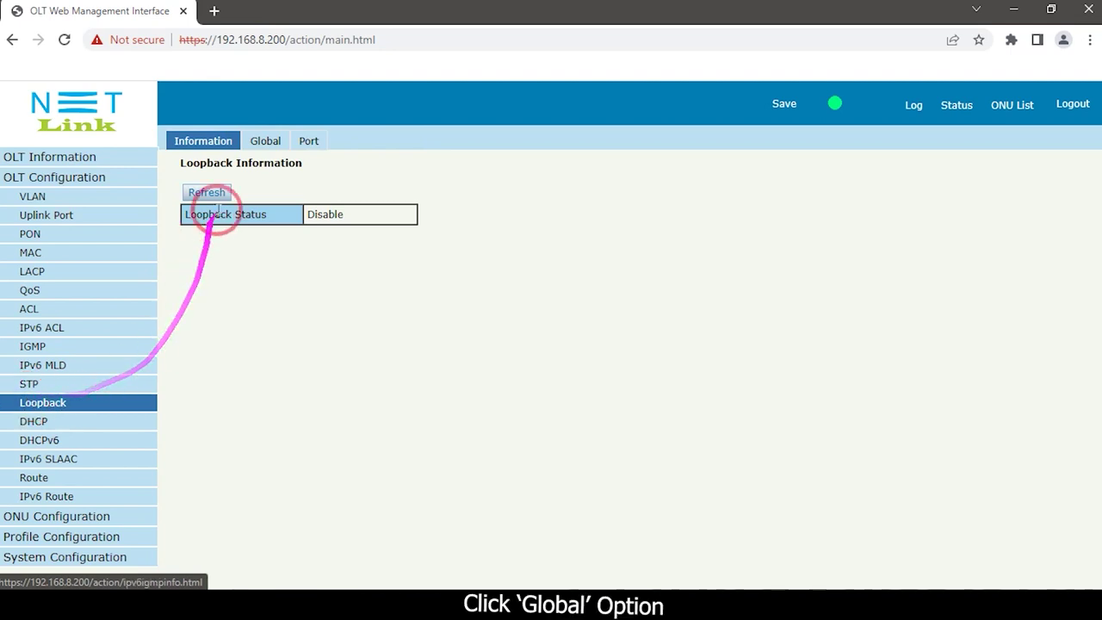
left_click(266, 141)
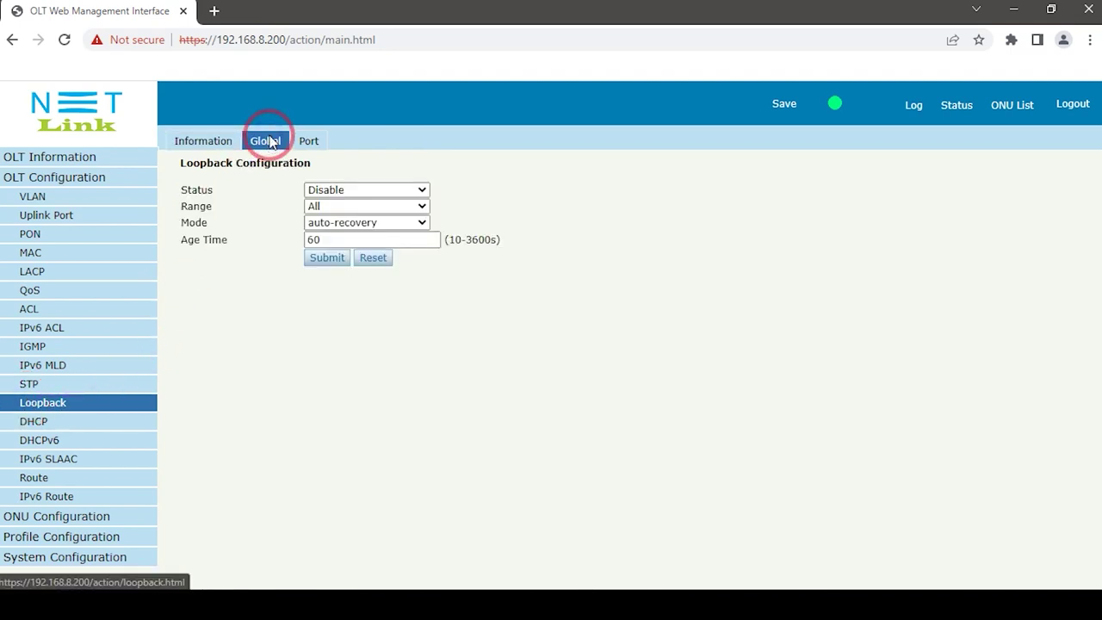
left_click(340, 189)
left_click(335, 218)
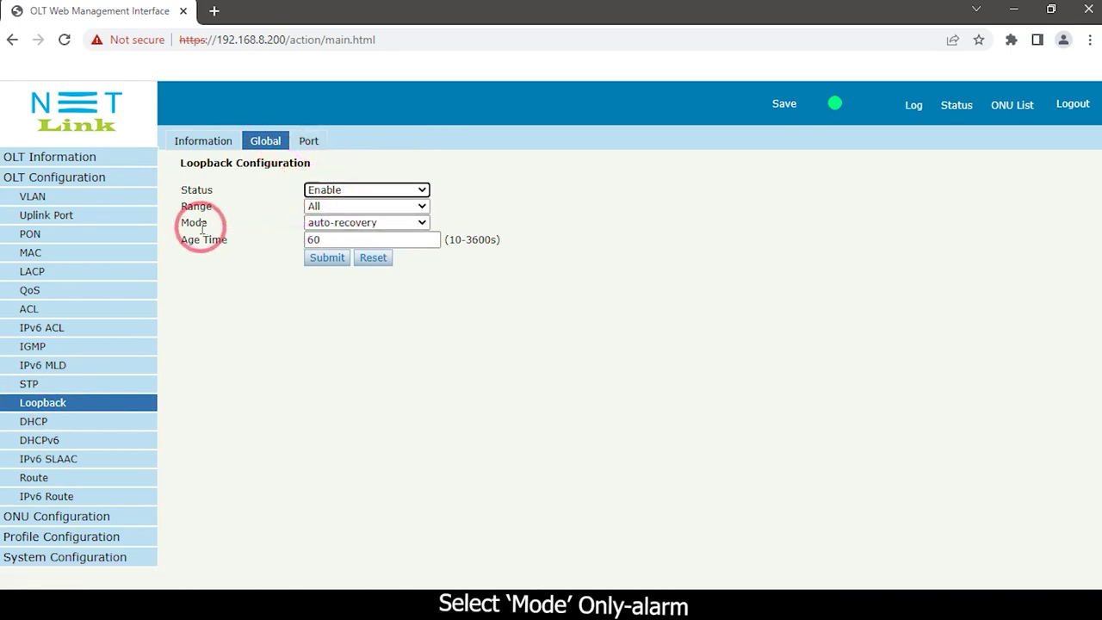
left_click(340, 223)
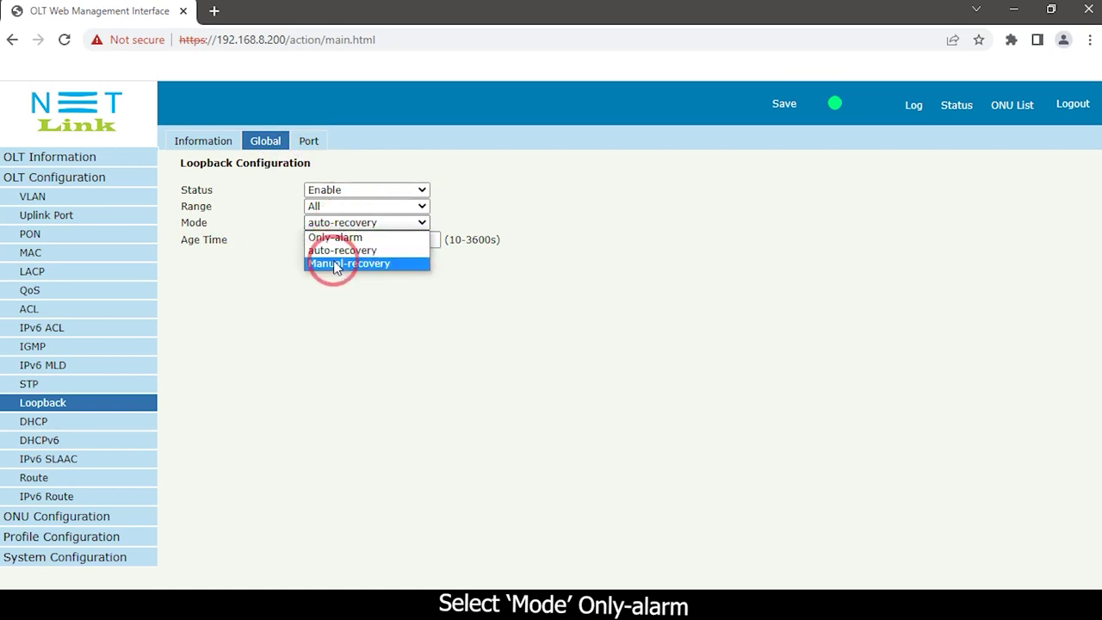
left_click(337, 237)
left_click(314, 239)
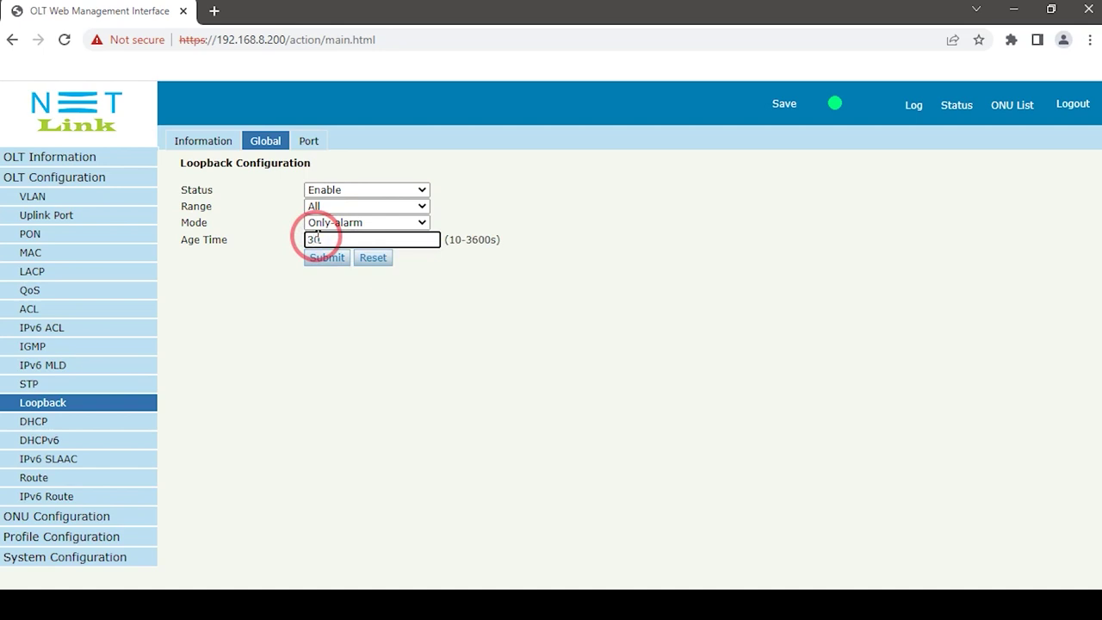
left_click(325, 260)
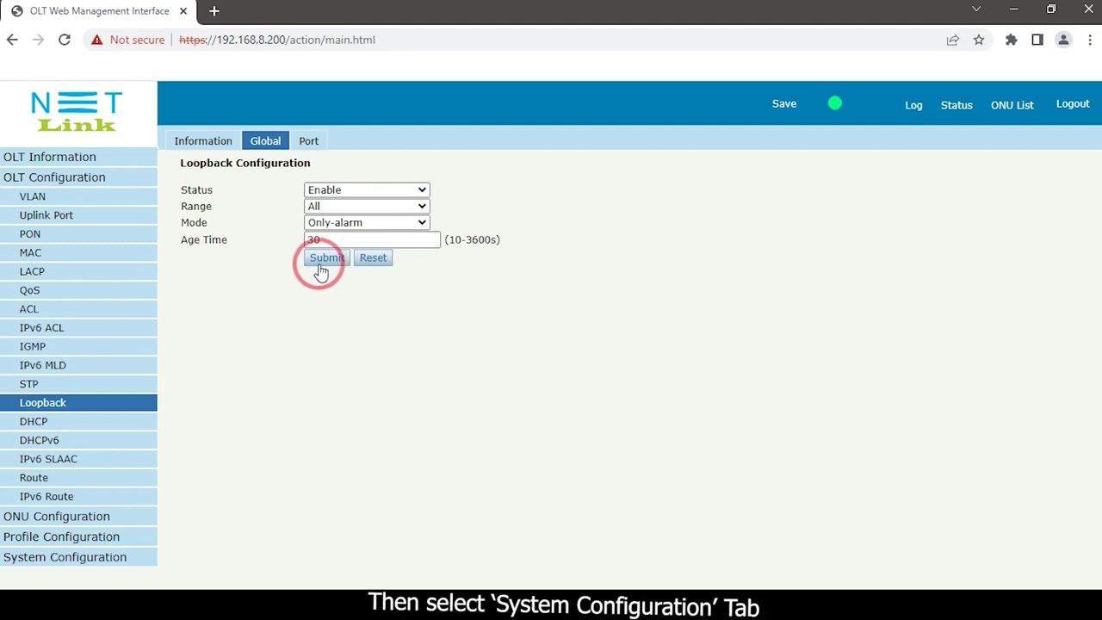
Step: Set the System Time RTC to 2022-7-20 13:00:02 and submit
left_click(88, 556)
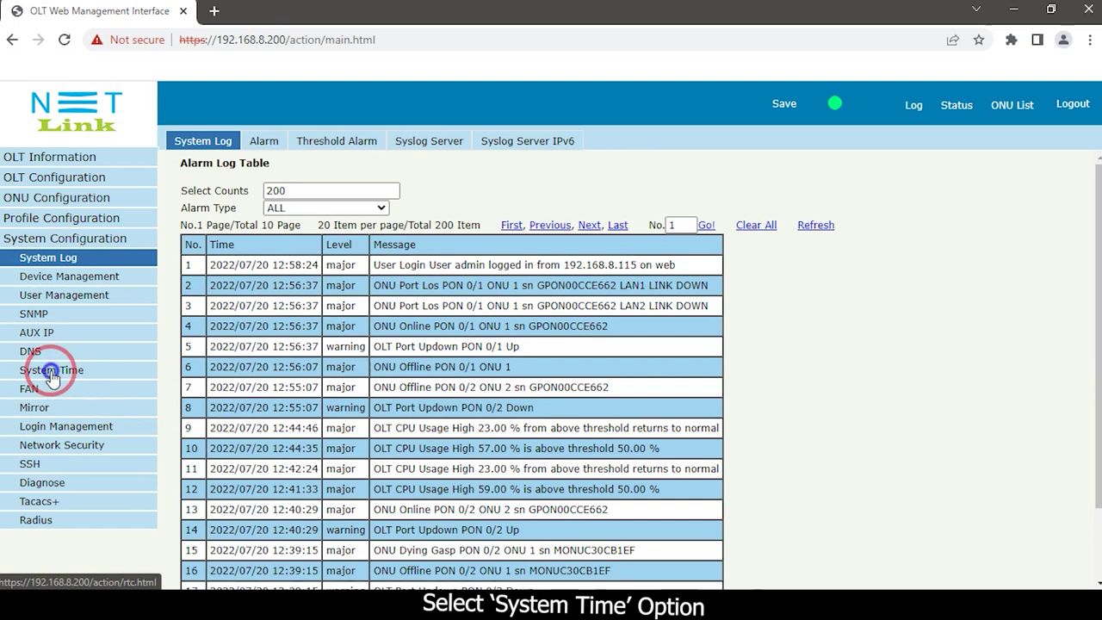
left_click(52, 377)
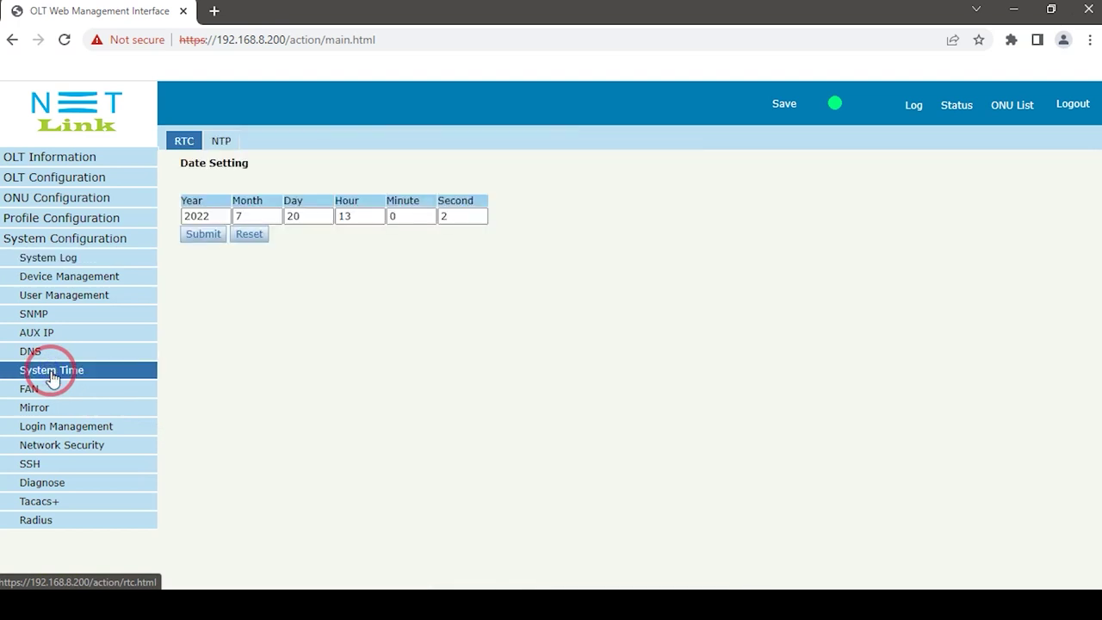
left_click(215, 216)
left_click(248, 216)
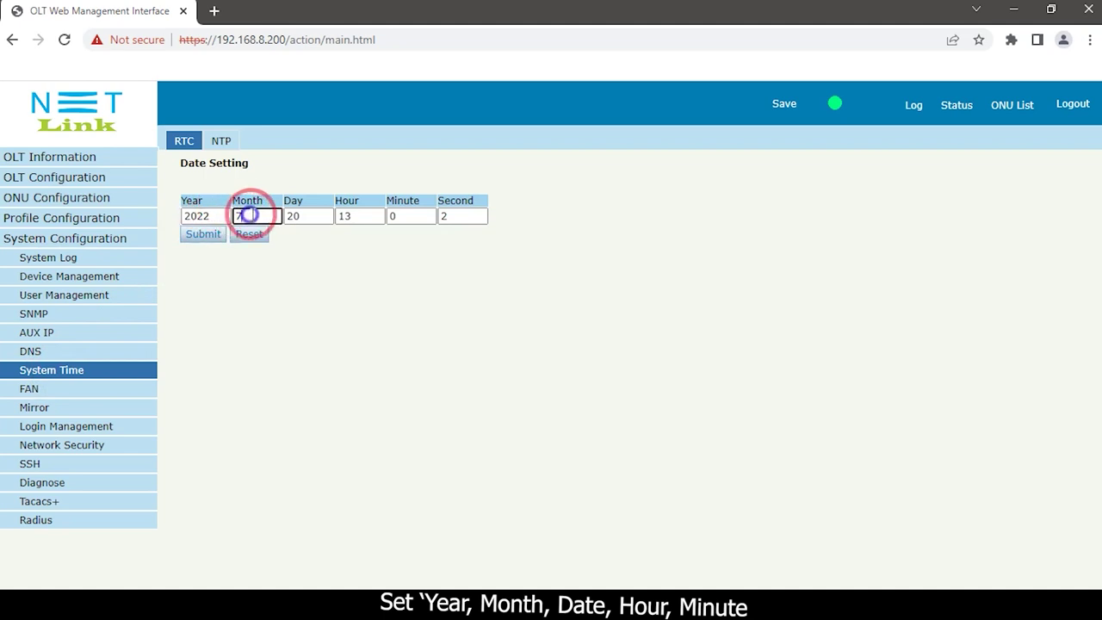
left_click(317, 216)
left_click(353, 216)
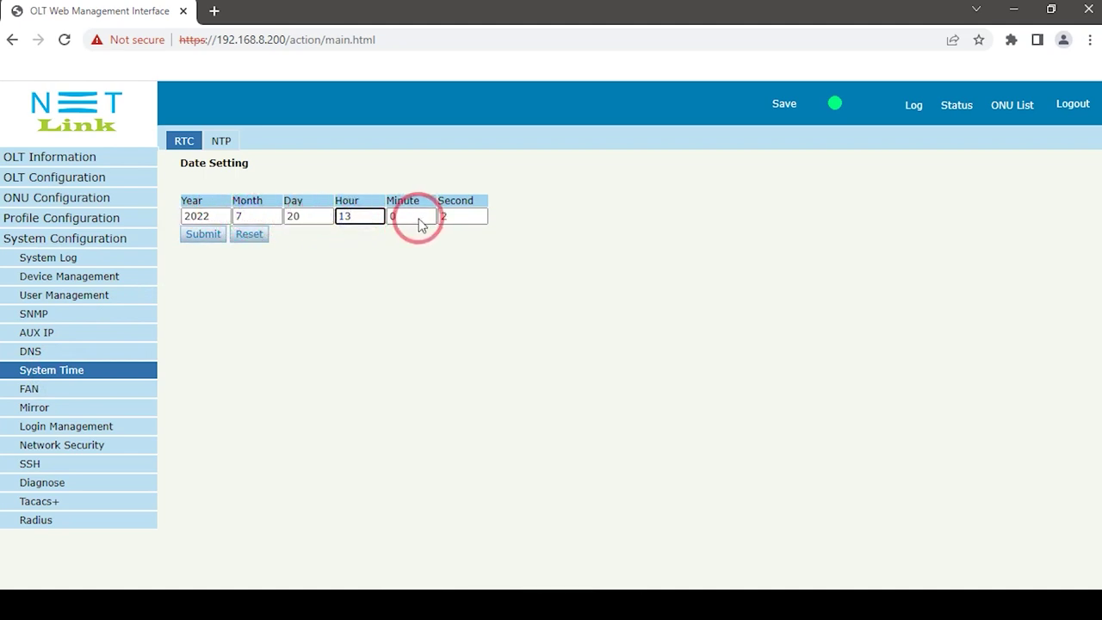
left_click(418, 217)
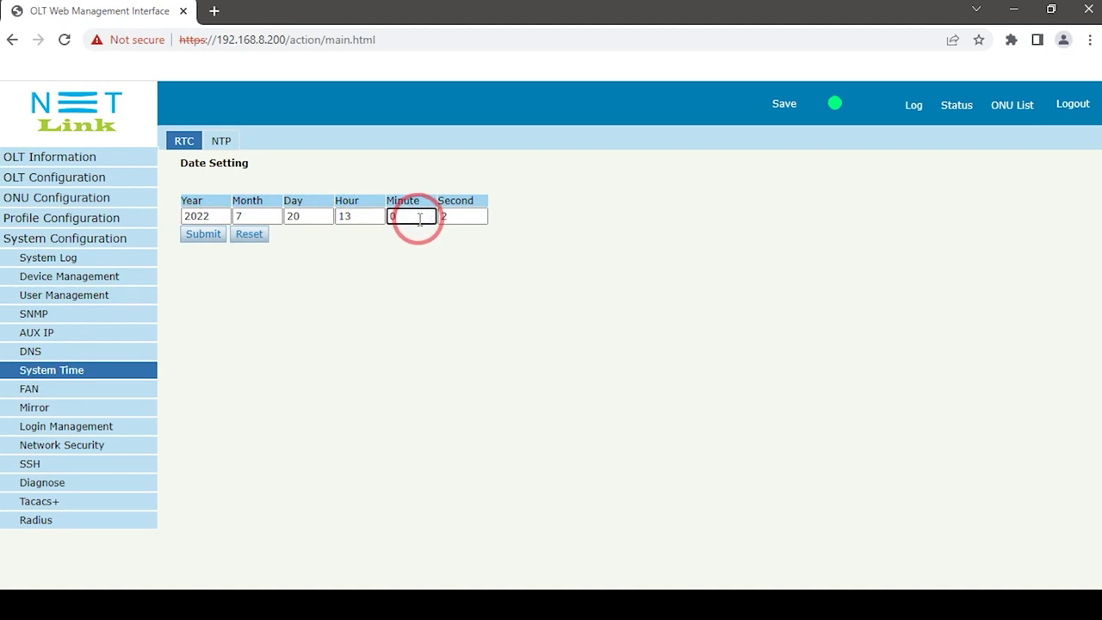
left_click(204, 239)
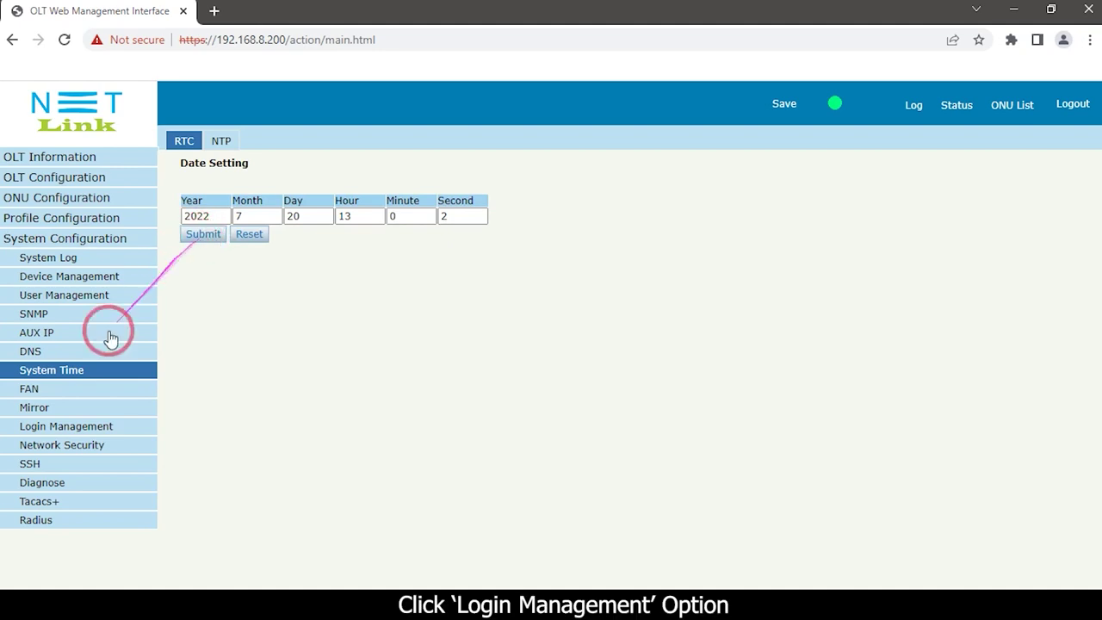
Step: Clean the Login Access List under Login Management, then view the ONU Profile list
left_click(68, 427)
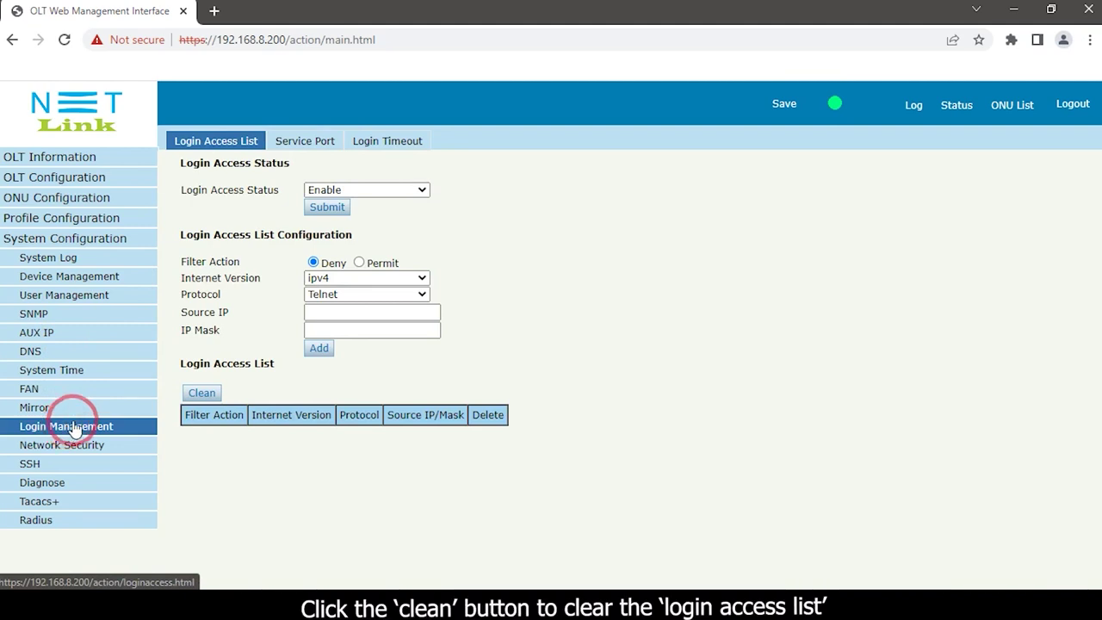
left_click(200, 393)
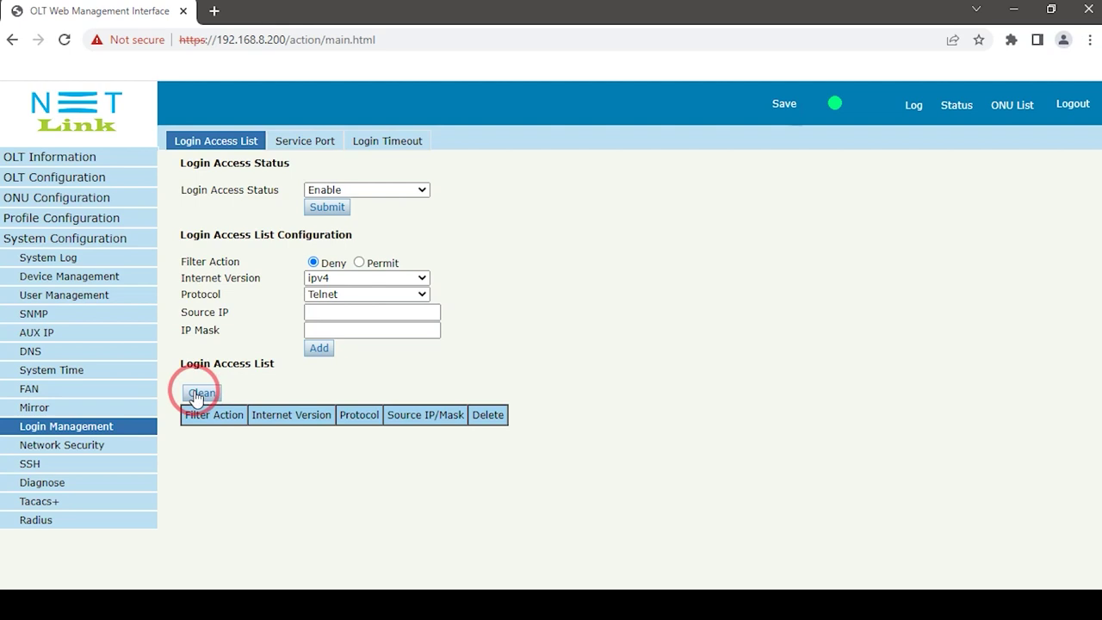
left_click(62, 219)
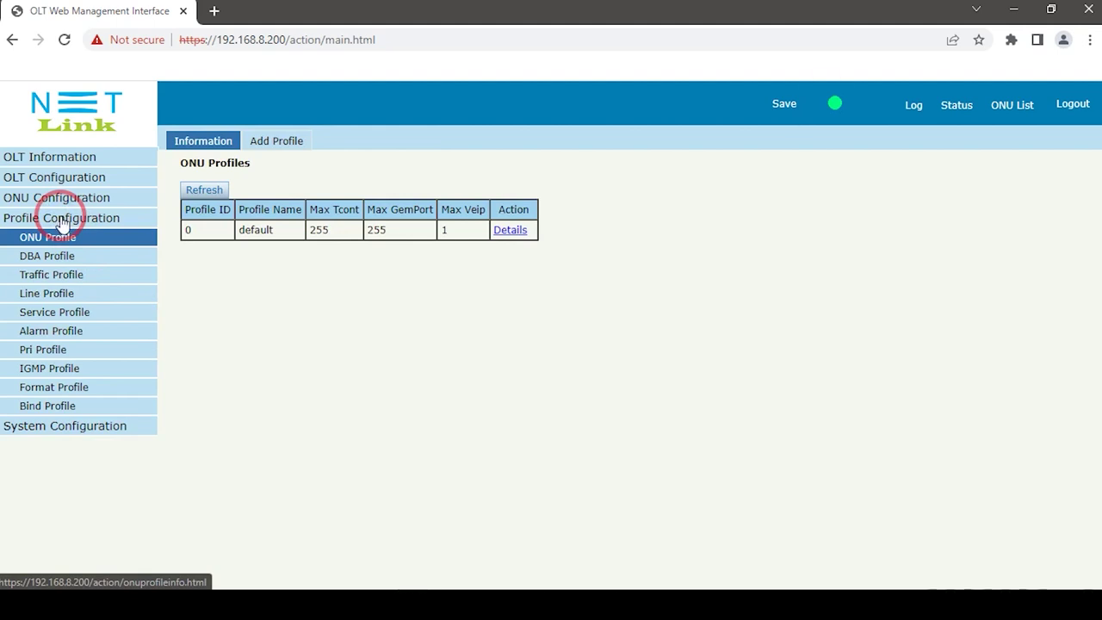
Step: Add ONU profile '1GE' with description '1GE' and Max veip 1, and commit it
left_click(269, 143)
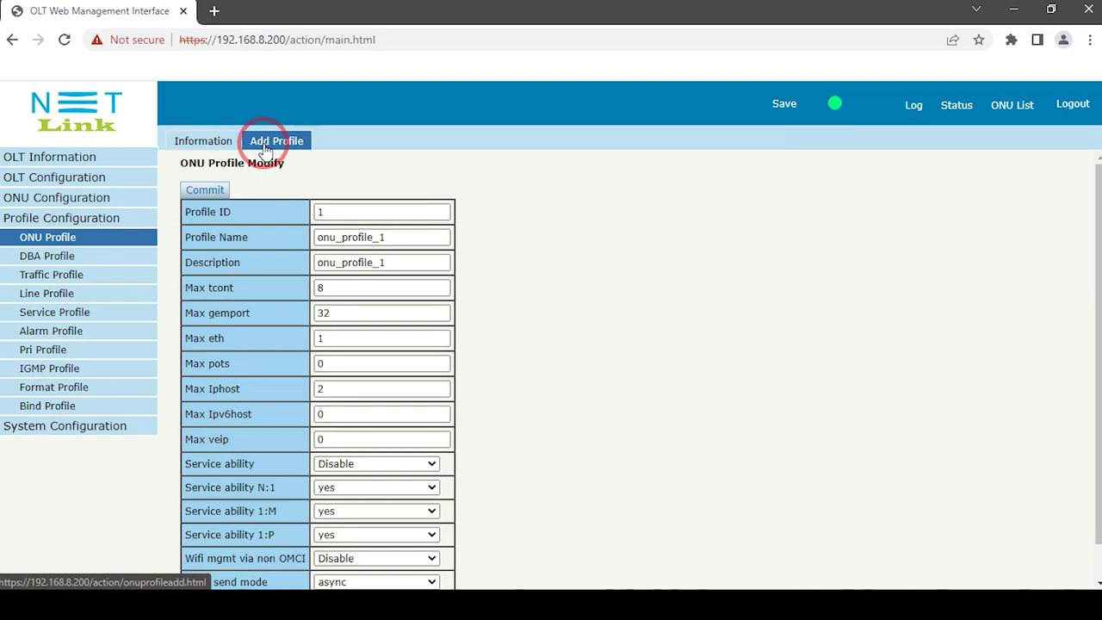
left_click_drag(390, 238, 310, 237)
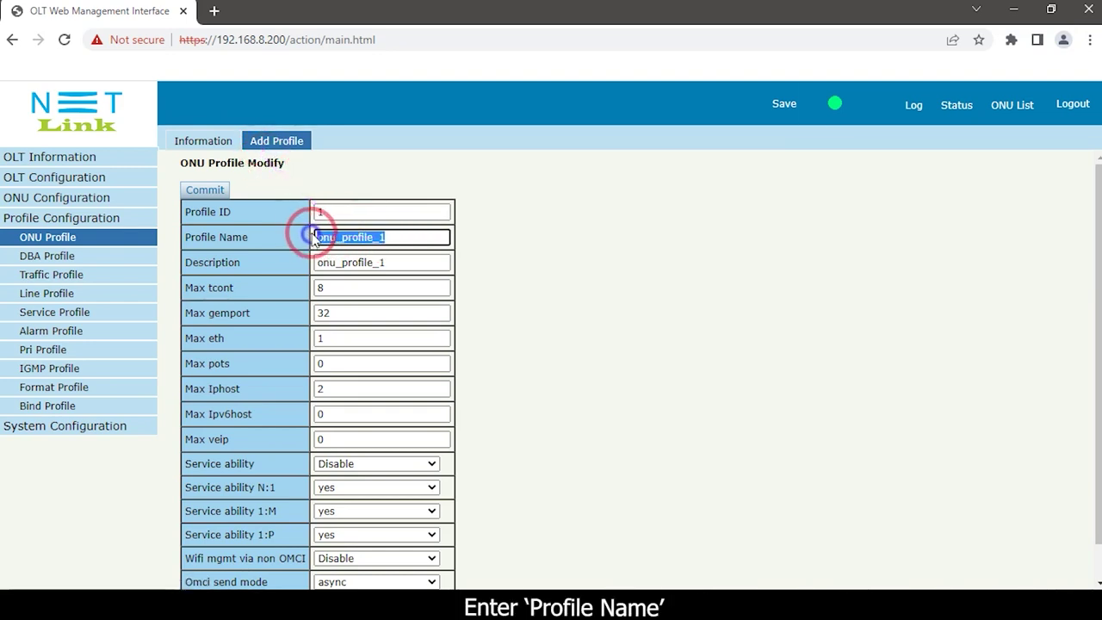
type("1G")
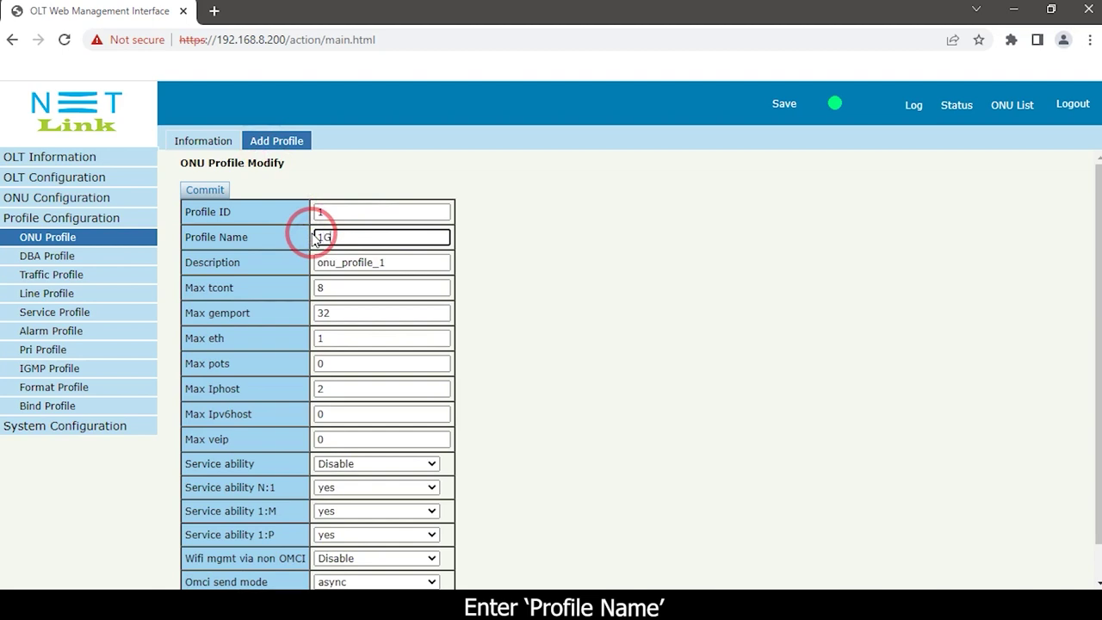
type("E")
left_click_drag(392, 262, 318, 263)
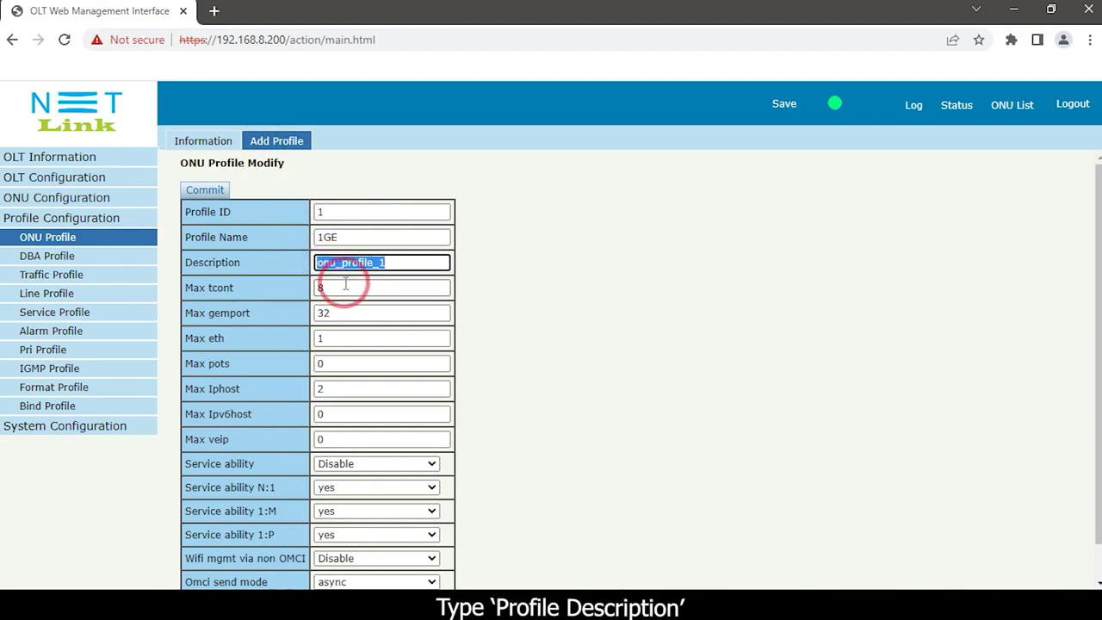
type("1G")
type("E")
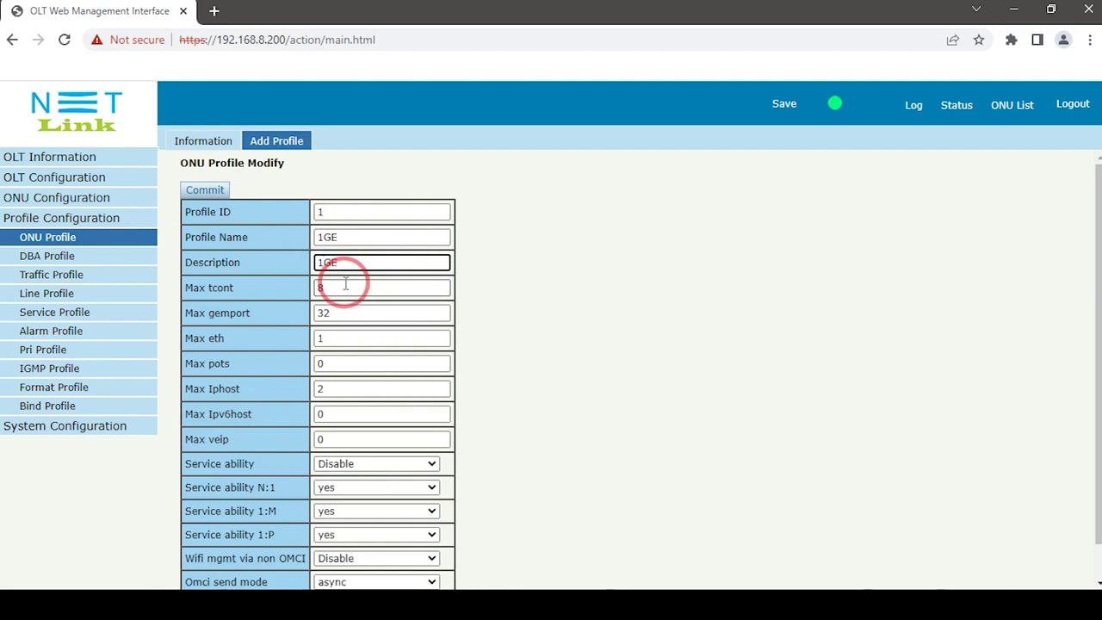
left_click(328, 439)
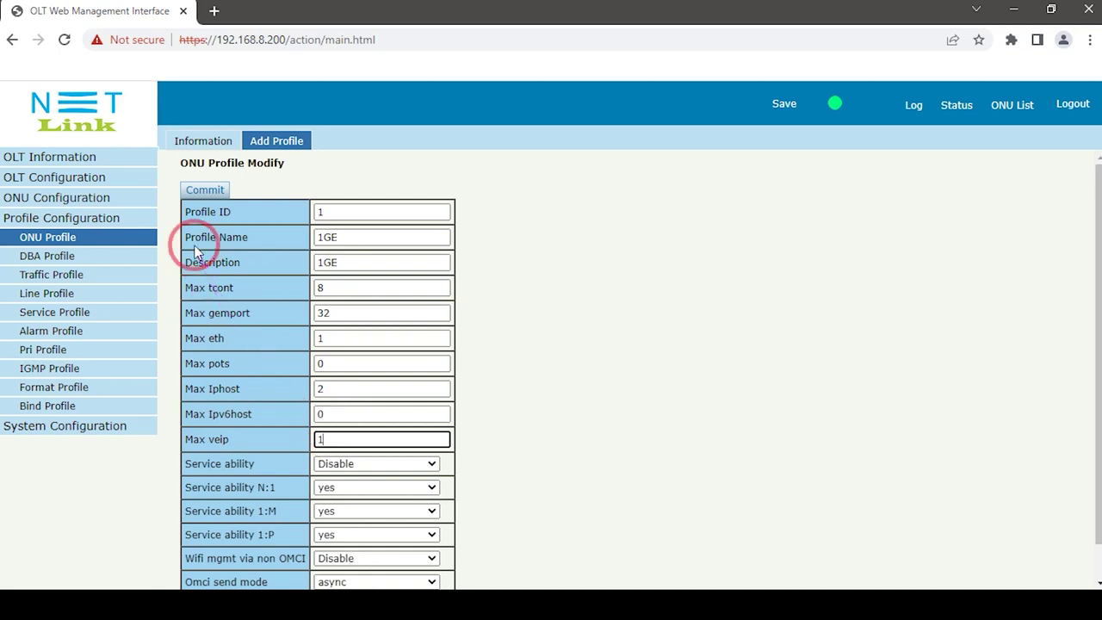
left_click(205, 190)
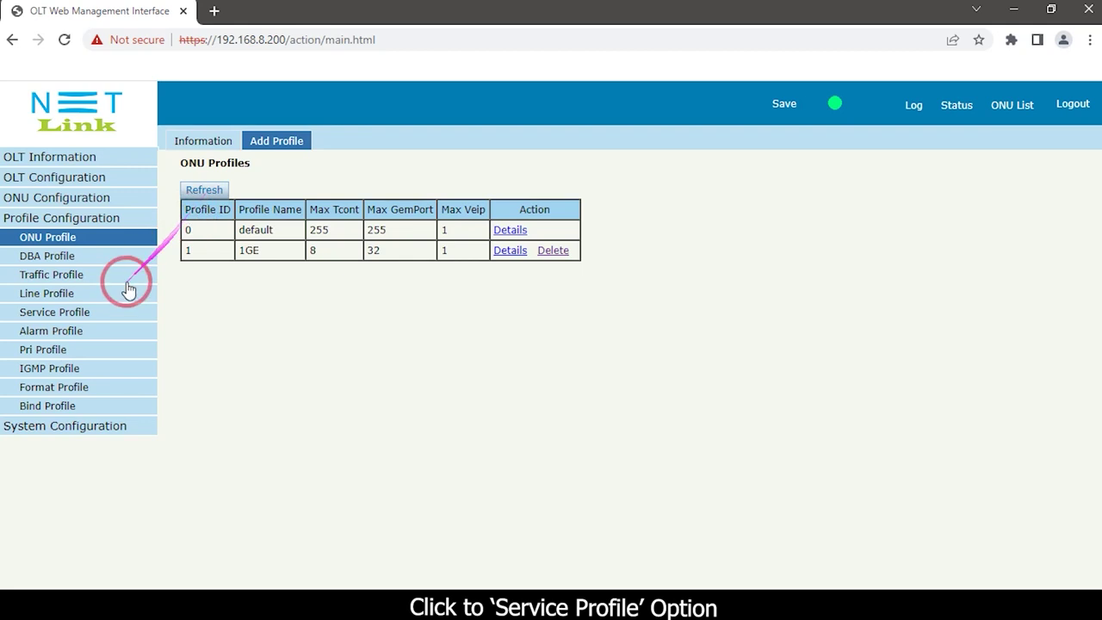
left_click(53, 320)
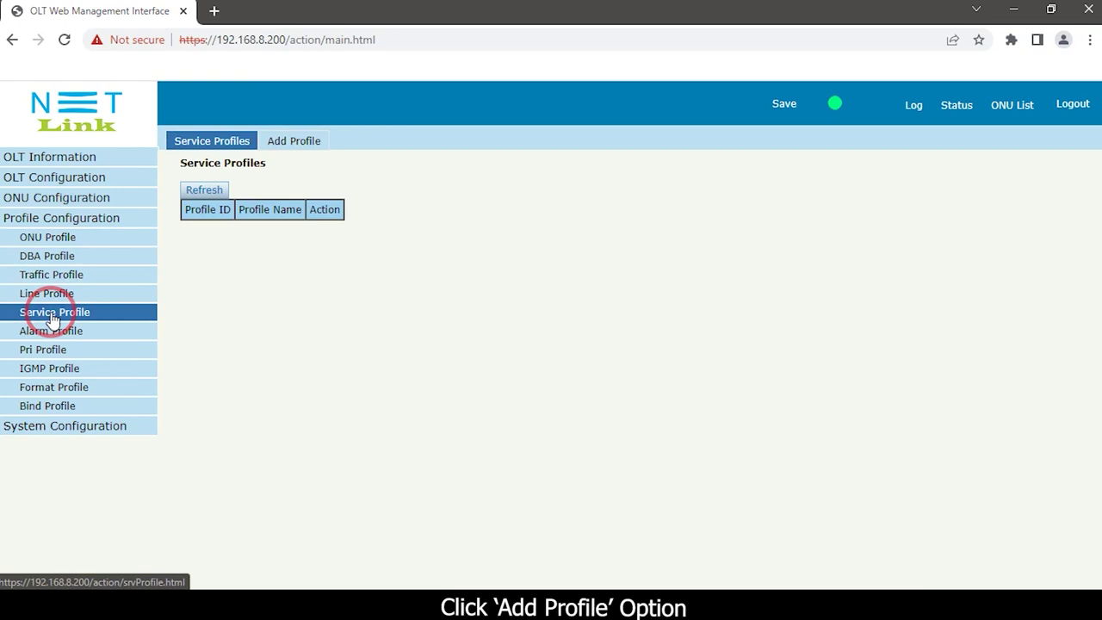
Step: Add a service profile named 'ROUTE', replacing the default name srv_1
left_click(280, 144)
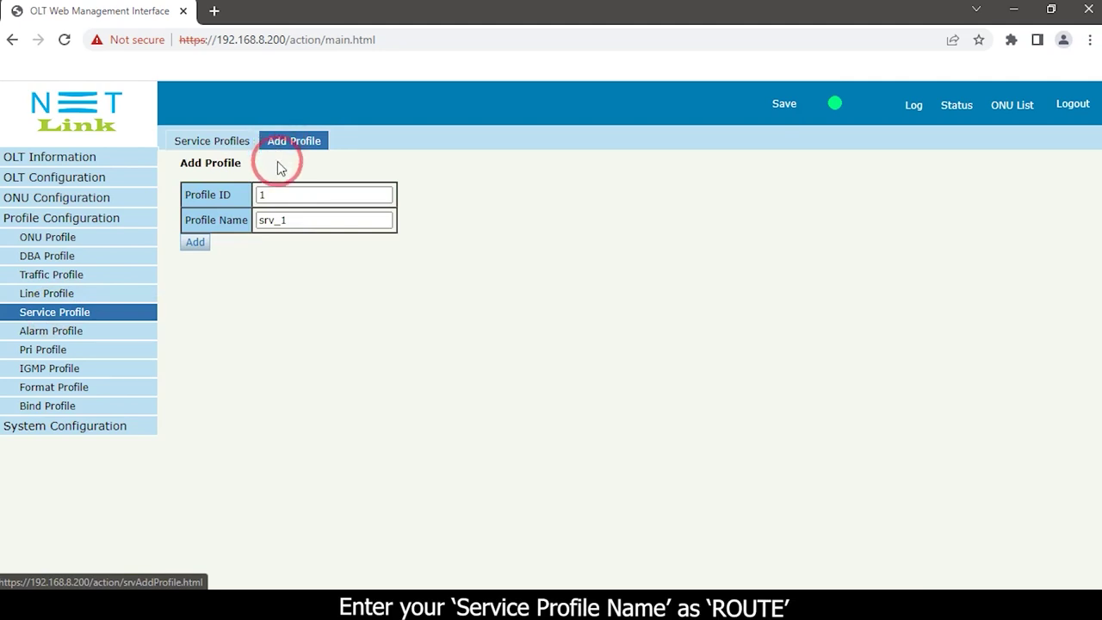
left_click_drag(290, 221, 257, 220)
type("R")
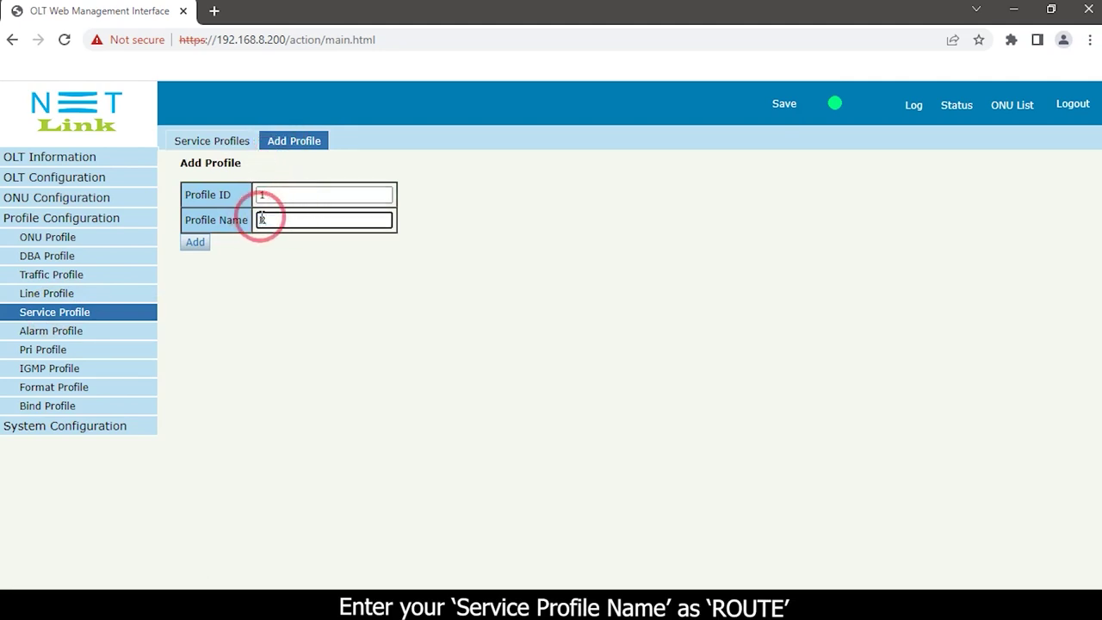
type("OUTE")
left_click(197, 242)
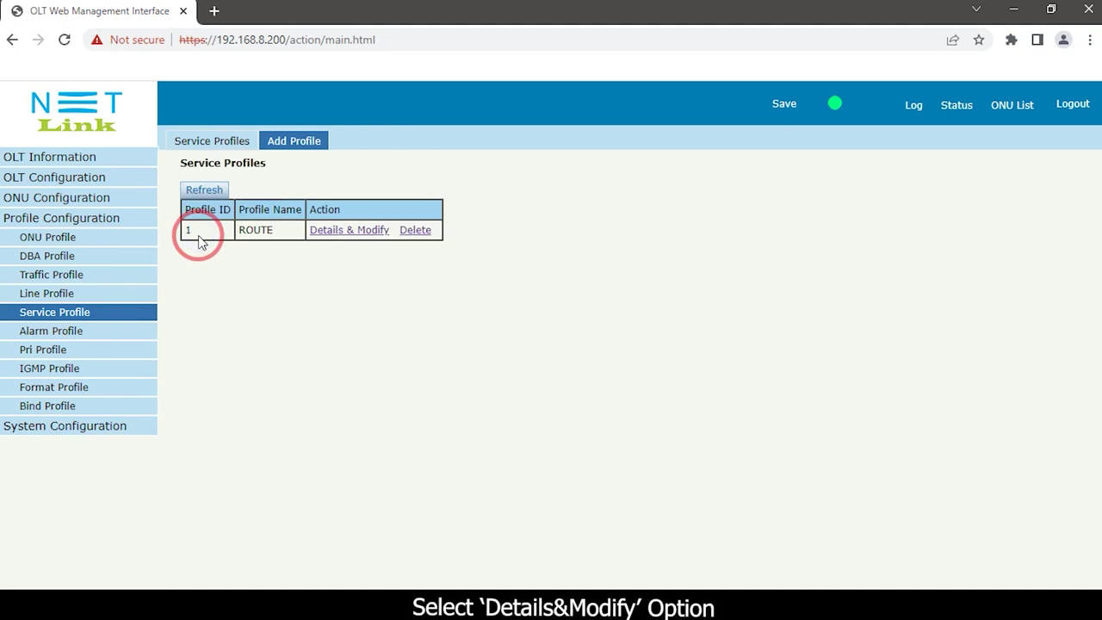
Step: In ROUTE's details, commit a Transparent port VLAN entry for Veip port 1
left_click(332, 230)
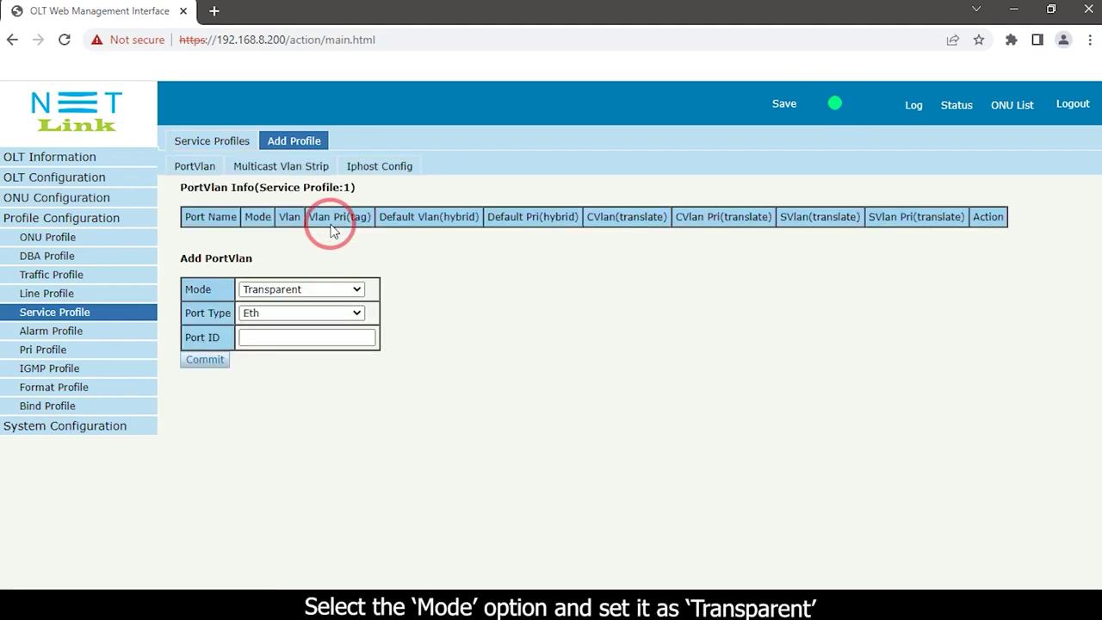
left_click(286, 293)
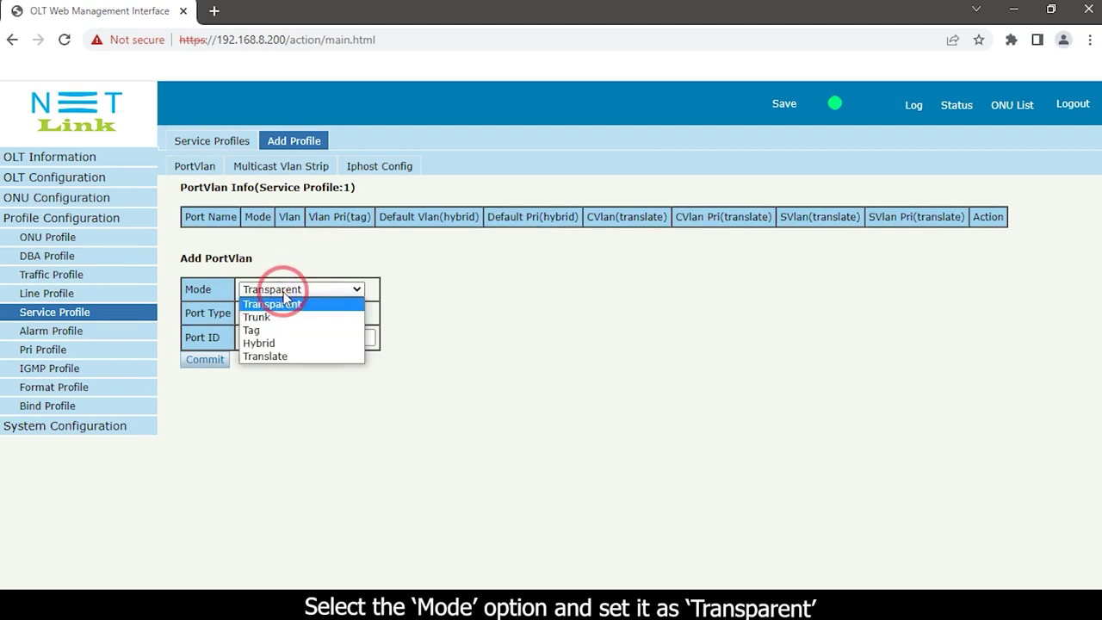
left_click(285, 305)
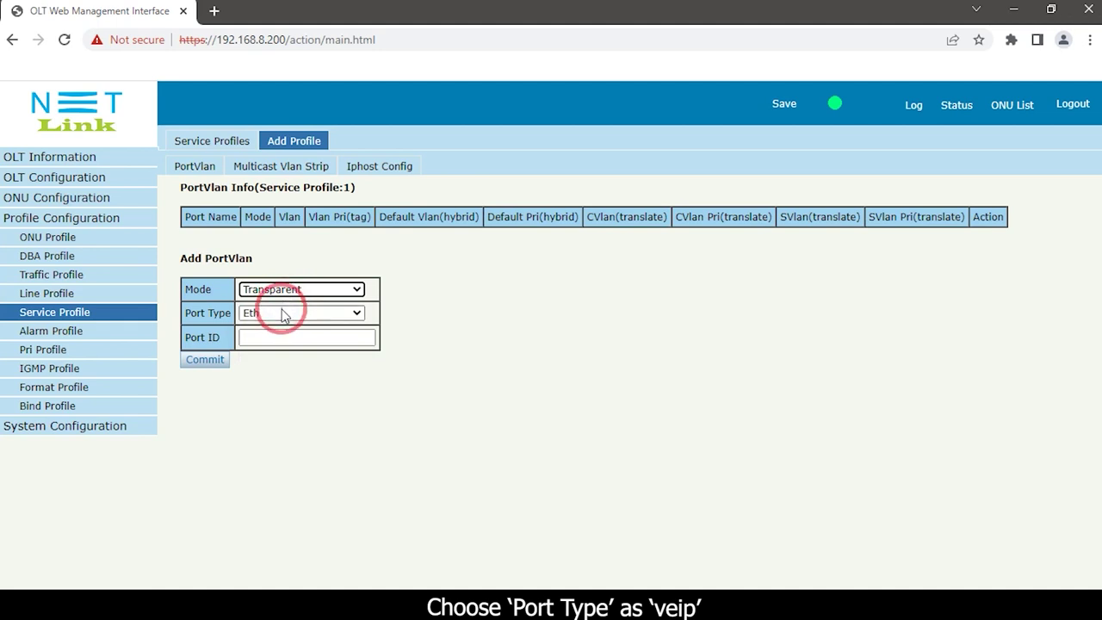
left_click(281, 314)
left_click(268, 353)
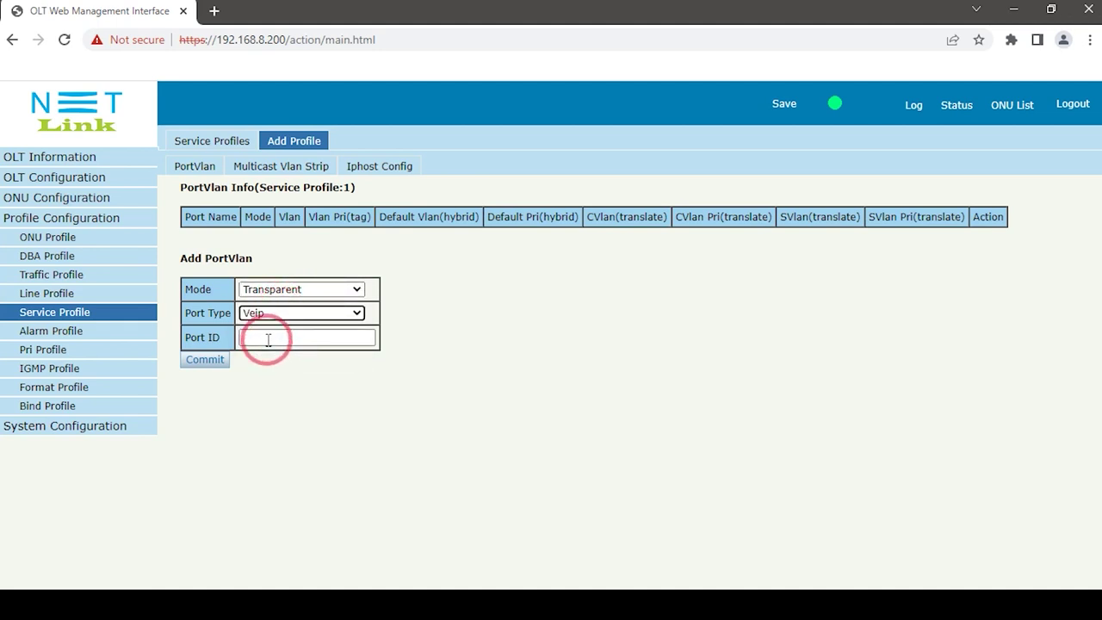
left_click(268, 340)
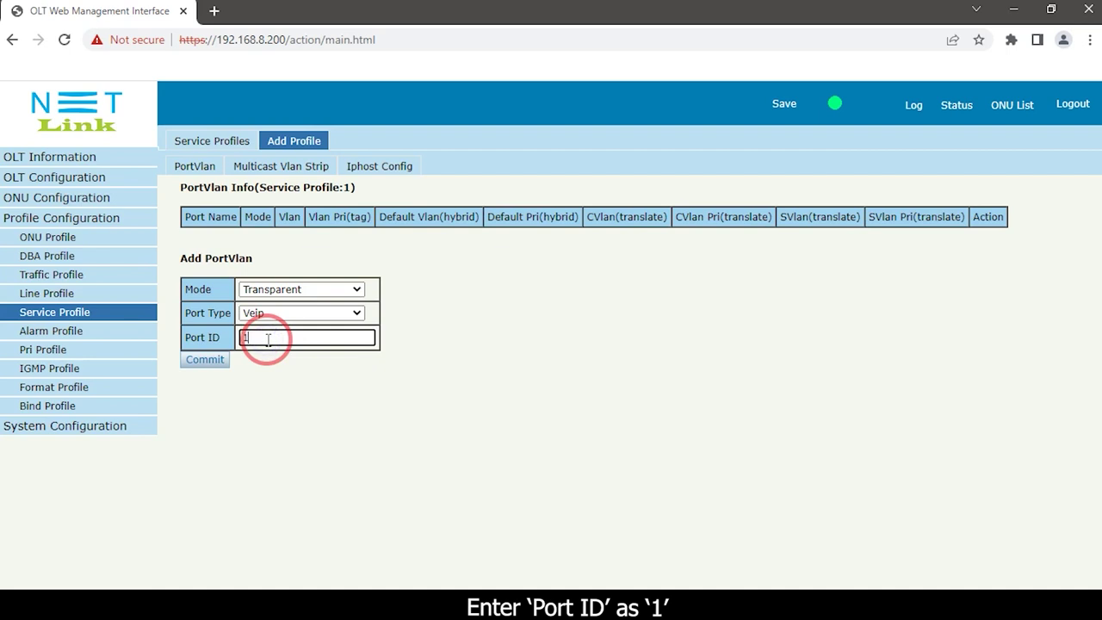
type("1")
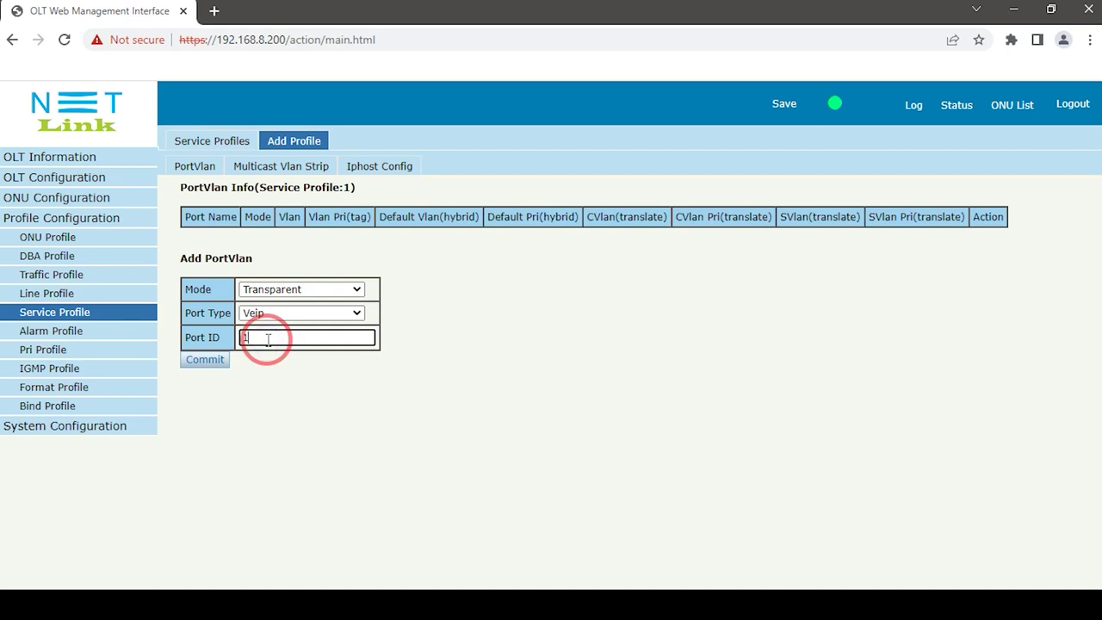
left_click(215, 360)
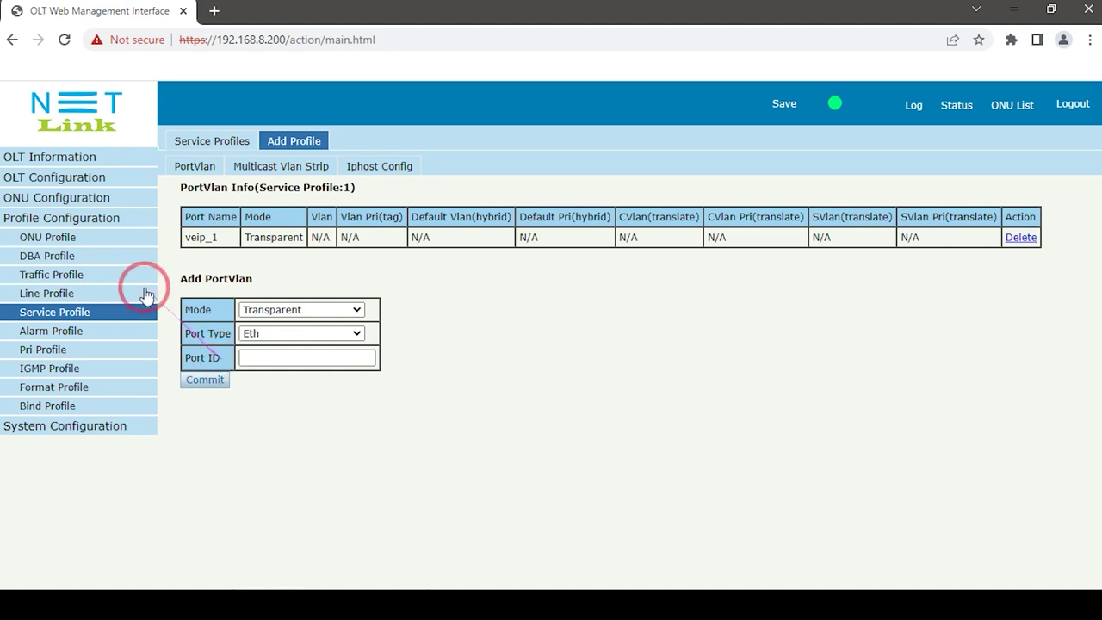
Step: On the VLAN page, add VLAN IDs 101-105 with description 'vlan101-105'
left_click(52, 157)
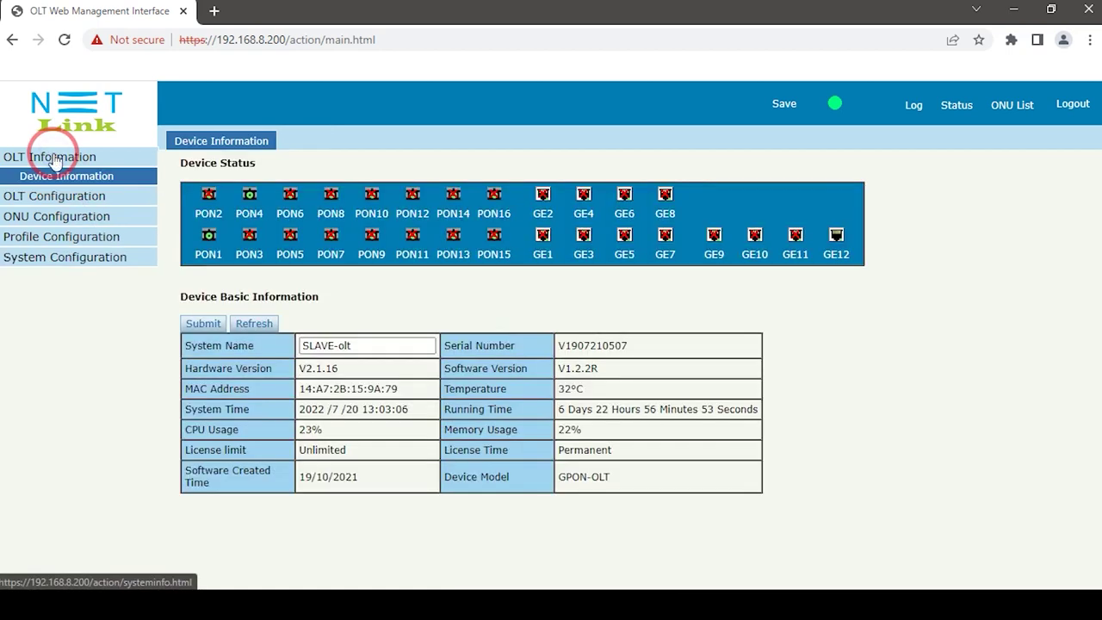
left_click(49, 195)
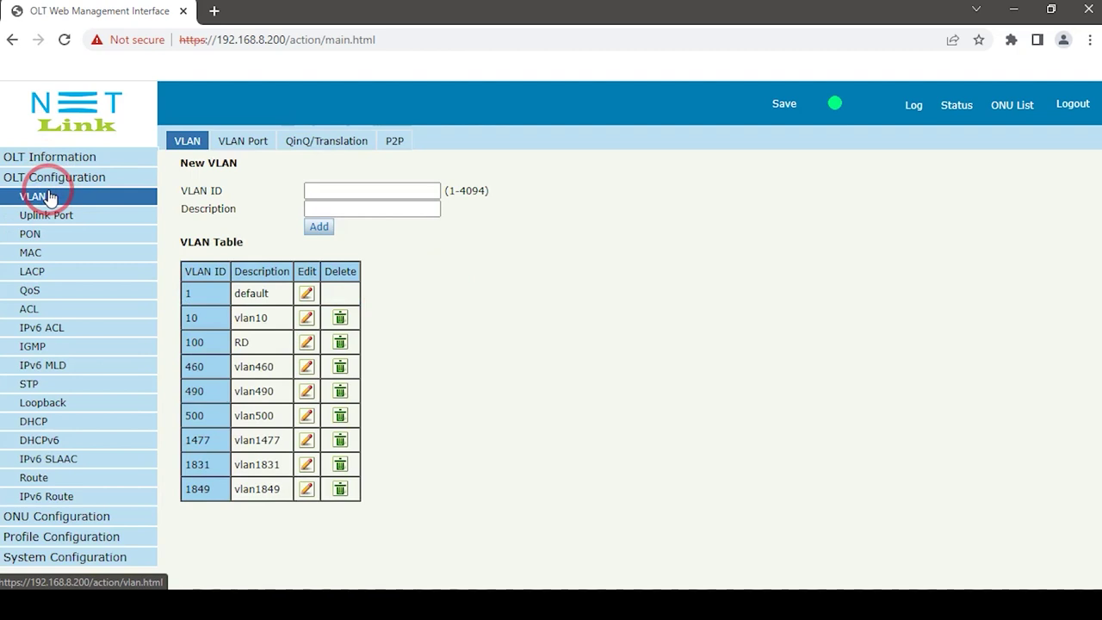
left_click(49, 196)
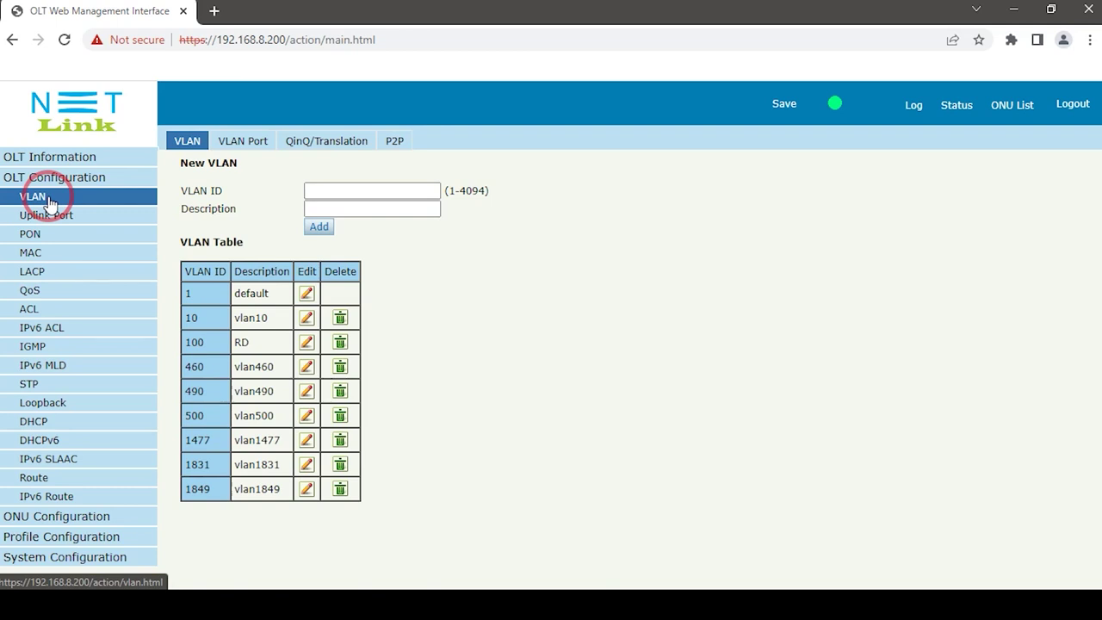
left_click(319, 189)
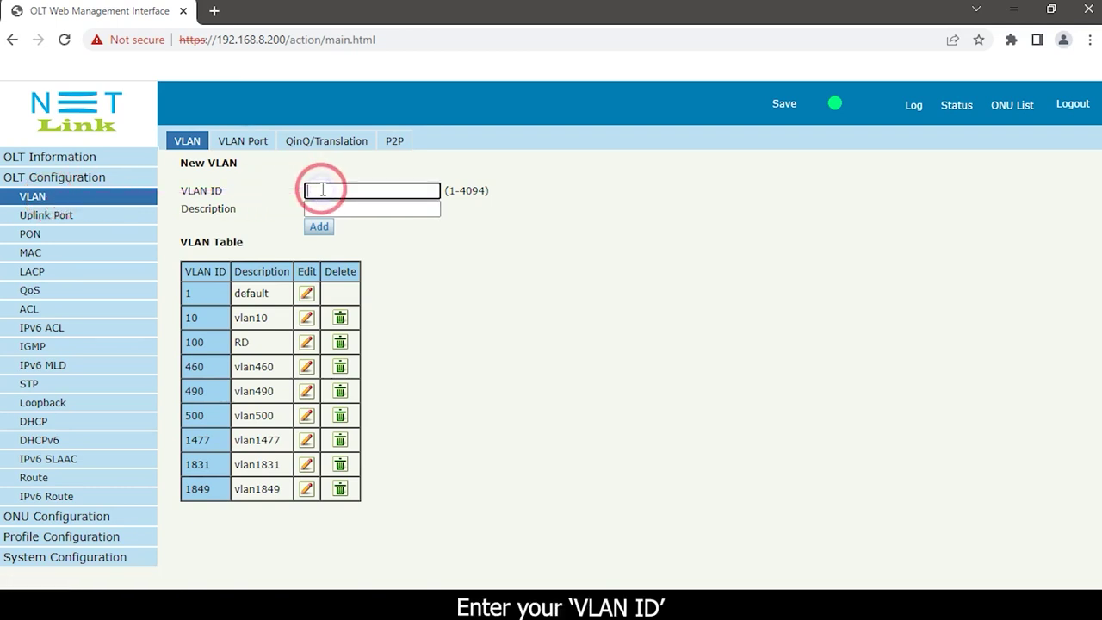
type("10")
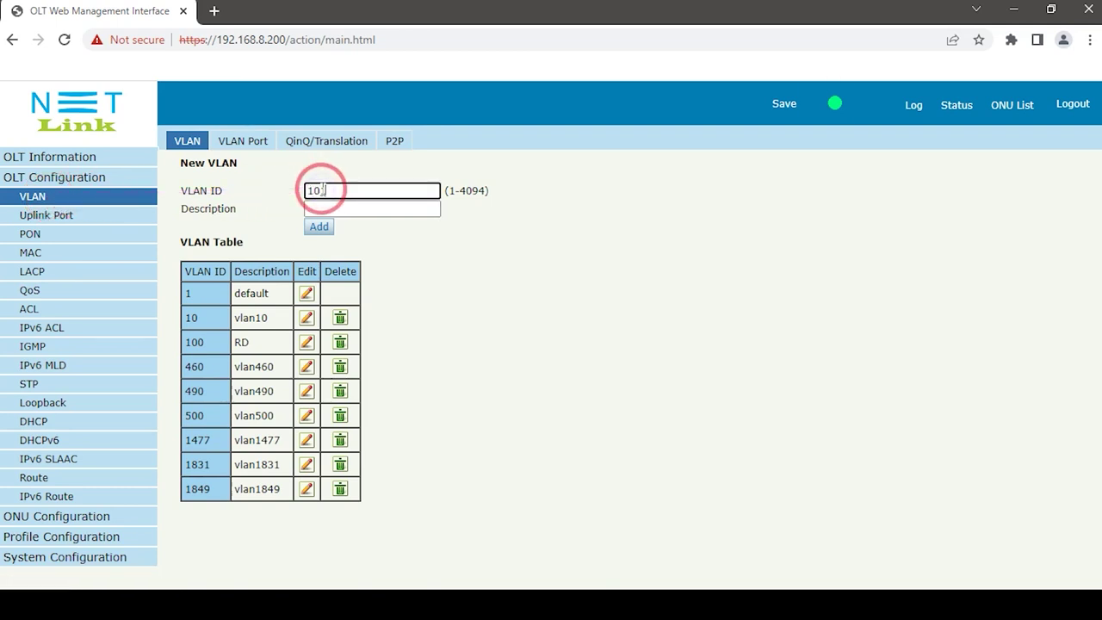
type("-105")
type("1")
left_click(320, 209)
type("vlan101-105")
left_click(327, 227)
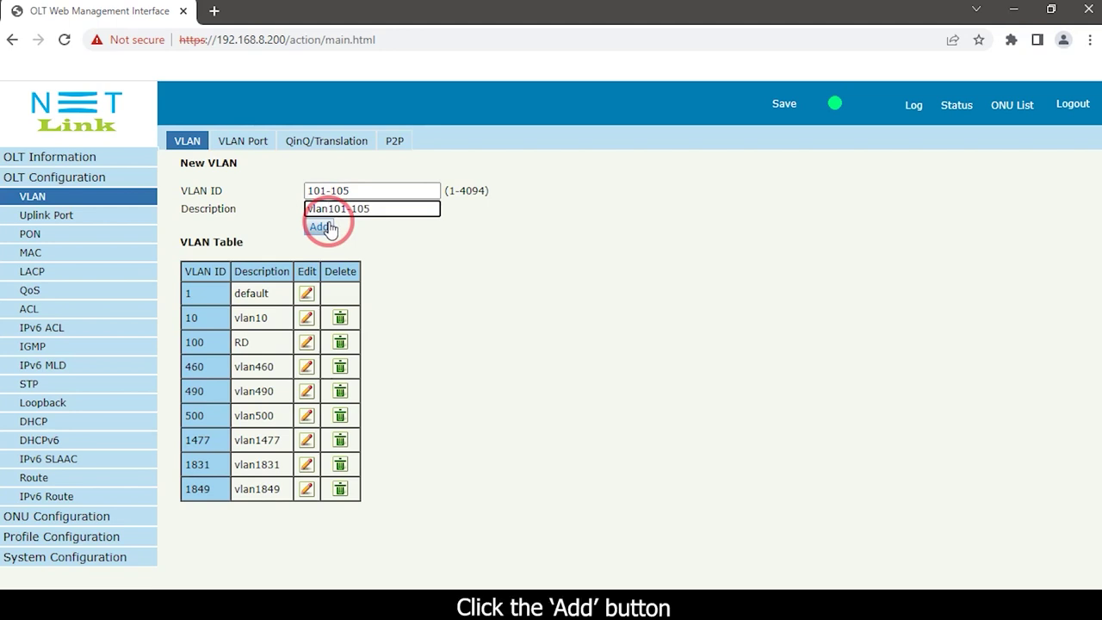
left_click(328, 228)
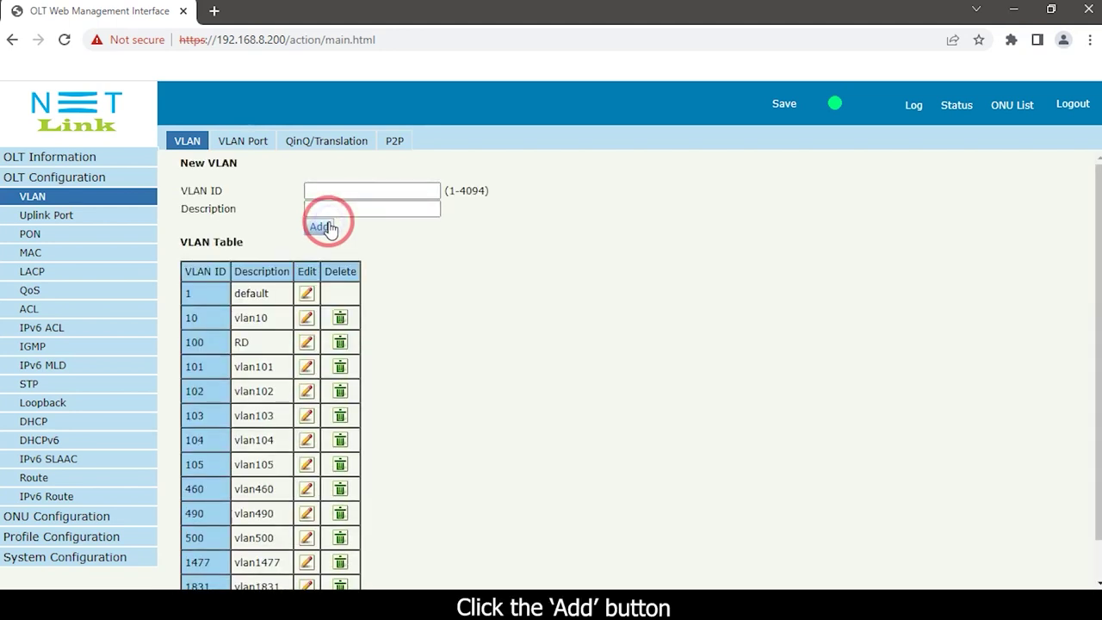
scroll(329, 227, "down", 1)
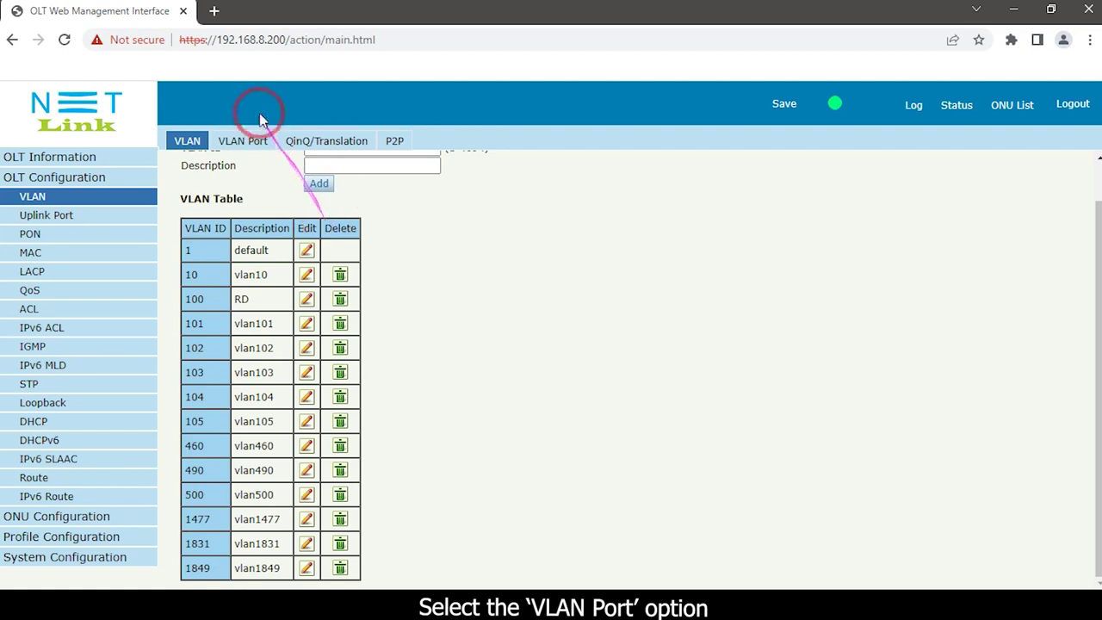
Step: On the VLAN Port tab, make GE1 a tagged member of VLAN 101
left_click(250, 140)
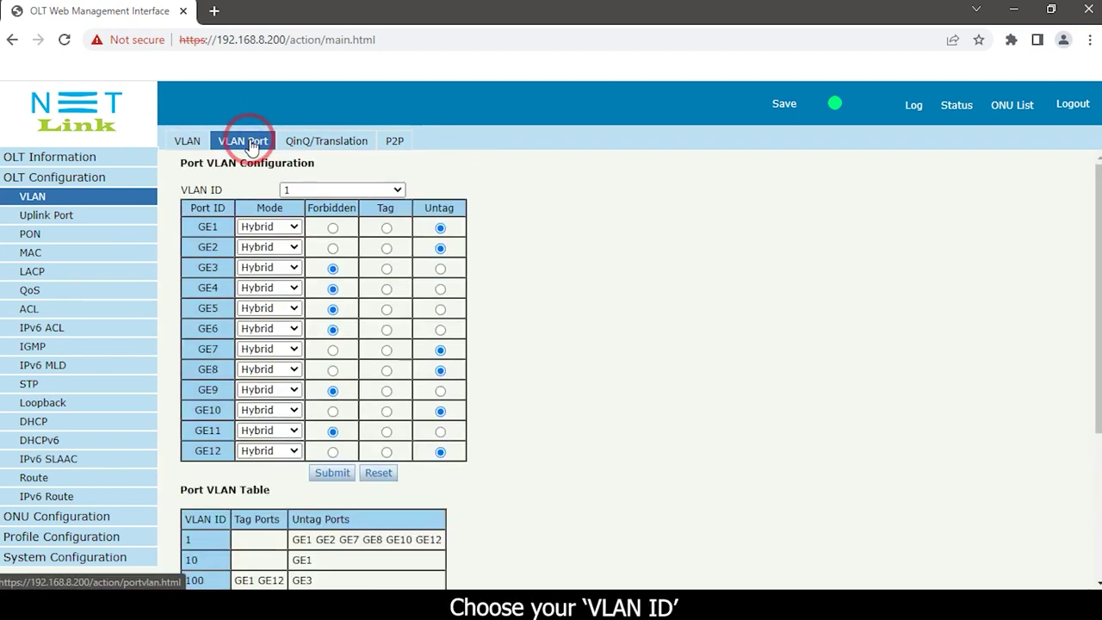
left_click(286, 188)
left_click(301, 242)
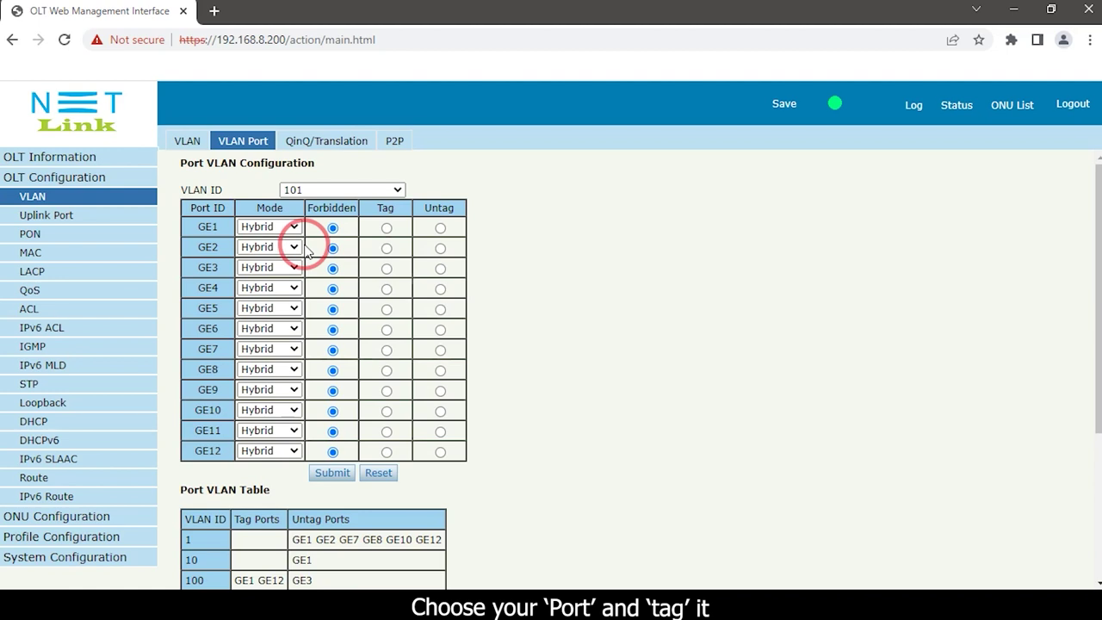
left_click(387, 228)
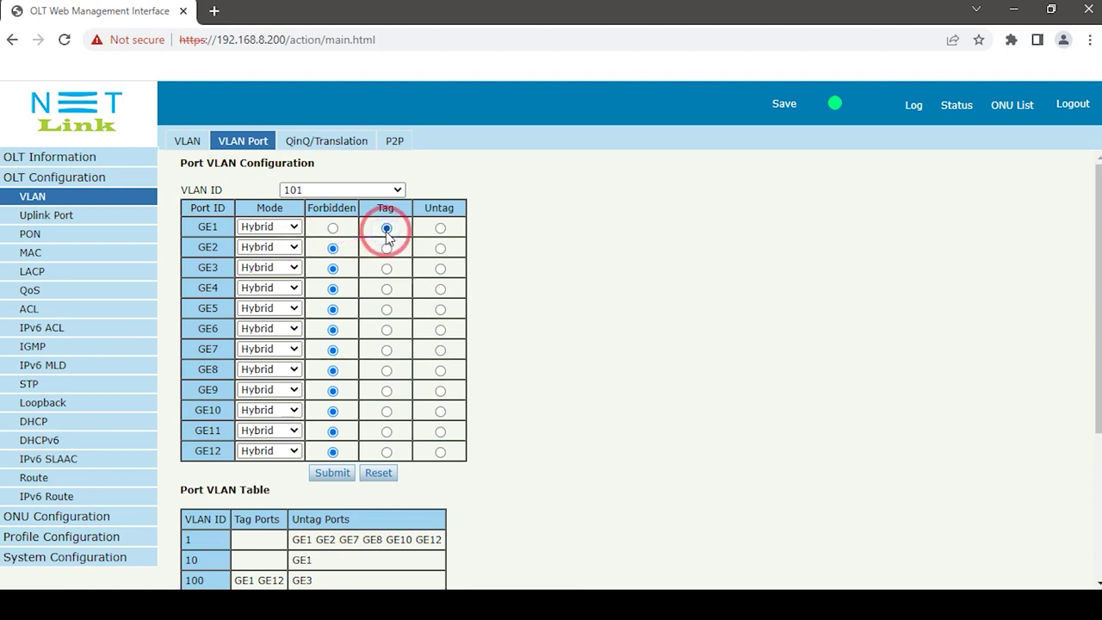
left_click(339, 473)
Step: Tag GE1 on VLANs 102 and 103, submitting each
left_click(341, 190)
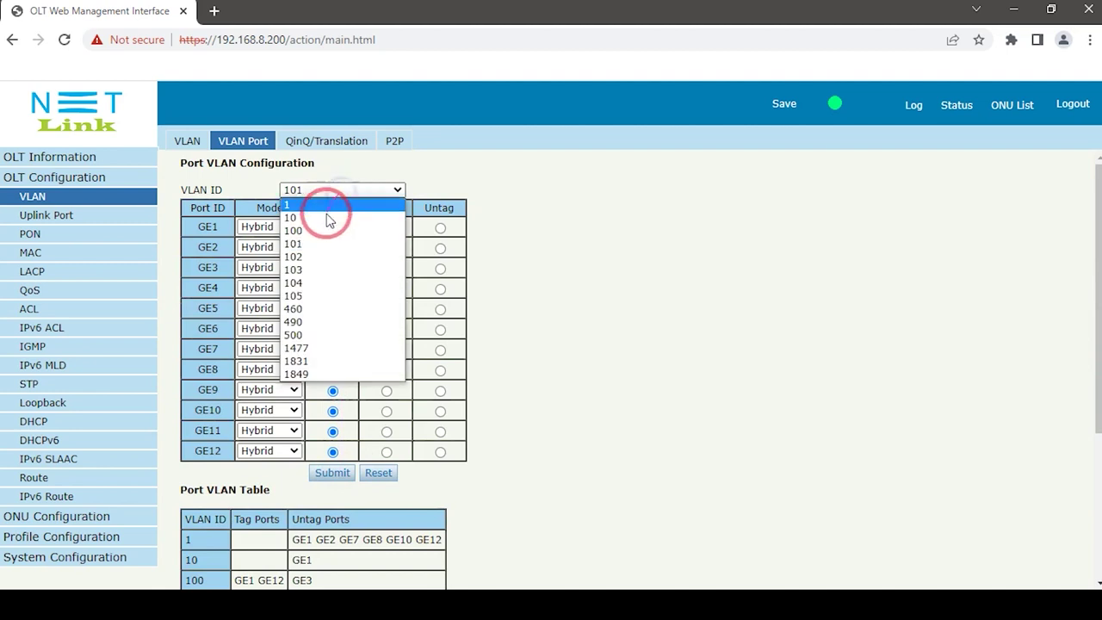
left_click(317, 257)
left_click(386, 228)
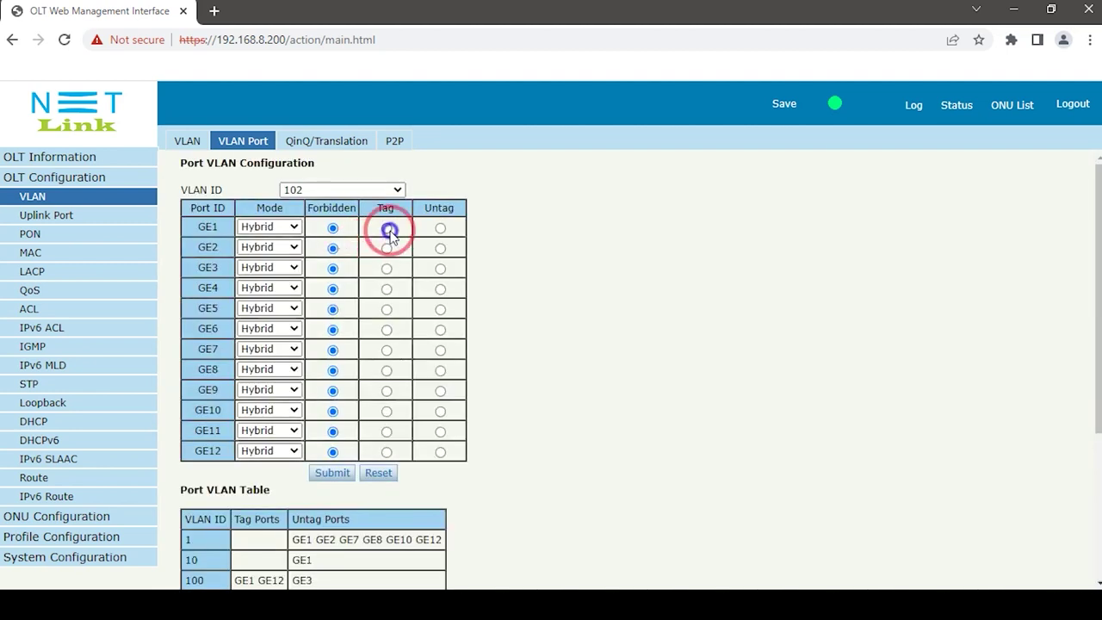
left_click(317, 472)
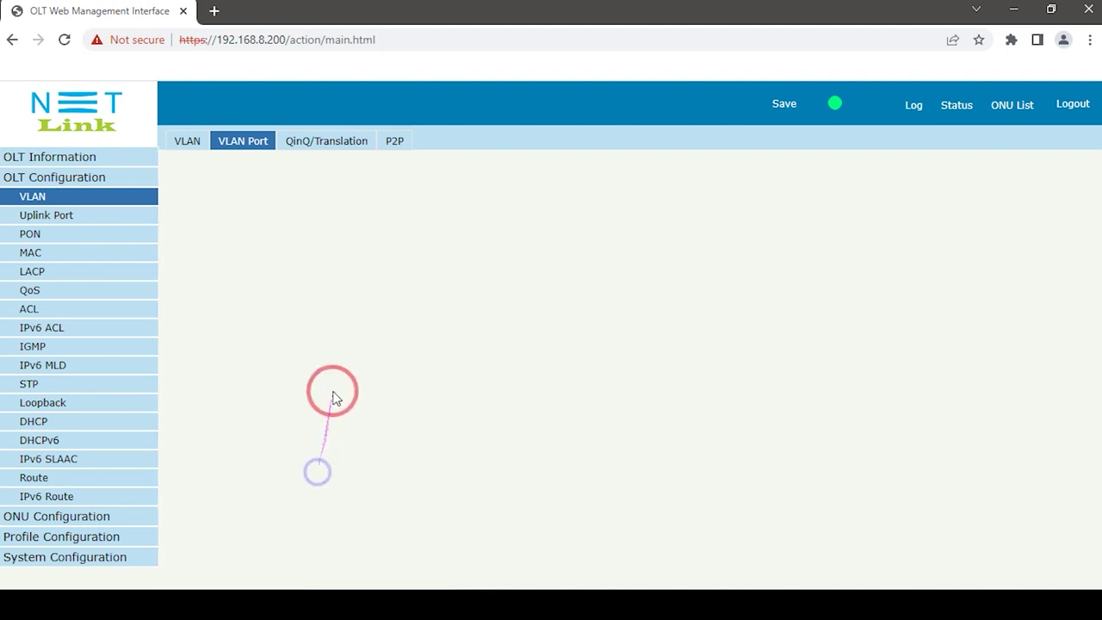
left_click(356, 190)
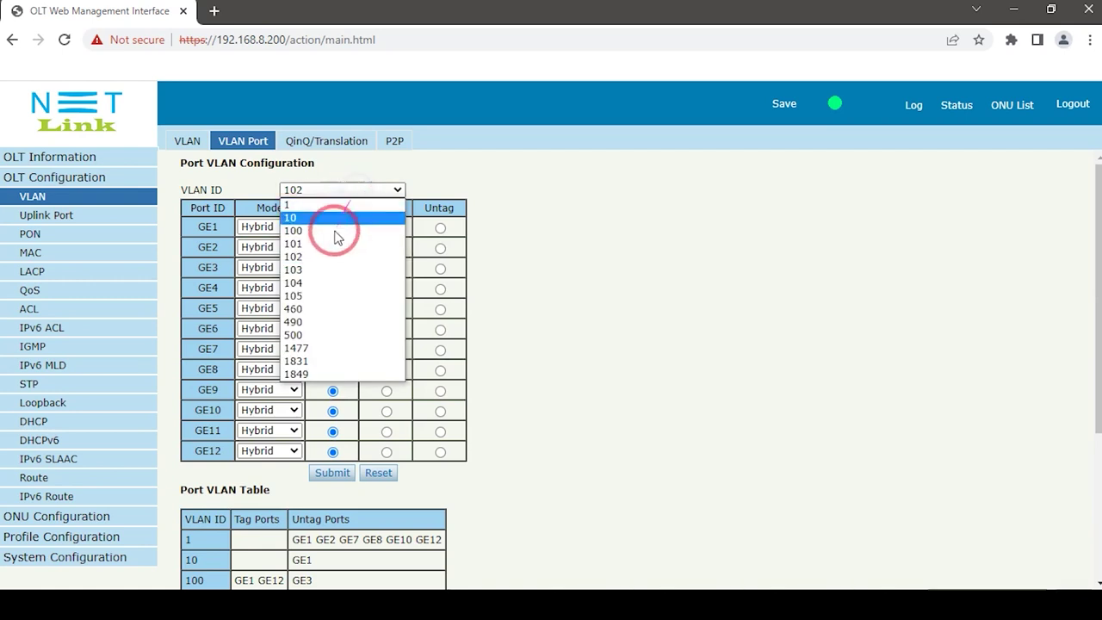
left_click(319, 274)
left_click(338, 473)
left_click(386, 228)
left_click(338, 473)
Step: Tag GE1 on VLANs 104 and 105, submitting each
left_click(370, 191)
left_click(339, 283)
left_click(387, 228)
left_click(332, 472)
left_click(370, 190)
left_click(339, 295)
left_click(387, 228)
left_click(332, 472)
scroll(267, 392, "down", 3)
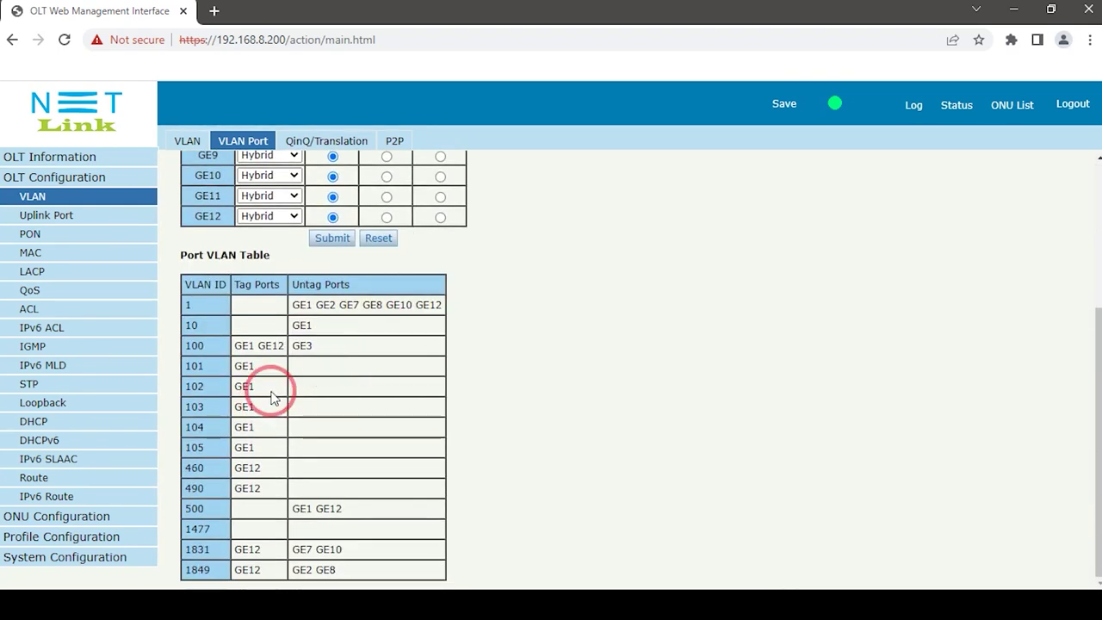
Step: Check VLANs 104 and 102, then remove GE1 from VLAN 103
scroll(274, 392, "up", 3)
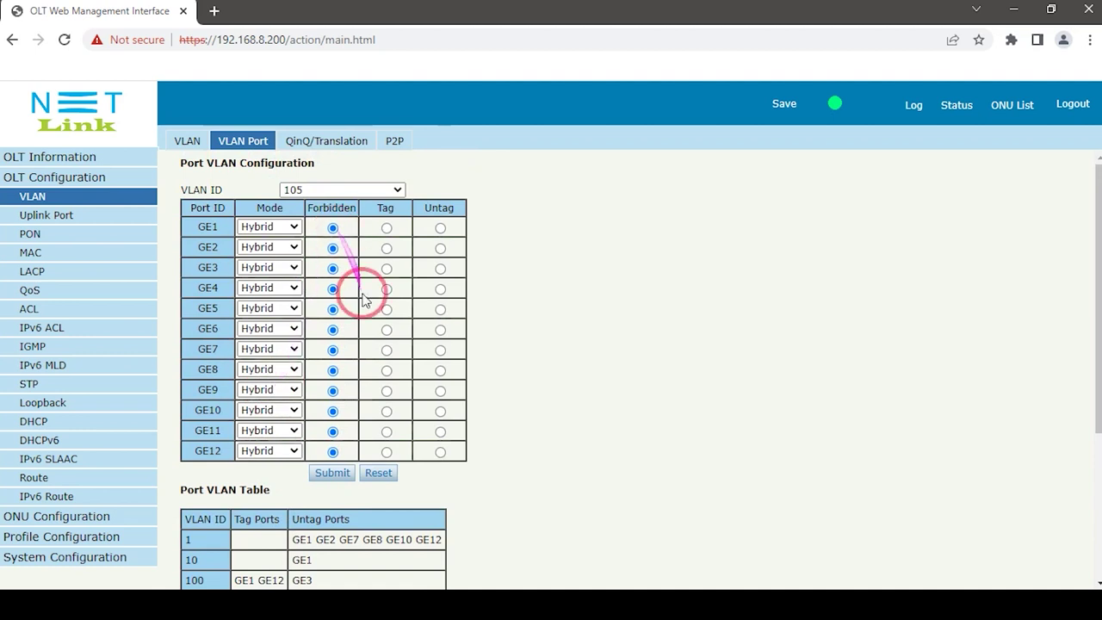
left_click(344, 190)
left_click(322, 282)
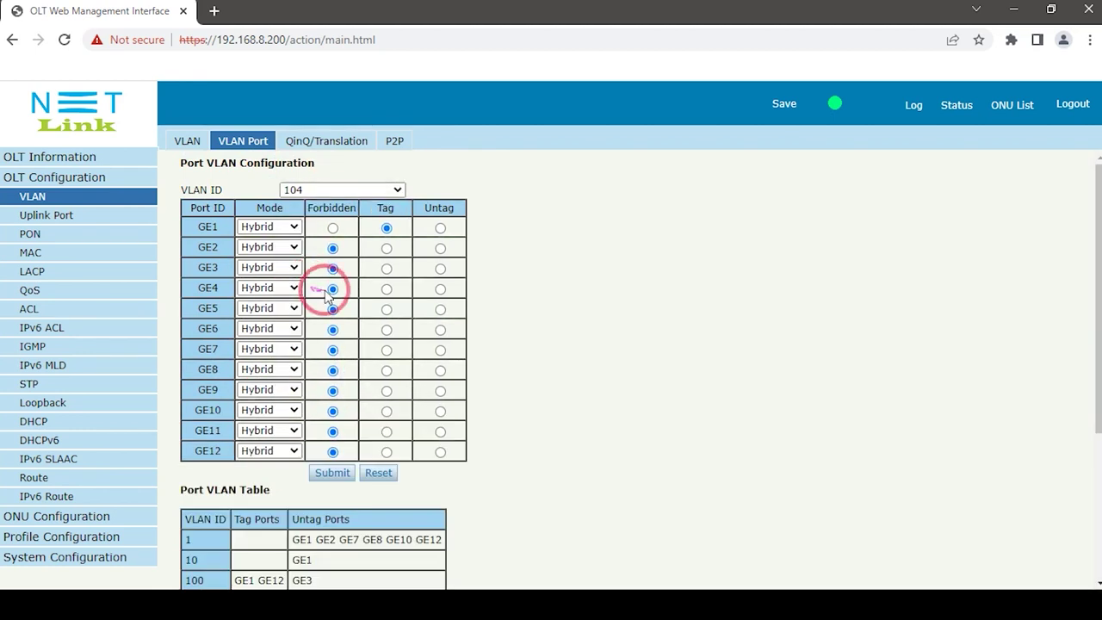
left_click(393, 190)
left_click(302, 247)
left_click(344, 190)
left_click(344, 269)
left_click(333, 227)
left_click(332, 473)
Step: Remove GE1 from VLANs 104 and 105, tagging GE3 on VLAN 105
left_click(379, 190)
left_click(292, 282)
left_click(332, 227)
left_click(332, 473)
left_click(344, 191)
left_click(315, 295)
left_click(334, 268)
left_click(332, 472)
left_click(320, 189)
Step: Make GE3 a tagged port of VLANs 101 and 102
left_click(314, 243)
left_click(386, 248)
left_click(385, 267)
left_click(332, 473)
left_click(374, 190)
left_click(351, 251)
left_click(383, 268)
left_click(332, 473)
Step: Make GE3 a tagged port of VLANs 103 and 104
left_click(370, 189)
left_click(362, 274)
left_click(386, 267)
left_click(332, 473)
left_click(370, 189)
left_click(351, 284)
left_click(385, 269)
left_click(332, 472)
scroll(336, 443, "down", 2)
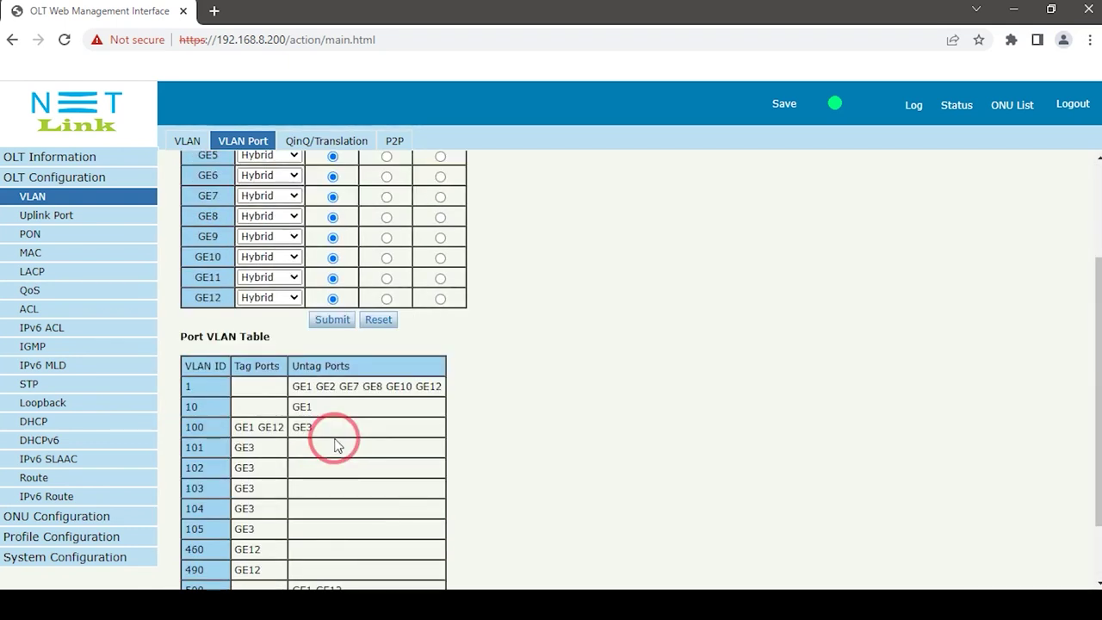
Step: On the VLAN tab, create VLAN ID 2222 with the description 'vlan2222'
left_click(191, 142)
left_click(355, 191)
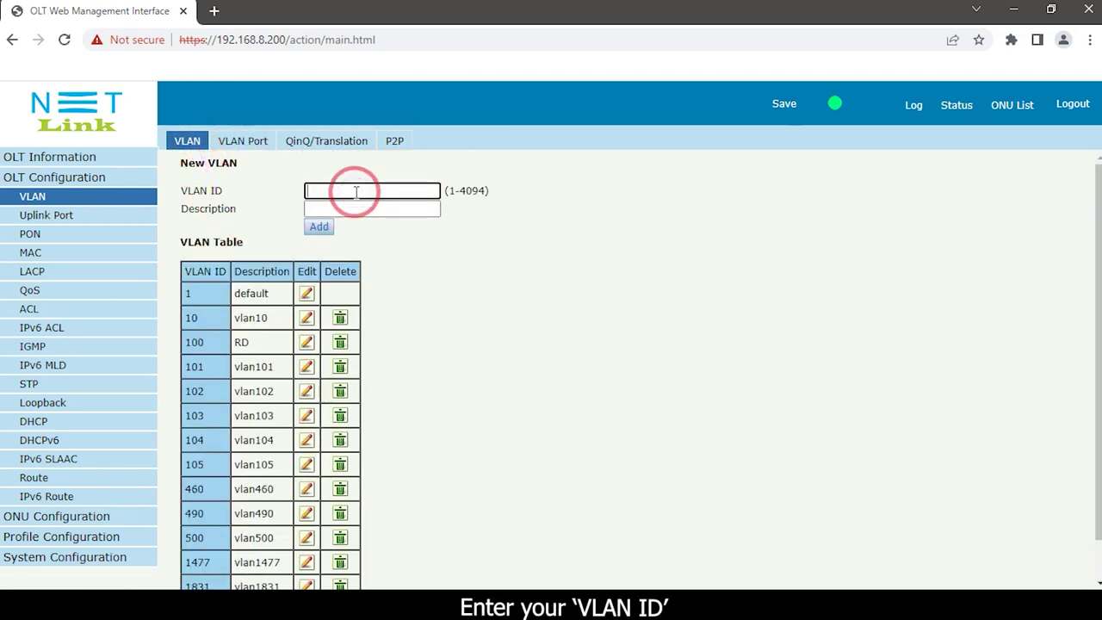
type("2222")
left_click(356, 210)
type("vlan2222")
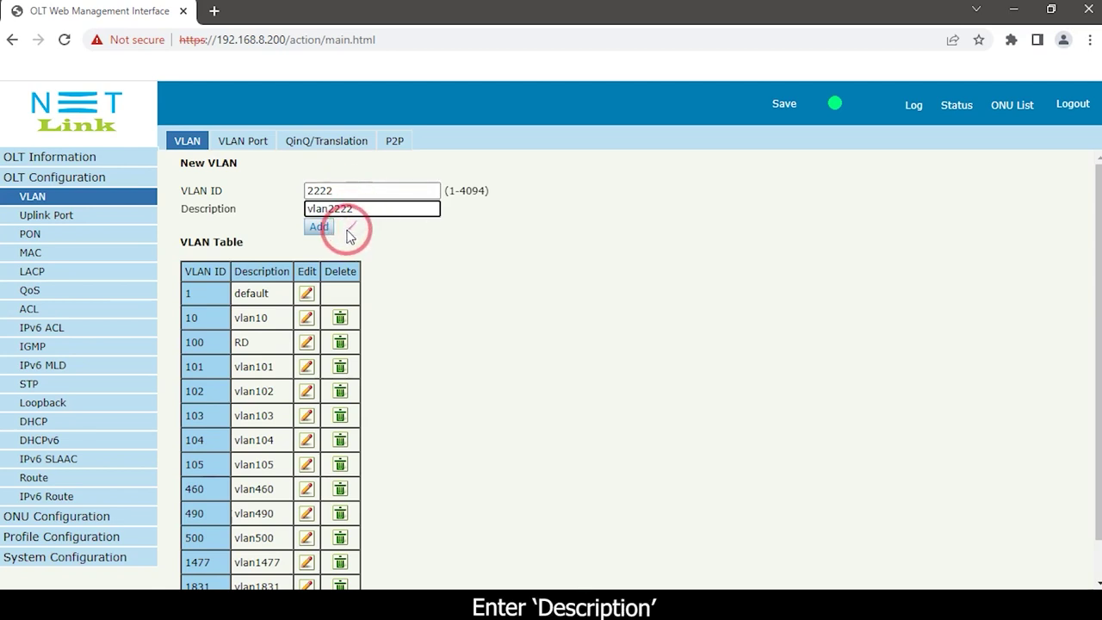
left_click(320, 227)
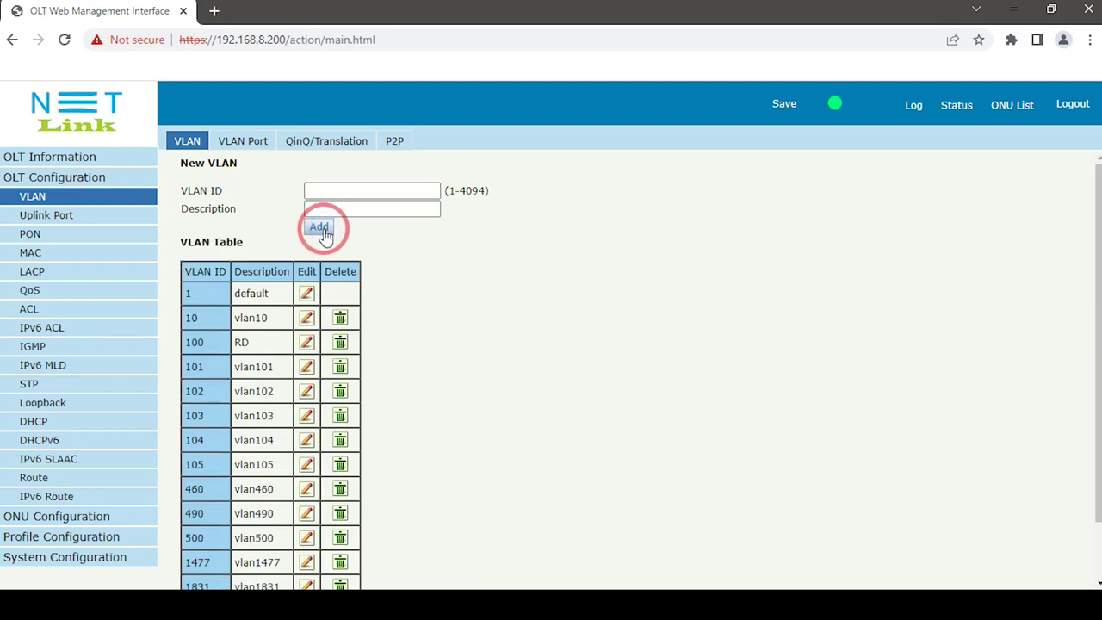
scroll(325, 258, "down", 1)
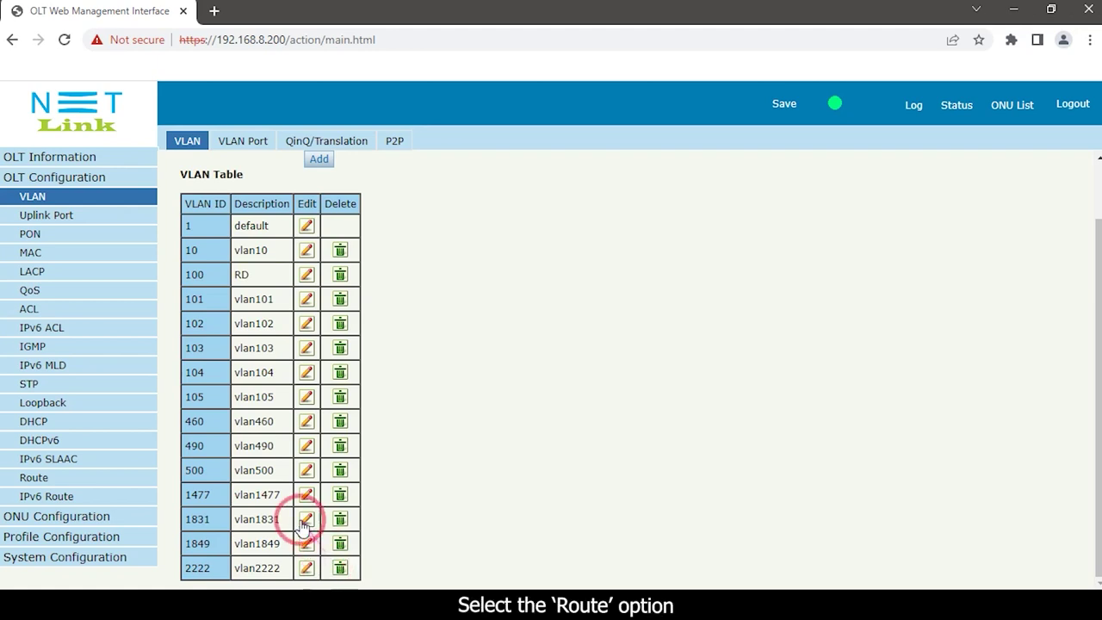
Step: Under Route > IP, give the management VLAN IP 192.168.8.100, mask 255.255.255.0
left_click(34, 479)
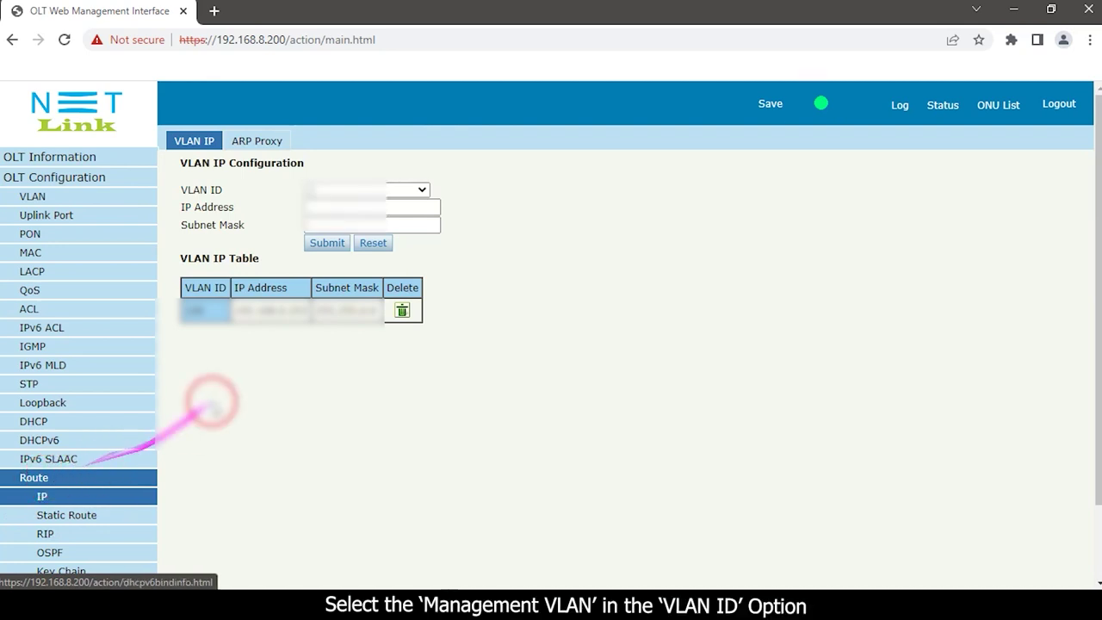
left_click(331, 186)
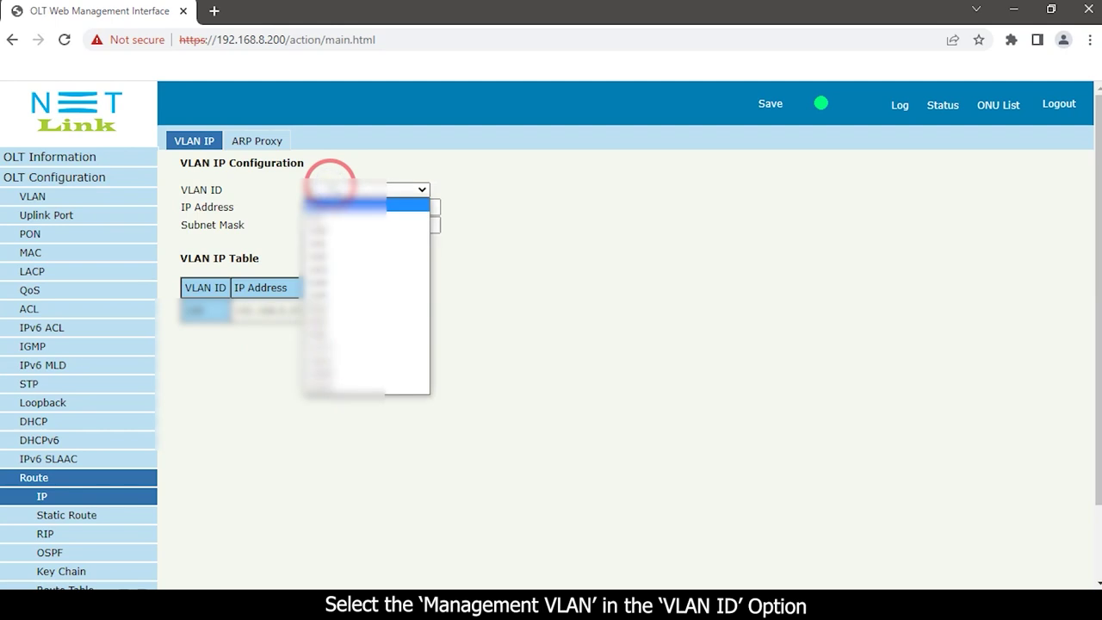
left_click(315, 387)
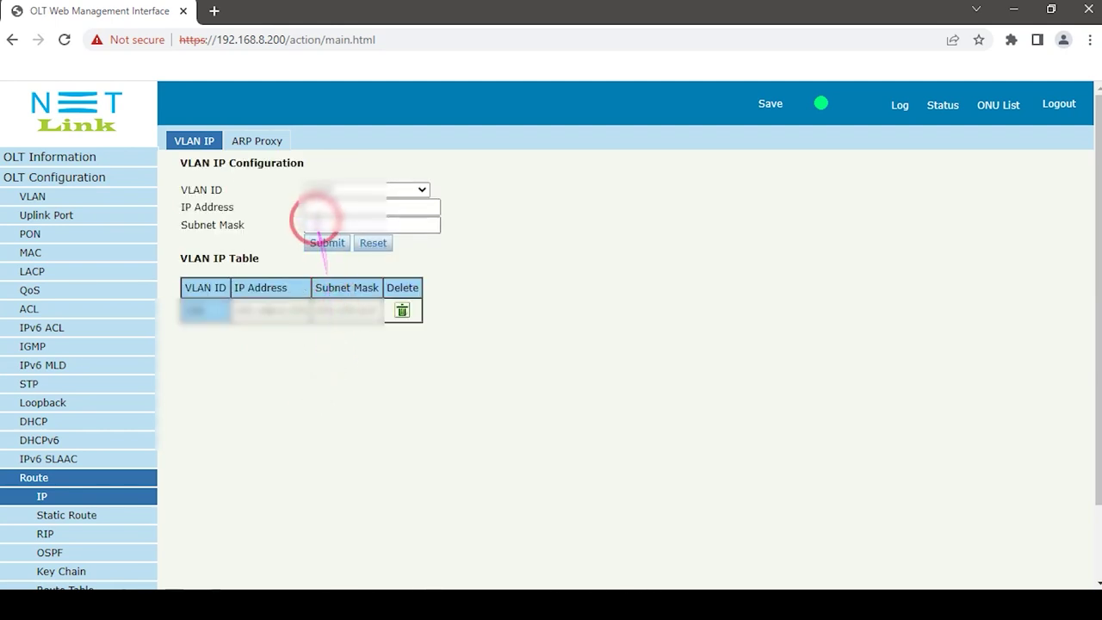
left_click(326, 207)
type("192")
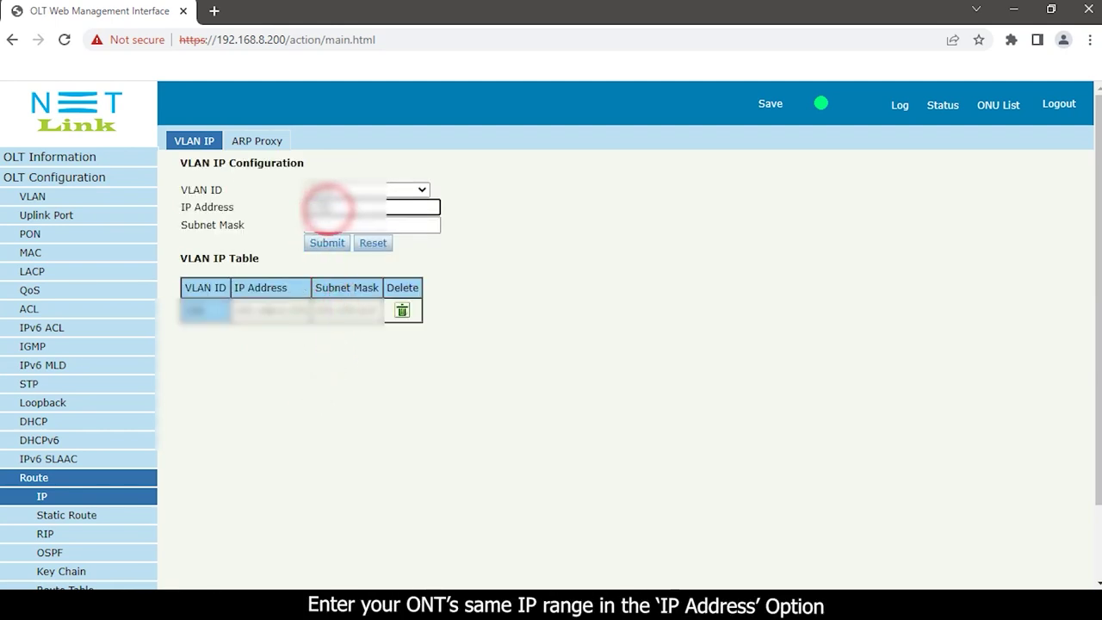
type(".168.8.100")
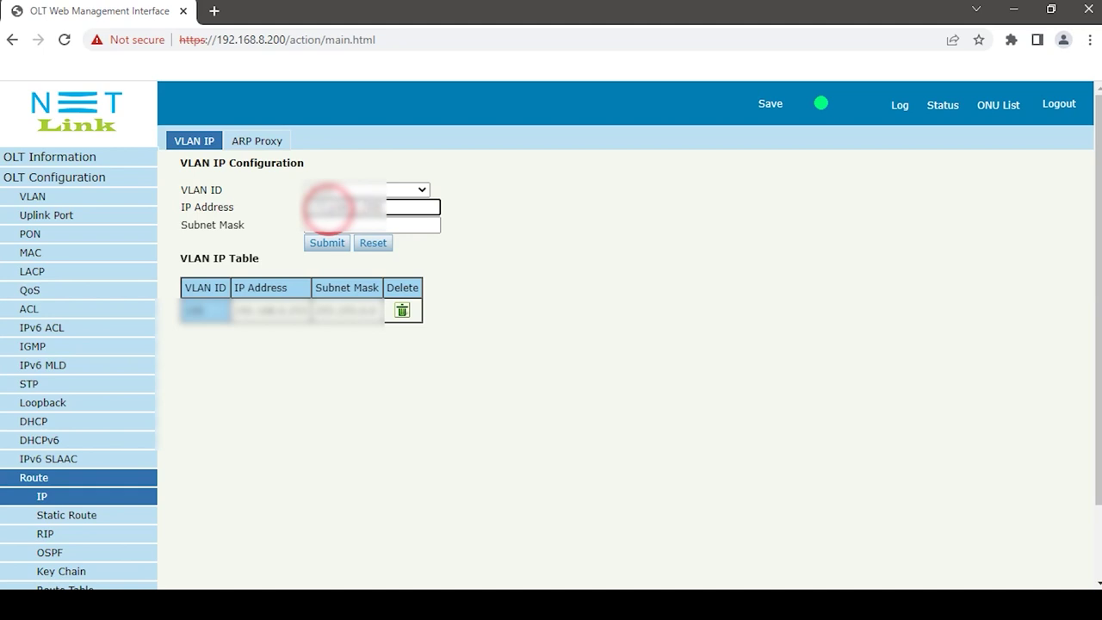
left_click(325, 222)
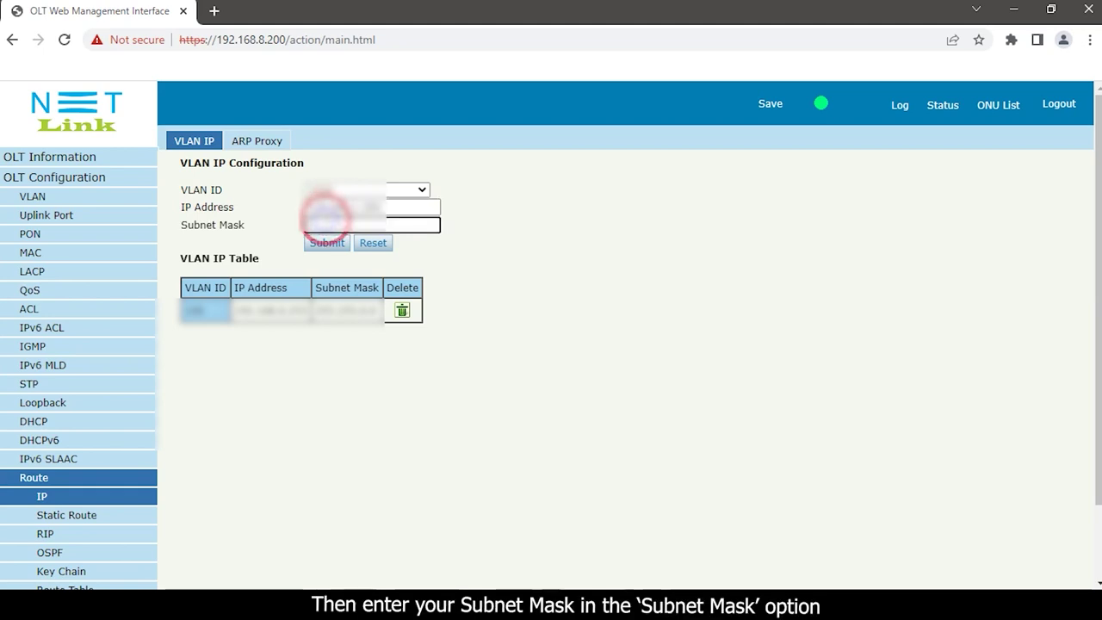
type("255.255.255.0")
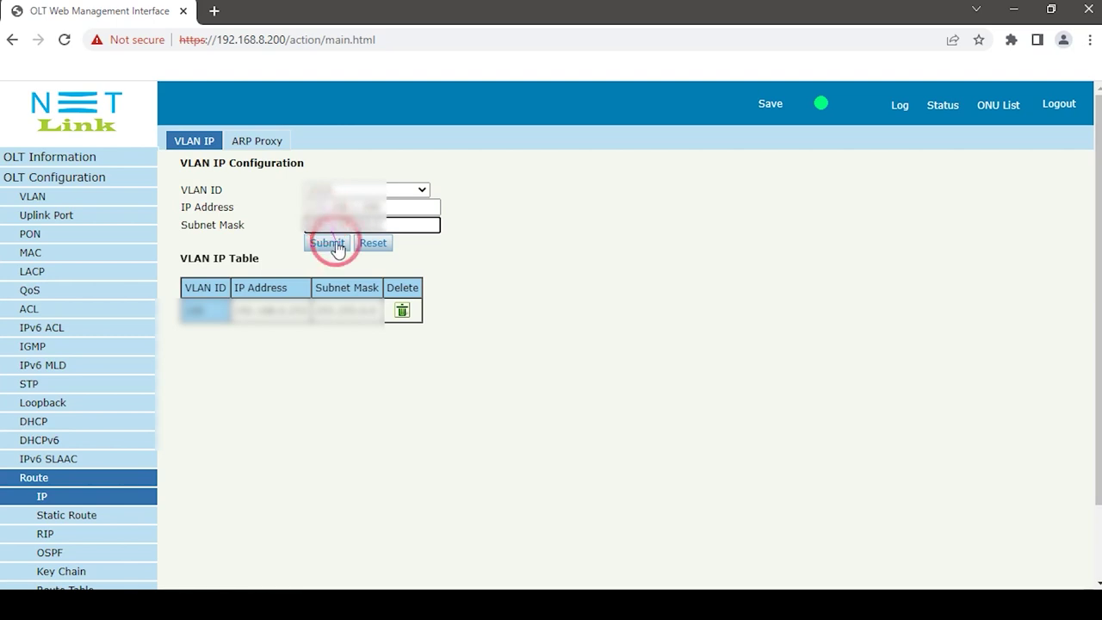
left_click(336, 243)
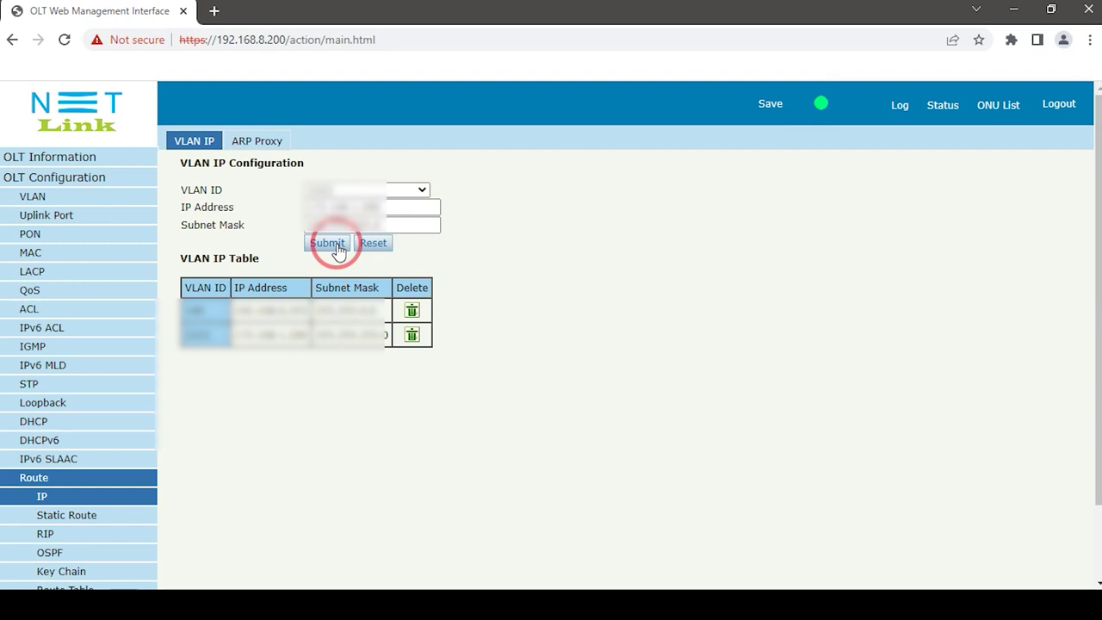
Step: Add a line profile named '101_105_2222' under Profile Configuration > Line Profile
scroll(84, 387, "down", 1)
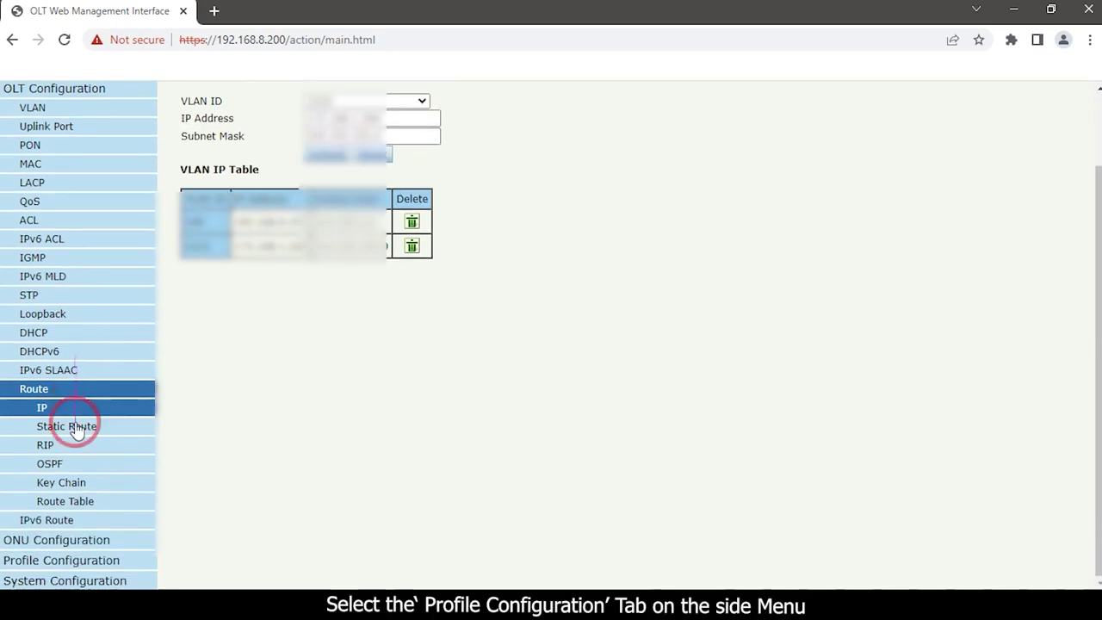
left_click(83, 561)
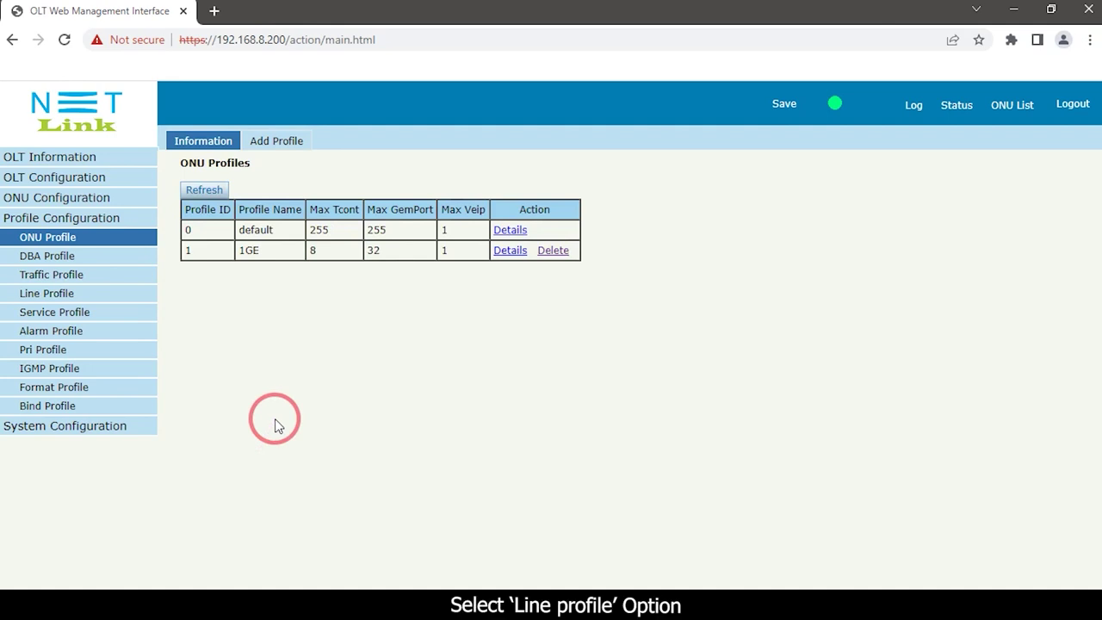
left_click(64, 295)
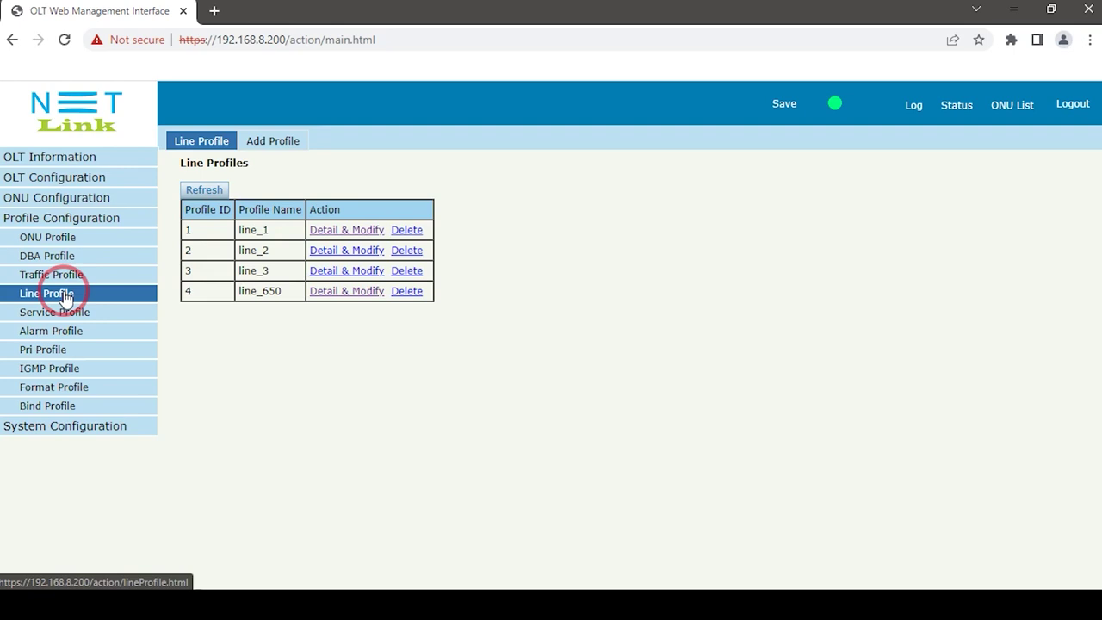
left_click(255, 144)
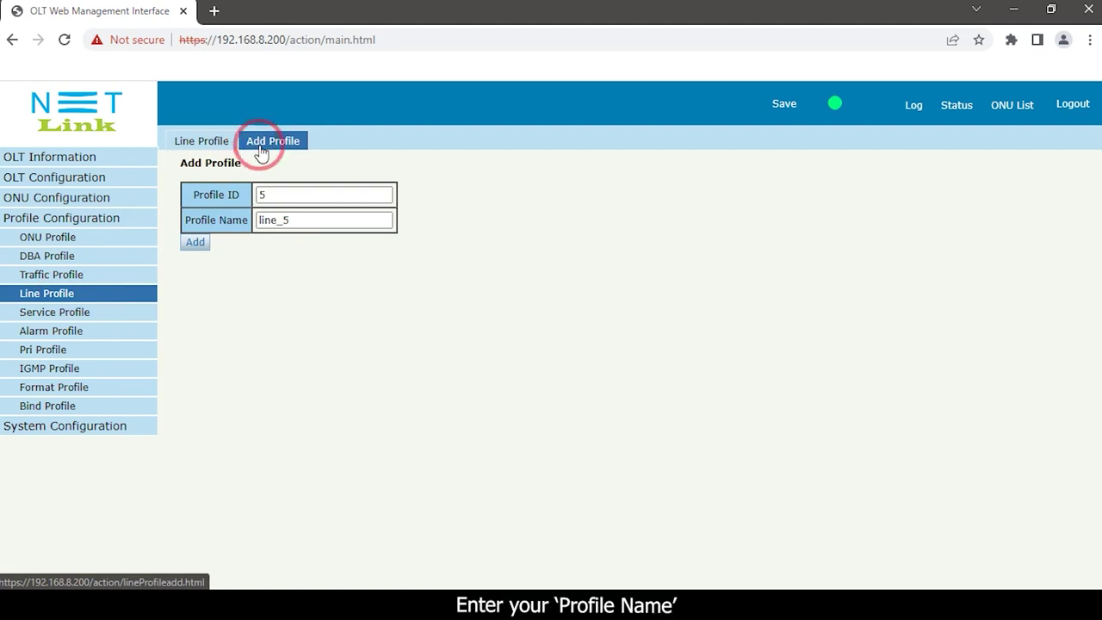
left_click(295, 219)
double_click(295, 219)
type("101")
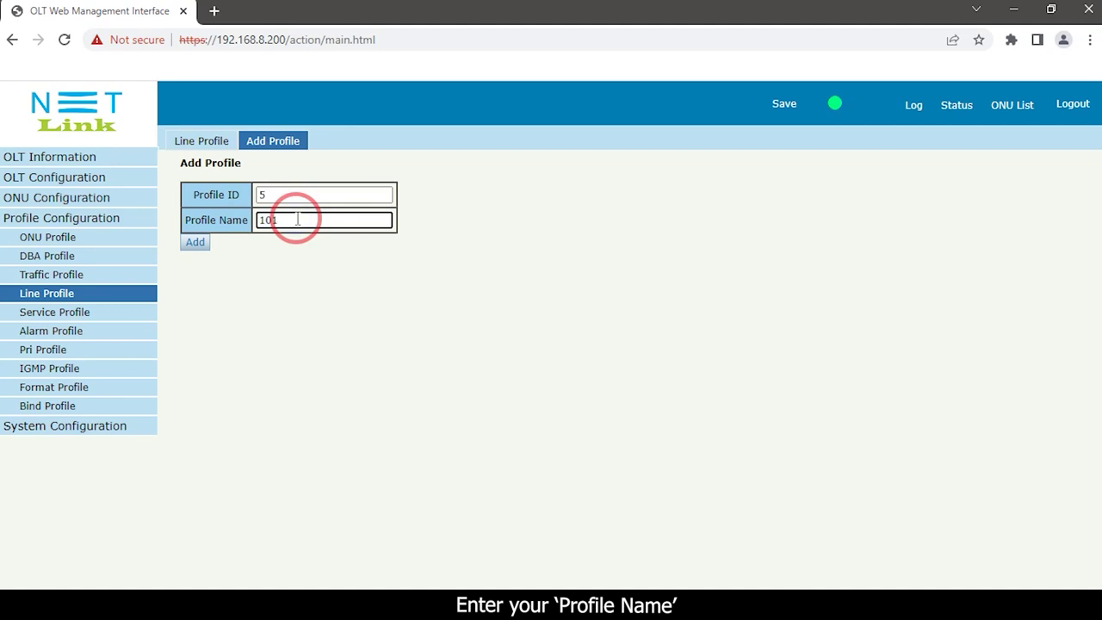
type("_105_2222")
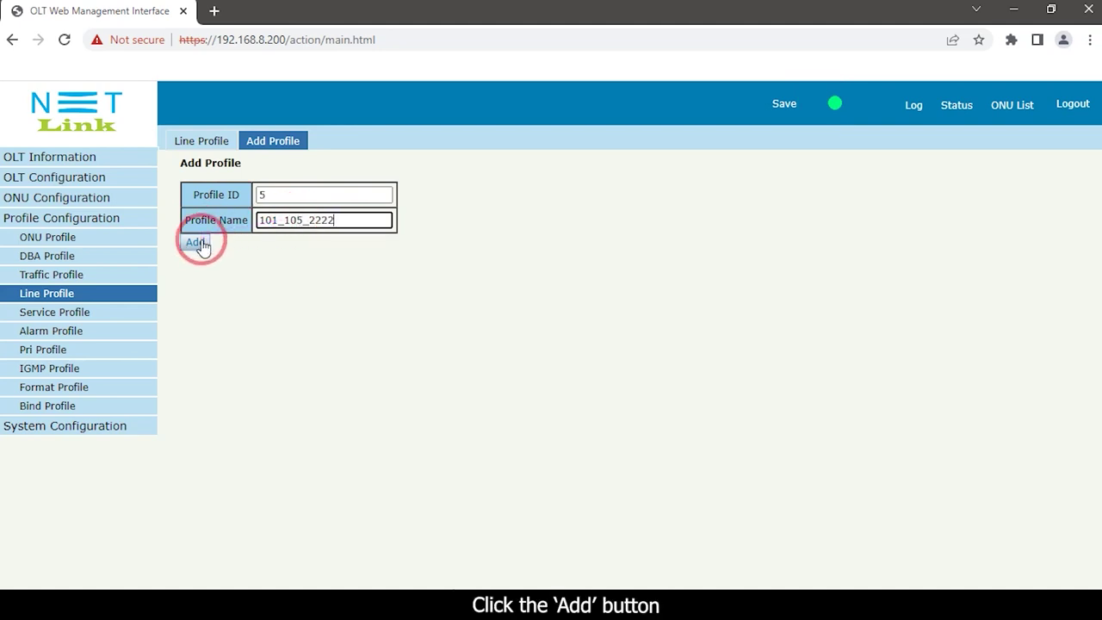
left_click(197, 242)
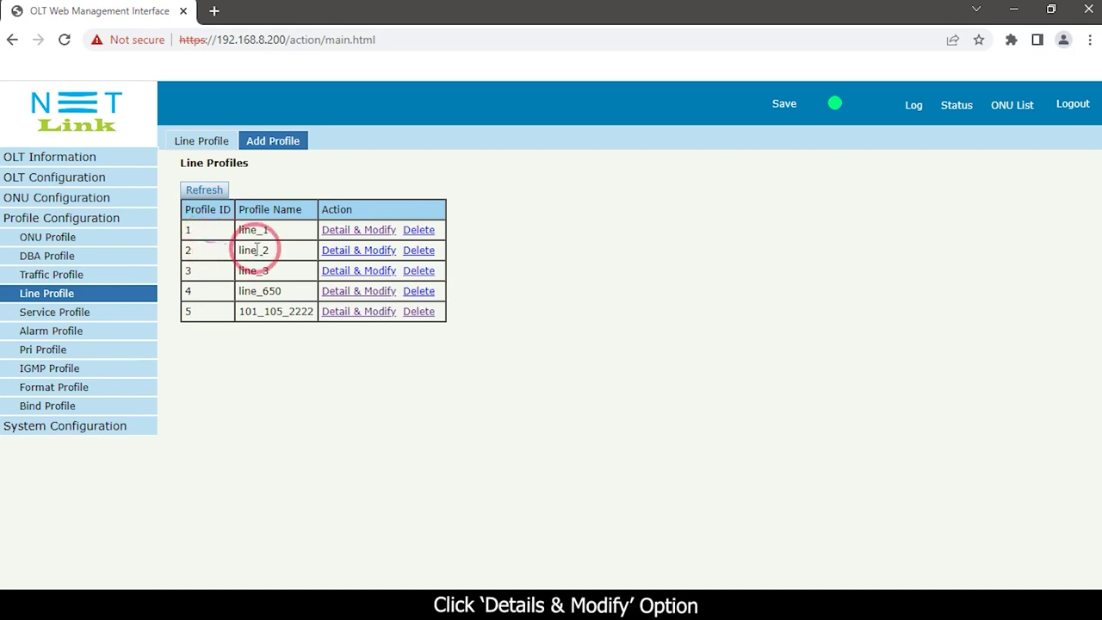
Step: Add Tcont 1 with DBA profile default1 to line profile 5
left_click(349, 314)
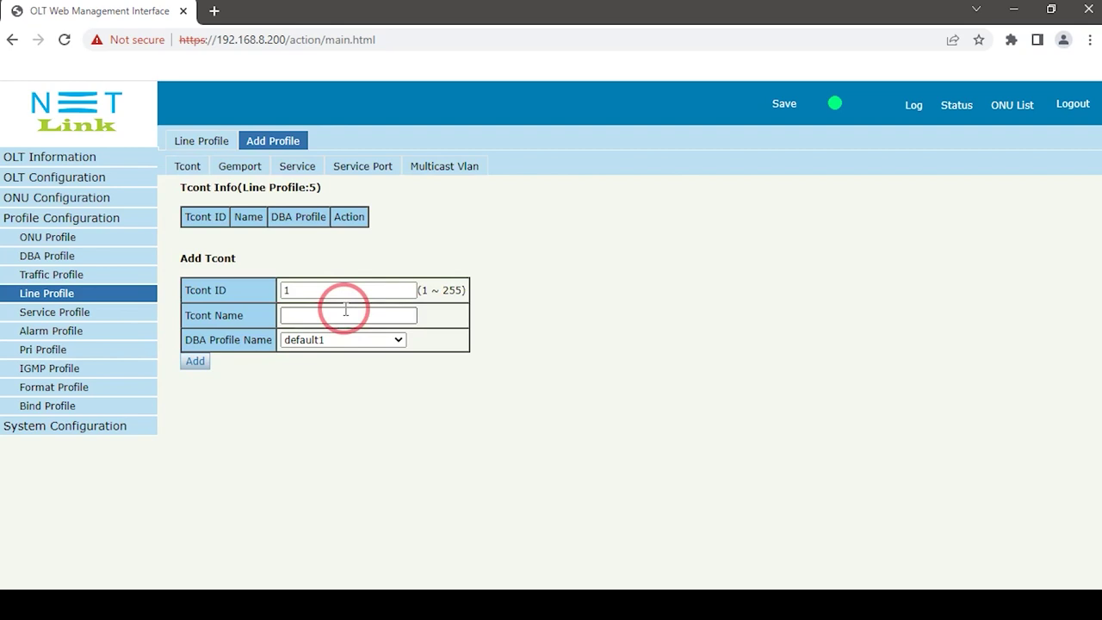
left_click(329, 313)
type("1")
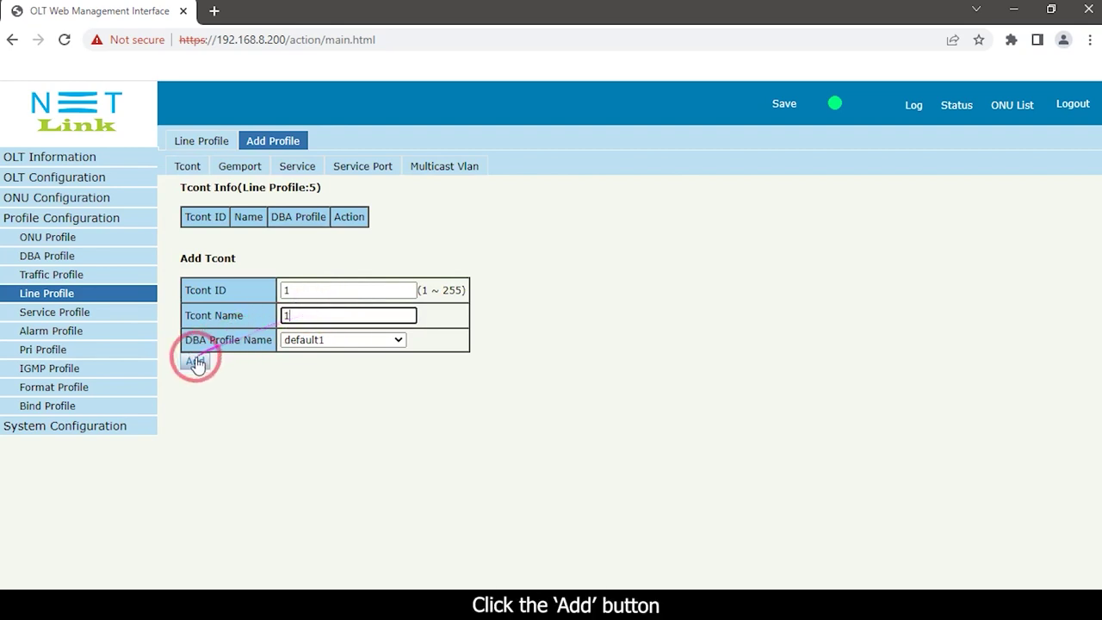
left_click(195, 361)
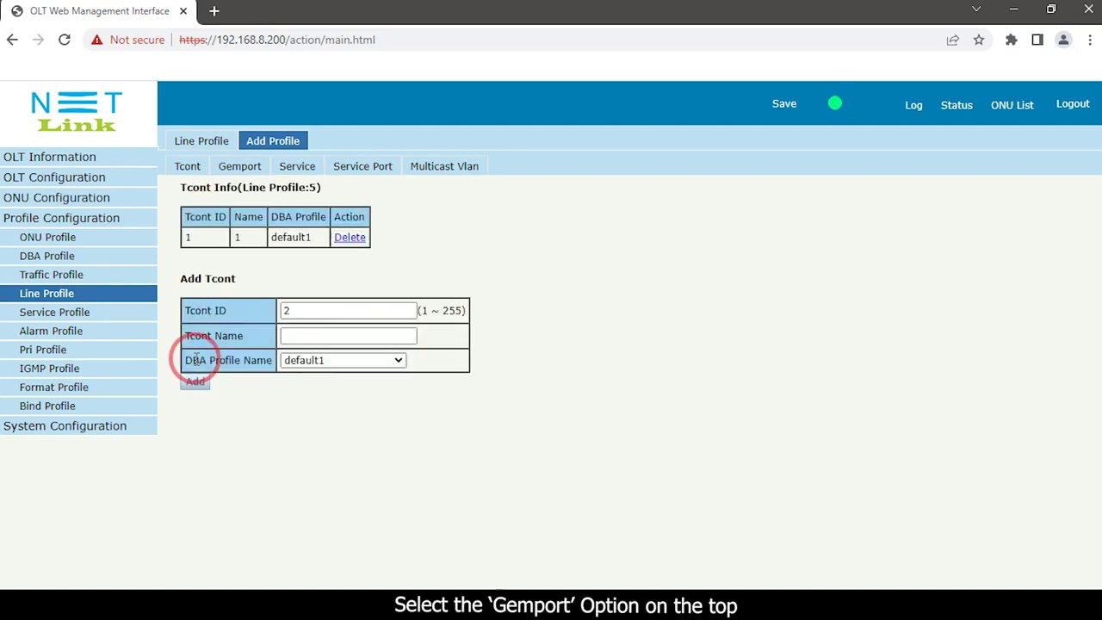
Step: Add gemport 1 mapped to Tcont 1 in the profile's Gemport settings
left_click(234, 170)
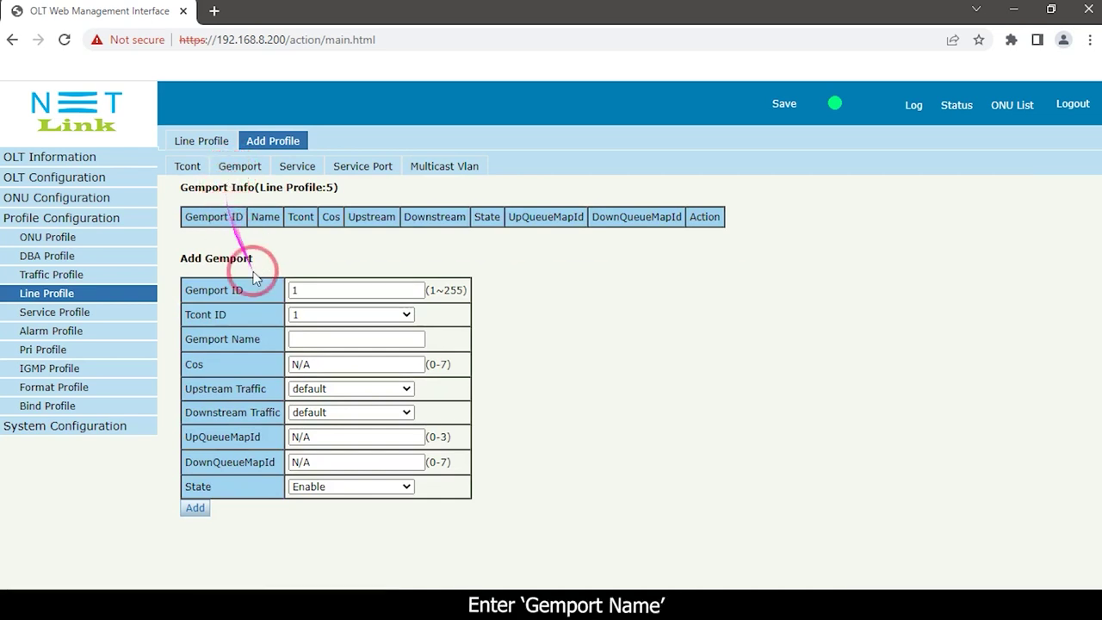
left_click(305, 339)
type("1")
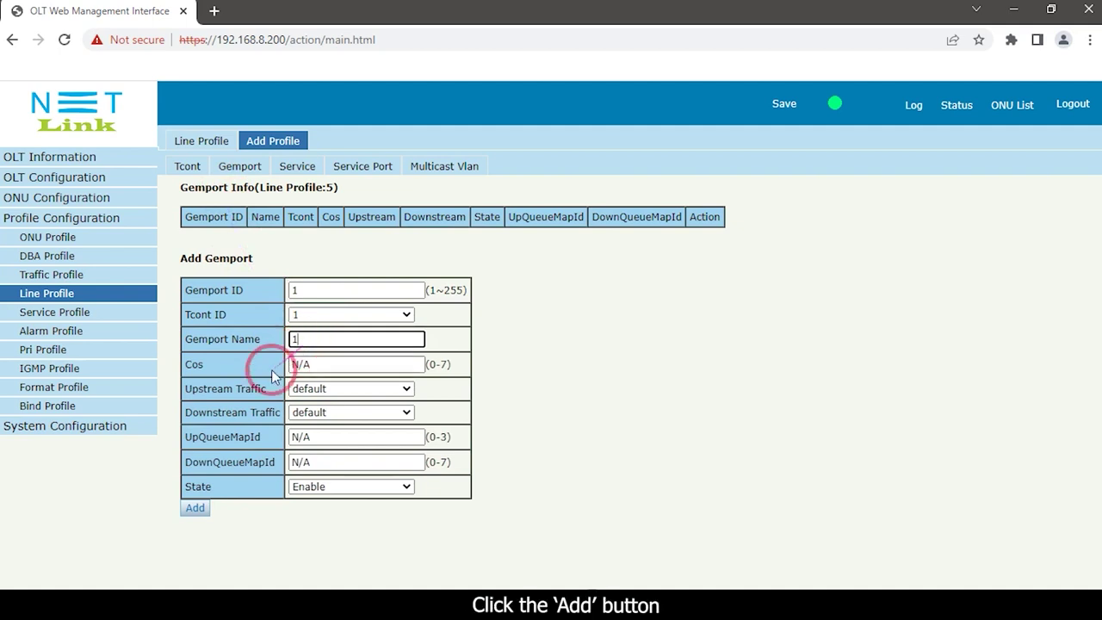
left_click(194, 513)
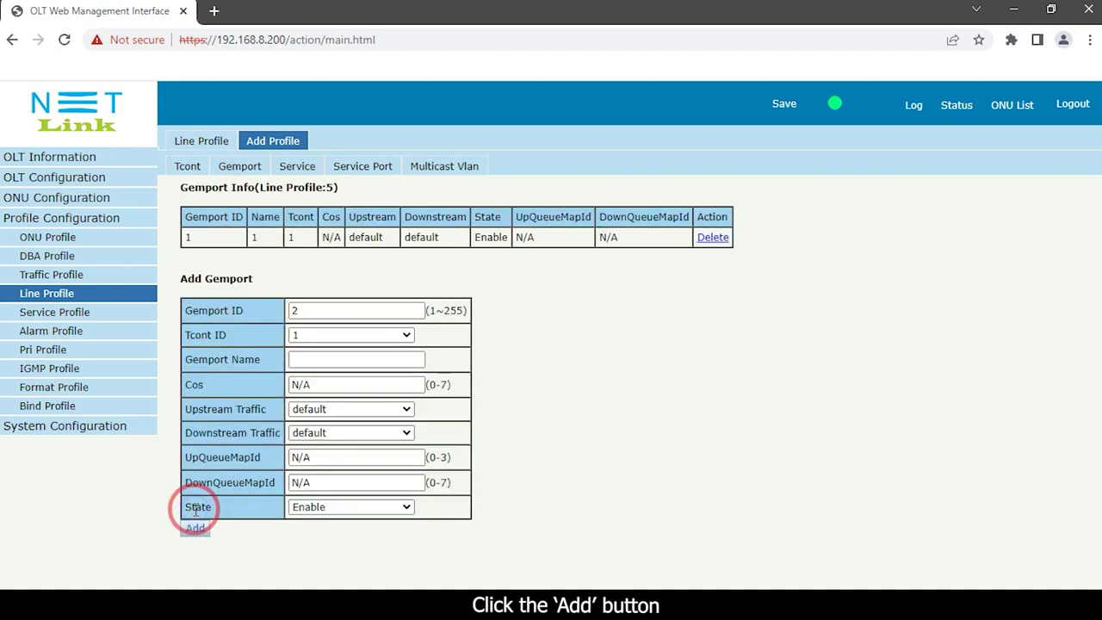
left_click(298, 168)
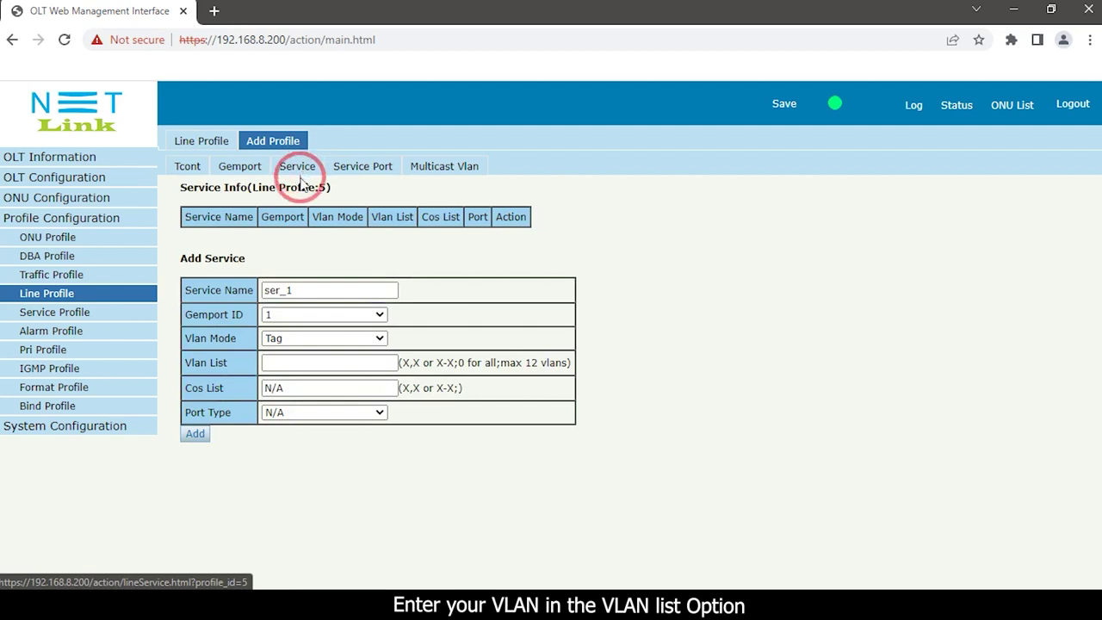
Step: Add a Tag-mode service on gemport 1 with VLAN list 101-105,2222
left_click(273, 359)
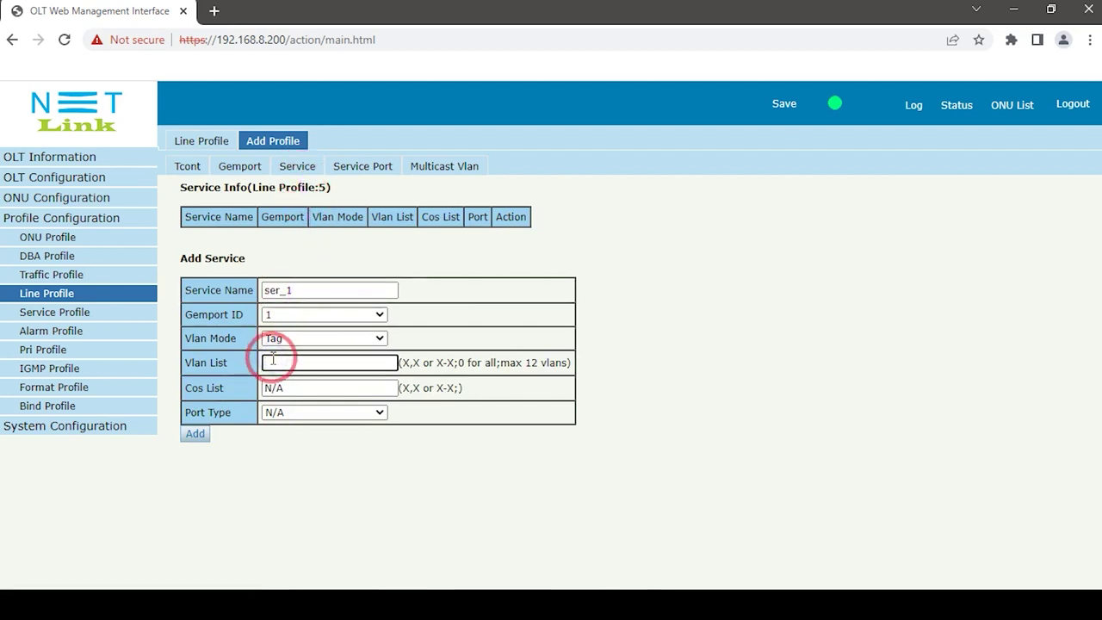
type("101-105,2222")
left_click(206, 439)
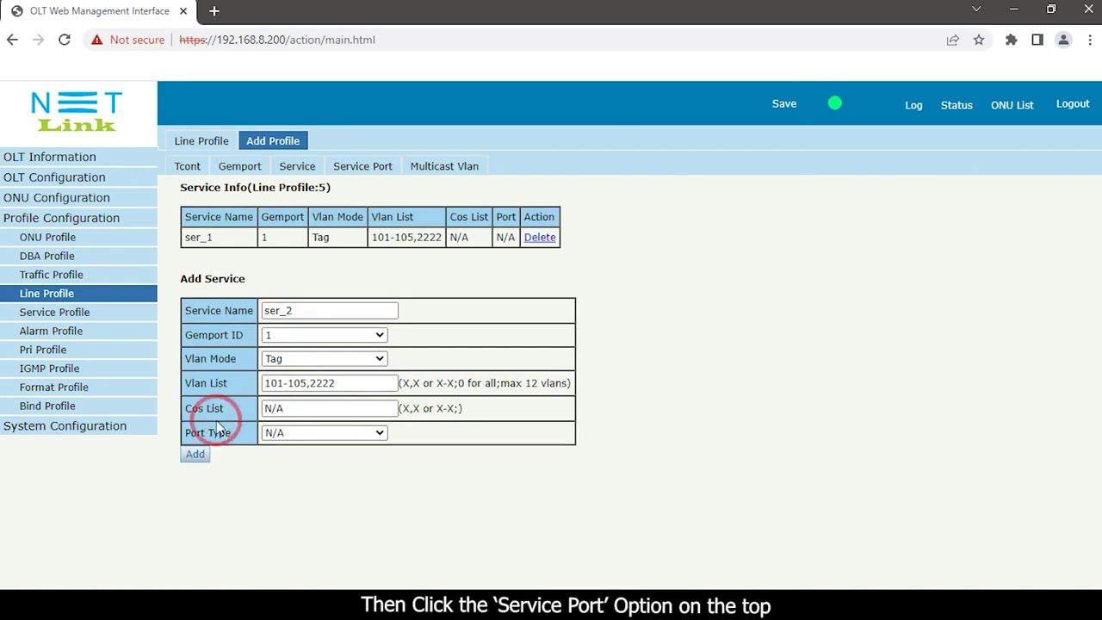
left_click(360, 168)
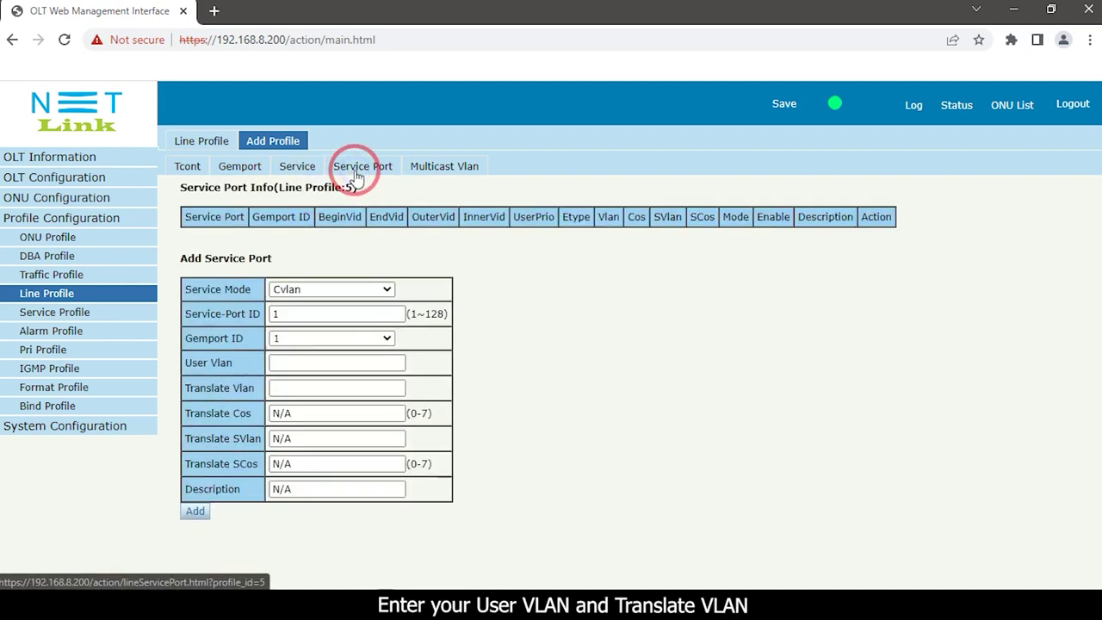
Step: Add 1:1 service ports for VLANs 101 and 102 (user and translate VLAN equal)
left_click(296, 360)
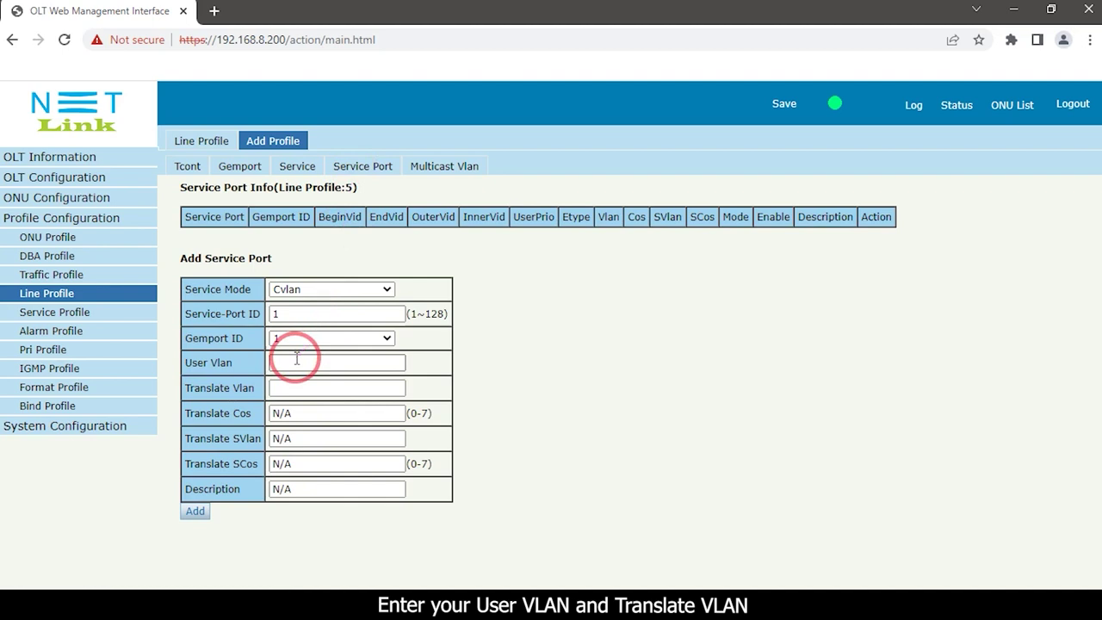
type("101")
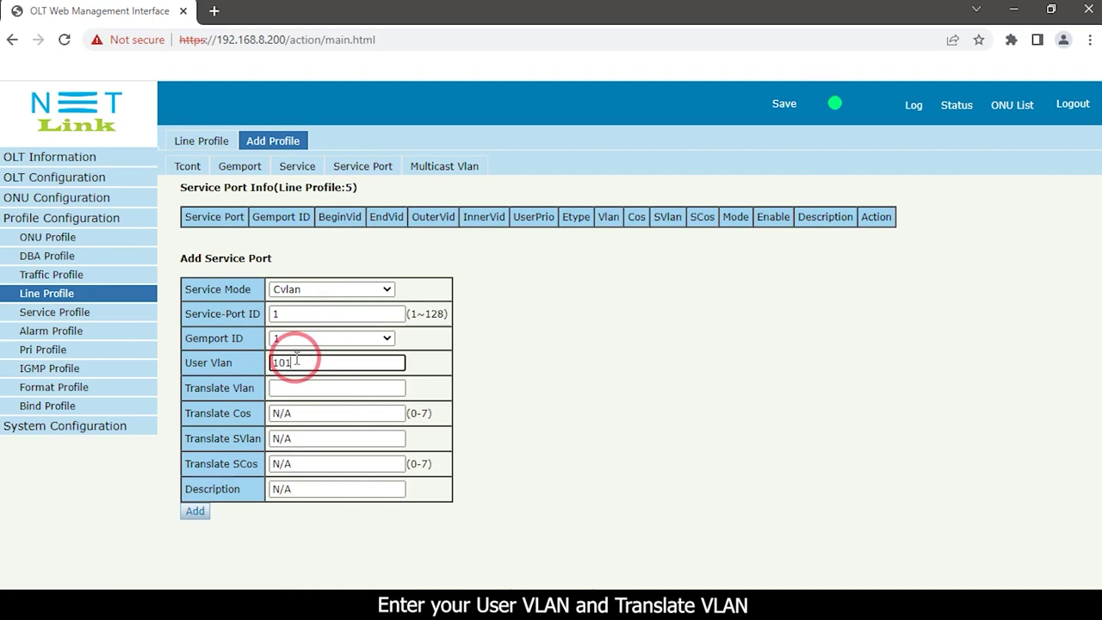
left_click(287, 389)
type("101")
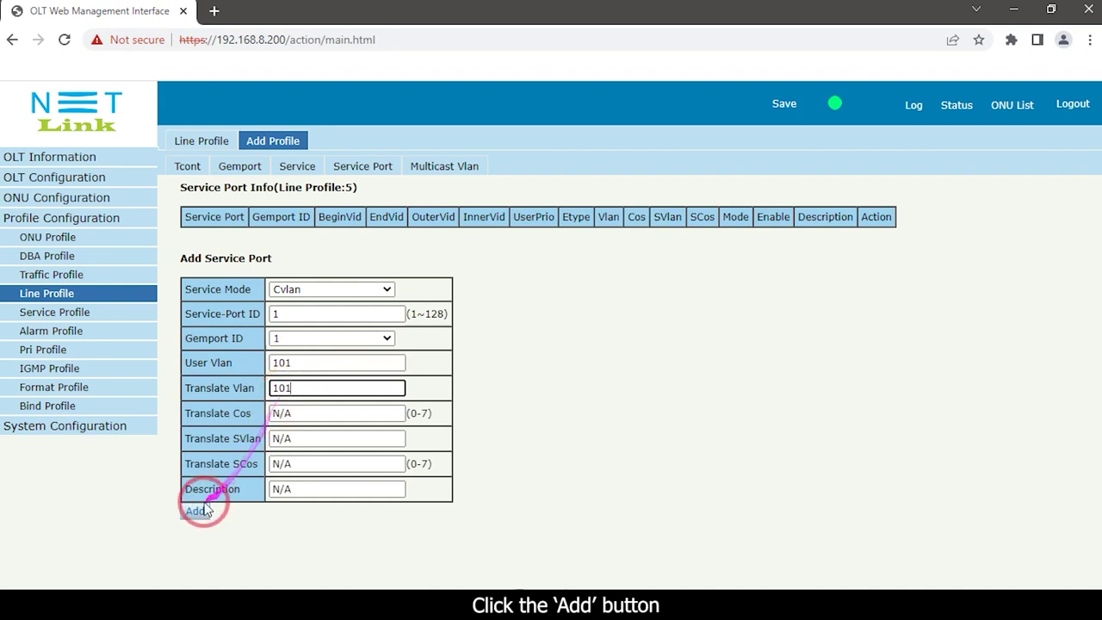
left_click(193, 510)
left_click(280, 383)
type("102")
left_click(288, 408)
type("102")
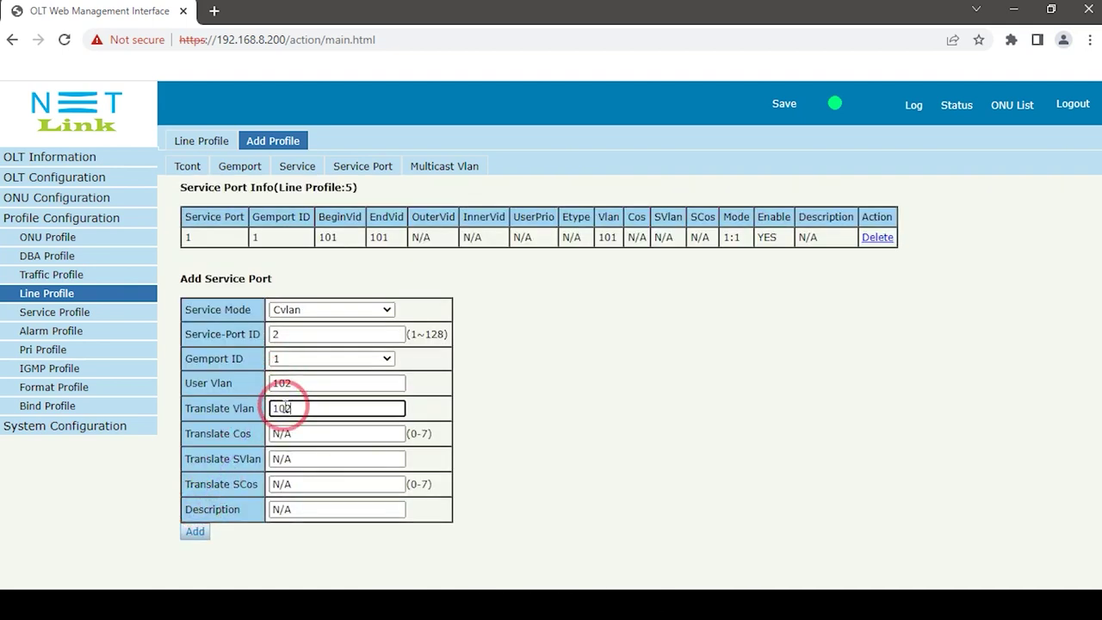
left_click(193, 531)
Step: Add 1:1 service ports for VLANs 103 and 104
left_click(277, 405)
type("103")
left_click(288, 427)
type("103")
left_click(195, 551)
left_click(278, 423)
type("104")
left_click(284, 448)
type("104")
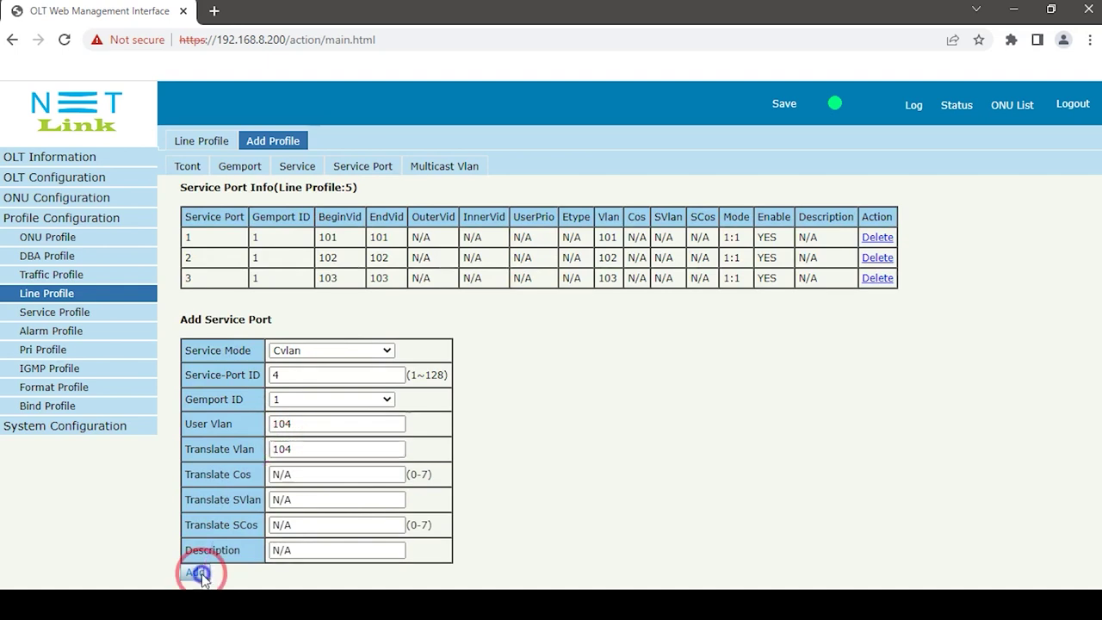
left_click(194, 571)
Step: Add 1:1 service ports for VLANs 105 and 2222
left_click(271, 444)
type("105")
left_click(326, 467)
type("105")
scroll(259, 516, "down", 1)
left_click(185, 572)
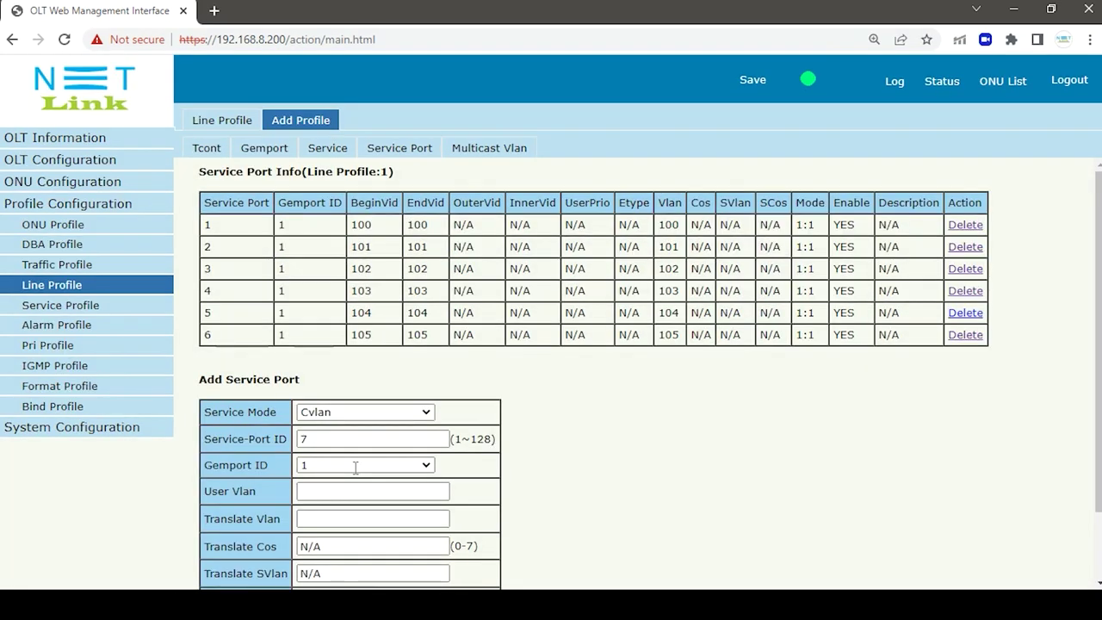
left_click(355, 494)
type("2222")
key("Tab")
type("2222")
key("Return")
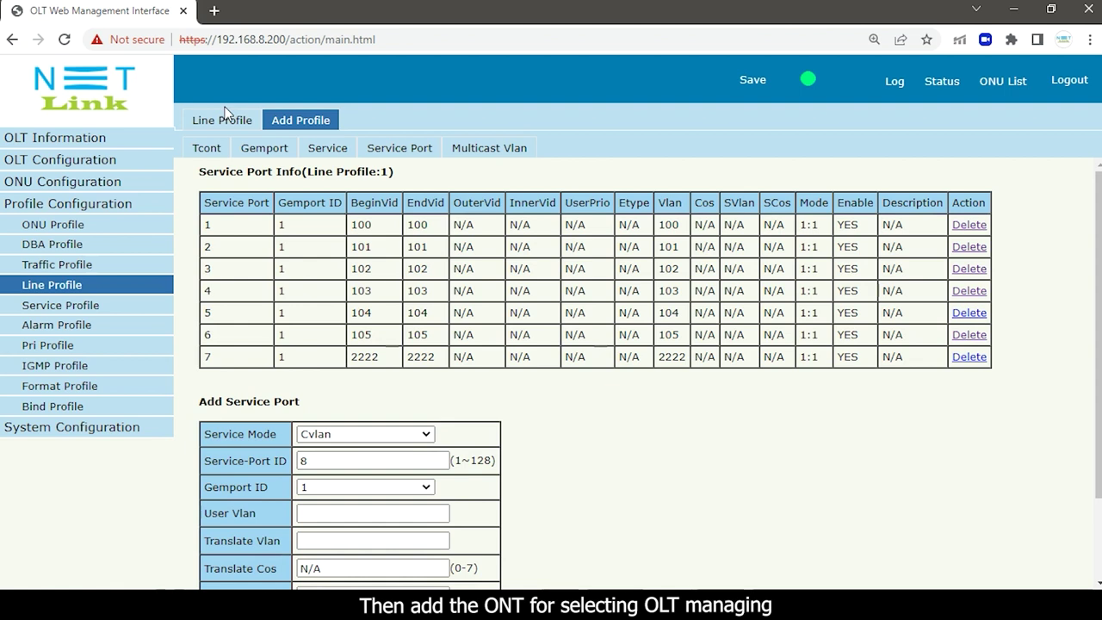
Step: From ONU AutoFind, authorize the first discovered ONU as GPON0/1:1 with profile 1GE
left_click(68, 182)
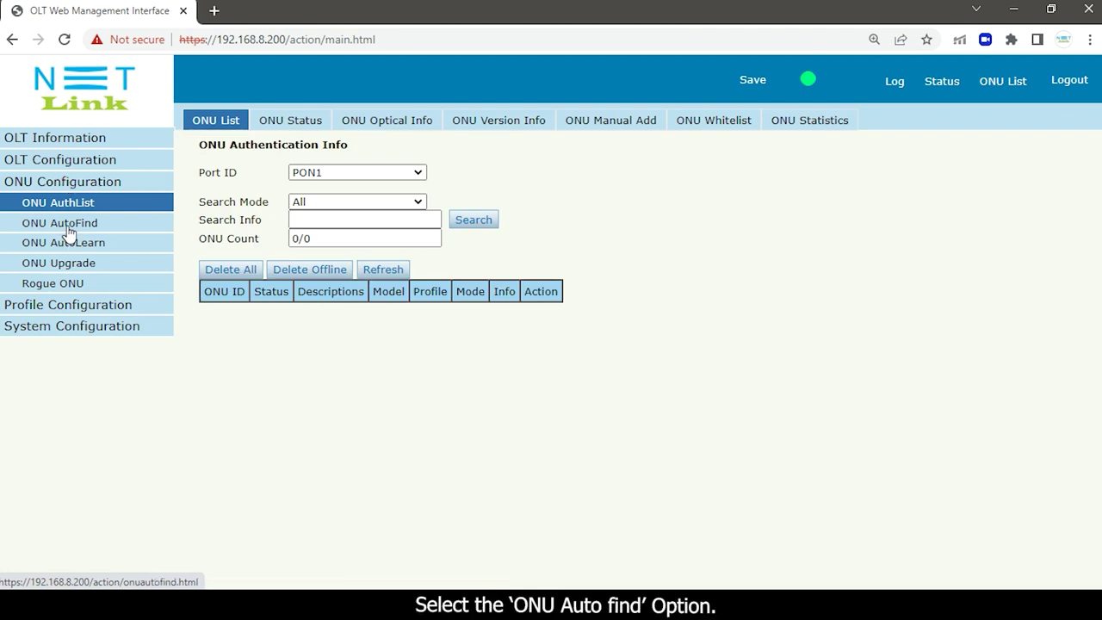
left_click(69, 225)
left_click_drag(243, 292, 334, 297)
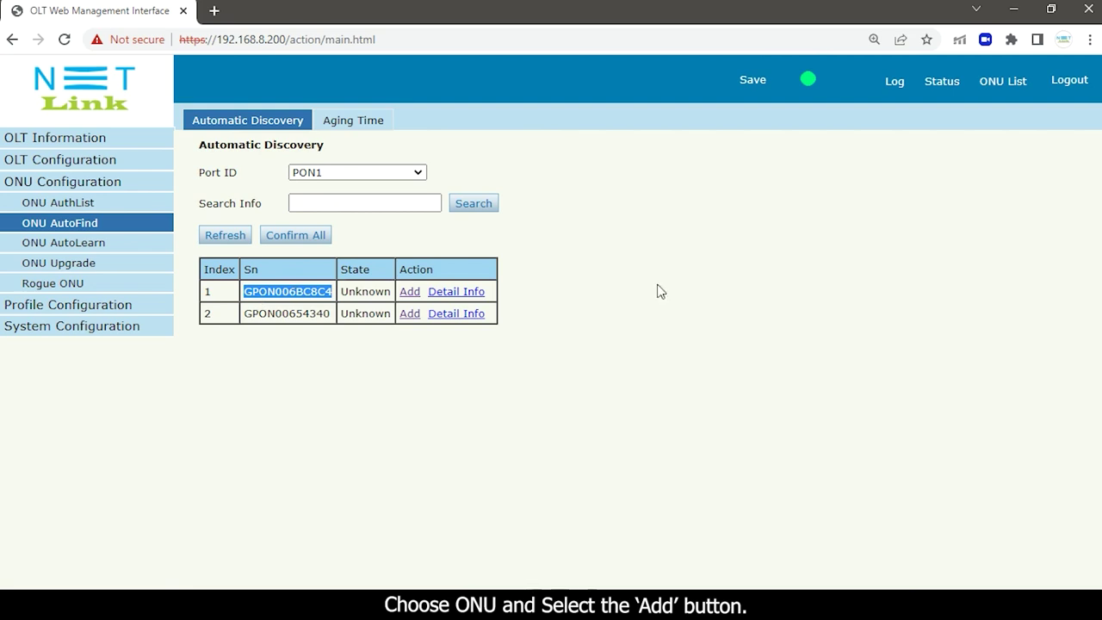
left_click(411, 292)
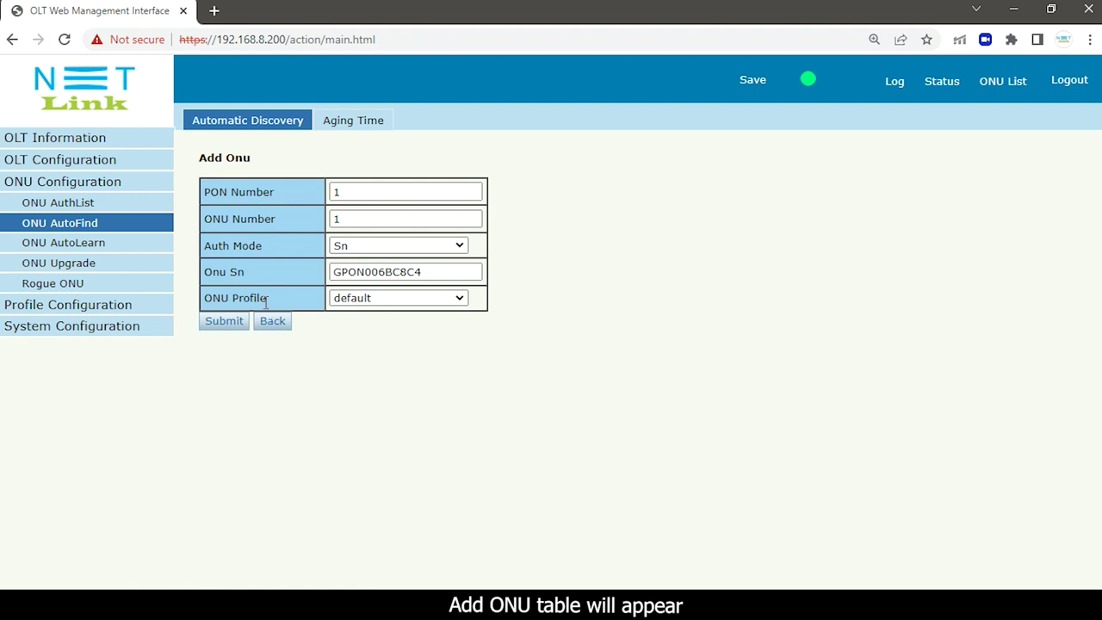
left_click(383, 299)
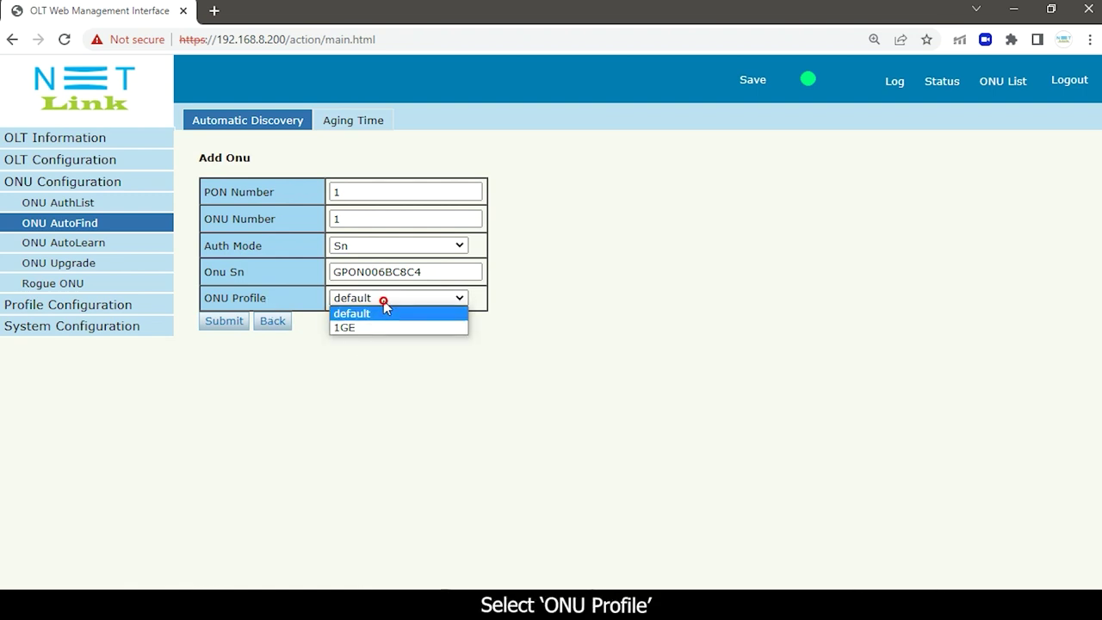
left_click(360, 329)
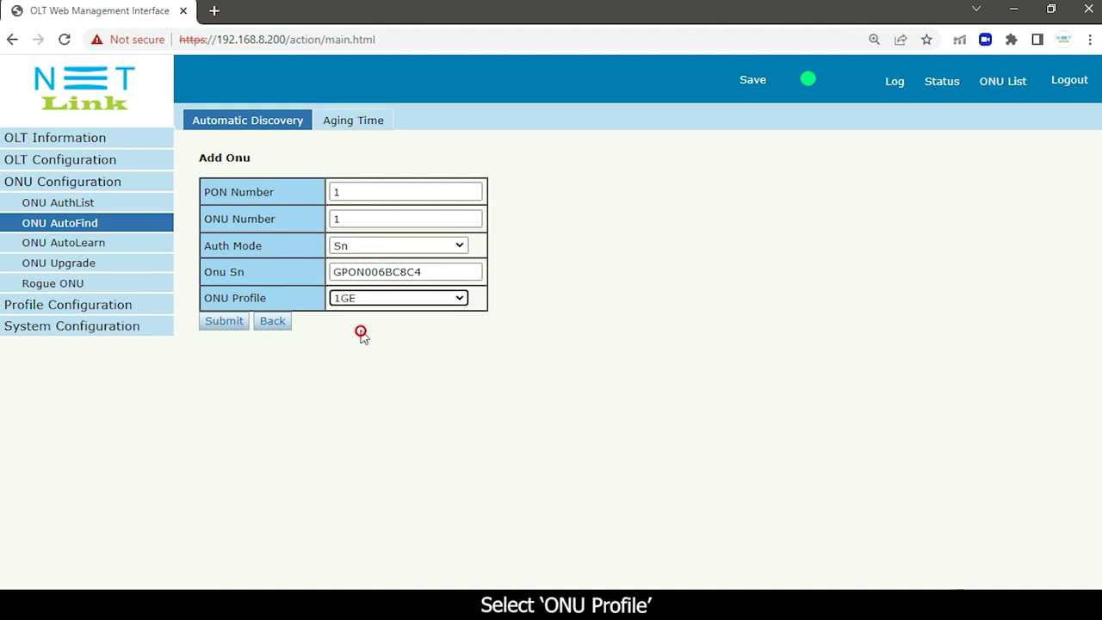
left_click(222, 322)
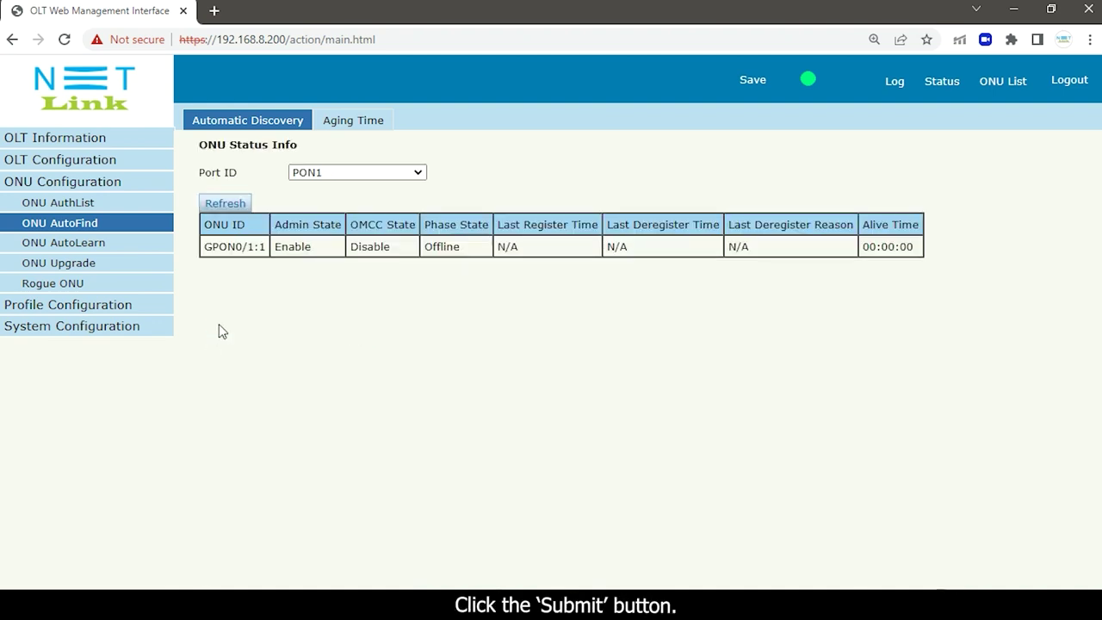
Step: Refresh the ONU AuthList until GPON0/1:1 shows Online as H213, then open Profile Configuration
left_click(53, 204)
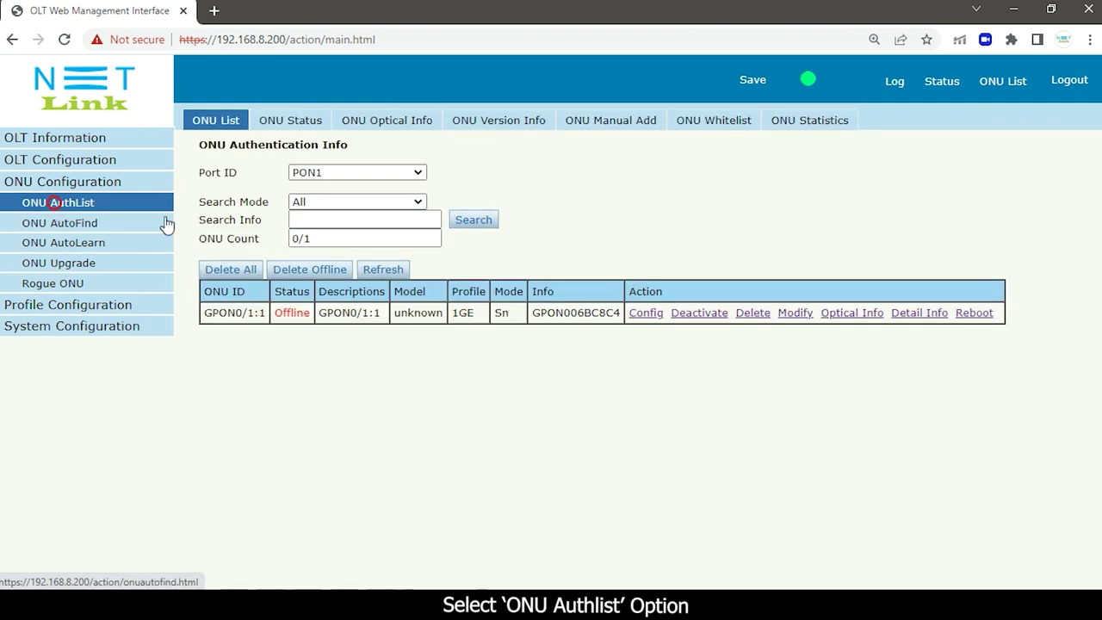
left_click(402, 270)
left_click(399, 274)
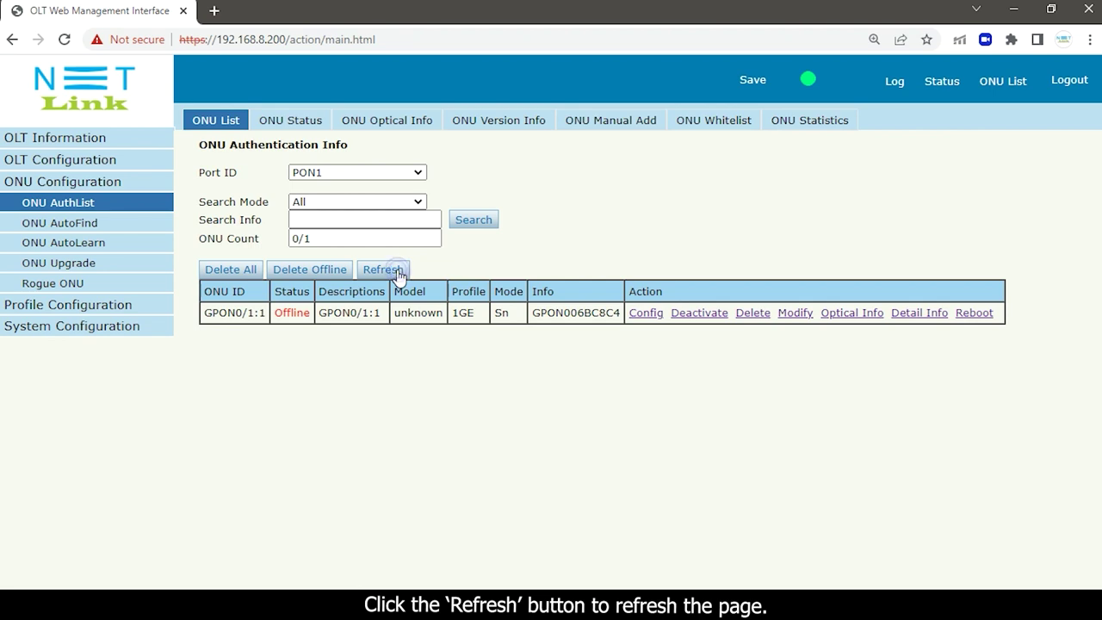
left_click(399, 274)
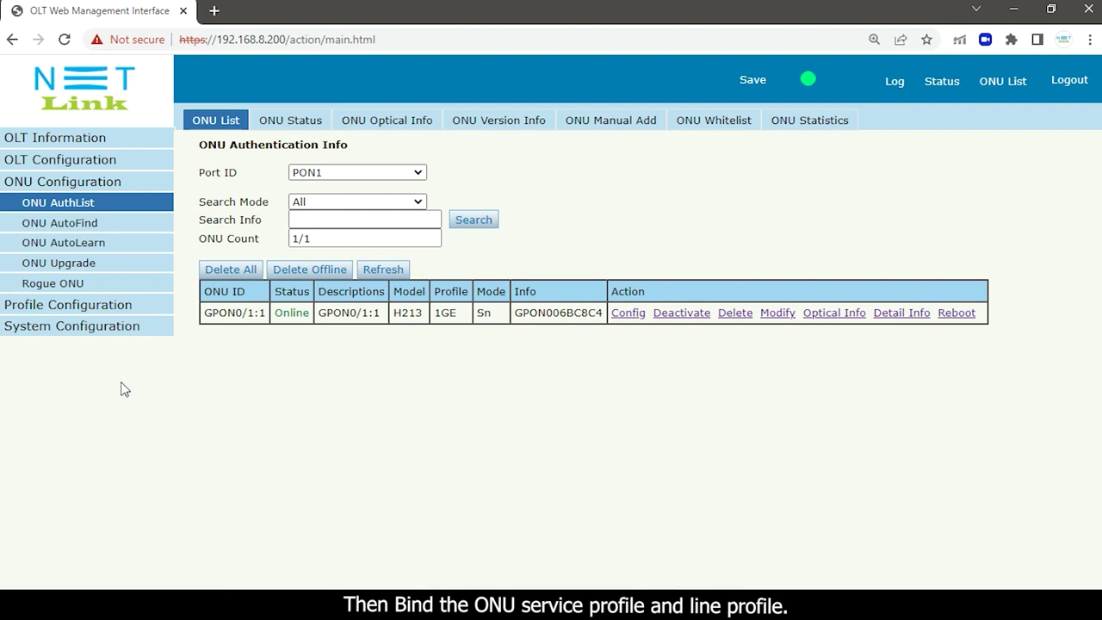
left_click(87, 310)
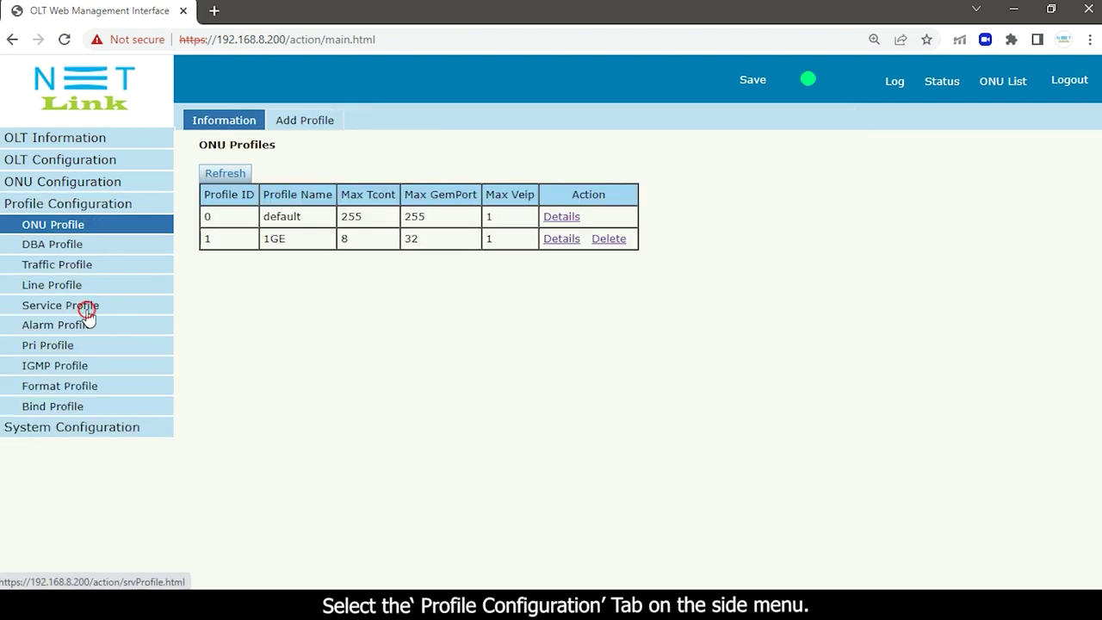
Step: Bind ONU 1 on PON1 to line profile 101_105_2222 and service profile ROUTE, and commit
left_click(62, 408)
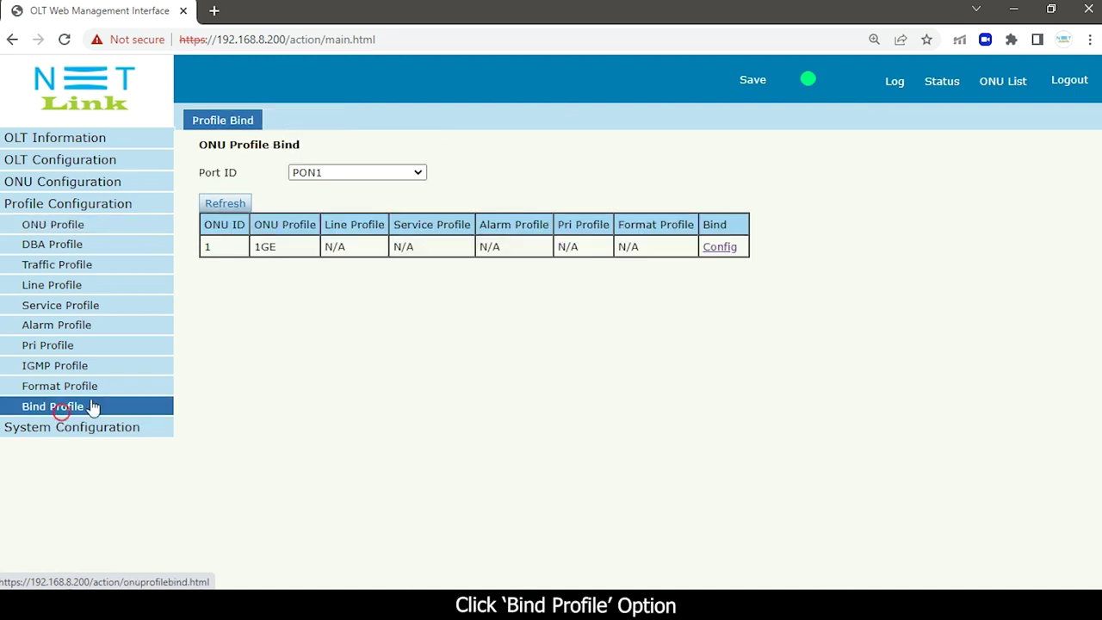
left_click_drag(207, 247, 347, 327)
left_click(347, 323)
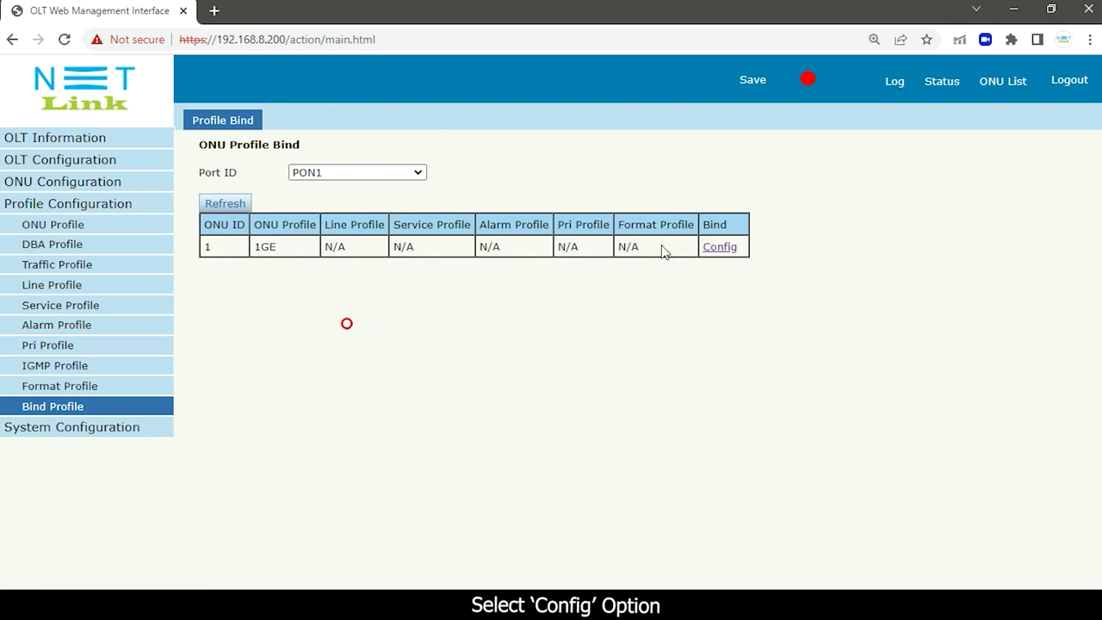
left_click(719, 247)
left_click(342, 190)
left_click(345, 216)
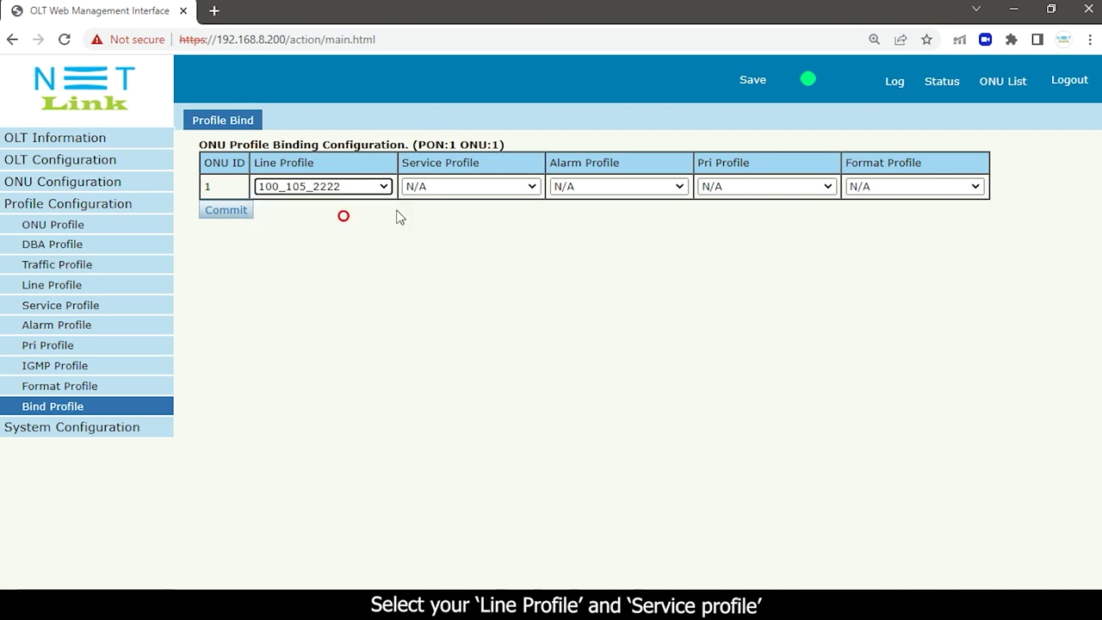
left_click(442, 189)
left_click(433, 218)
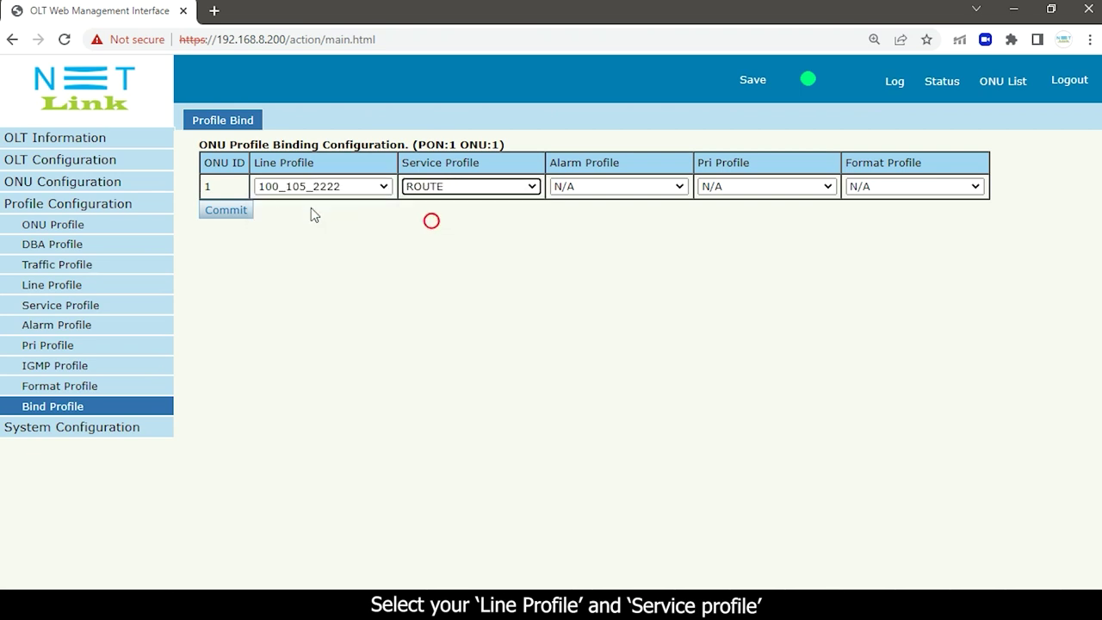
left_click(232, 211)
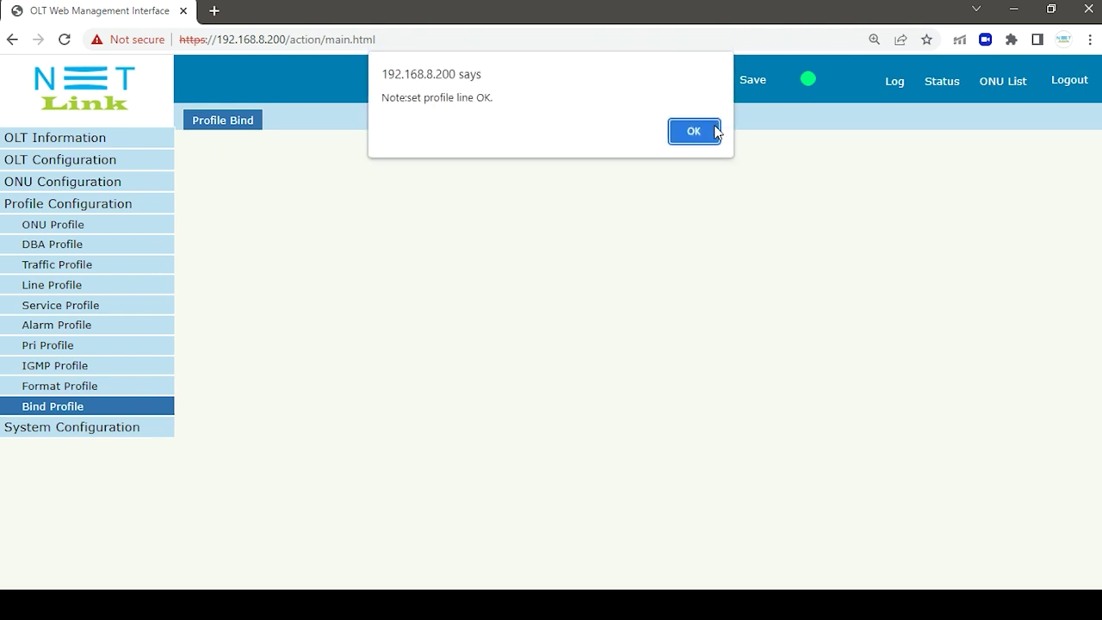
left_click(693, 131)
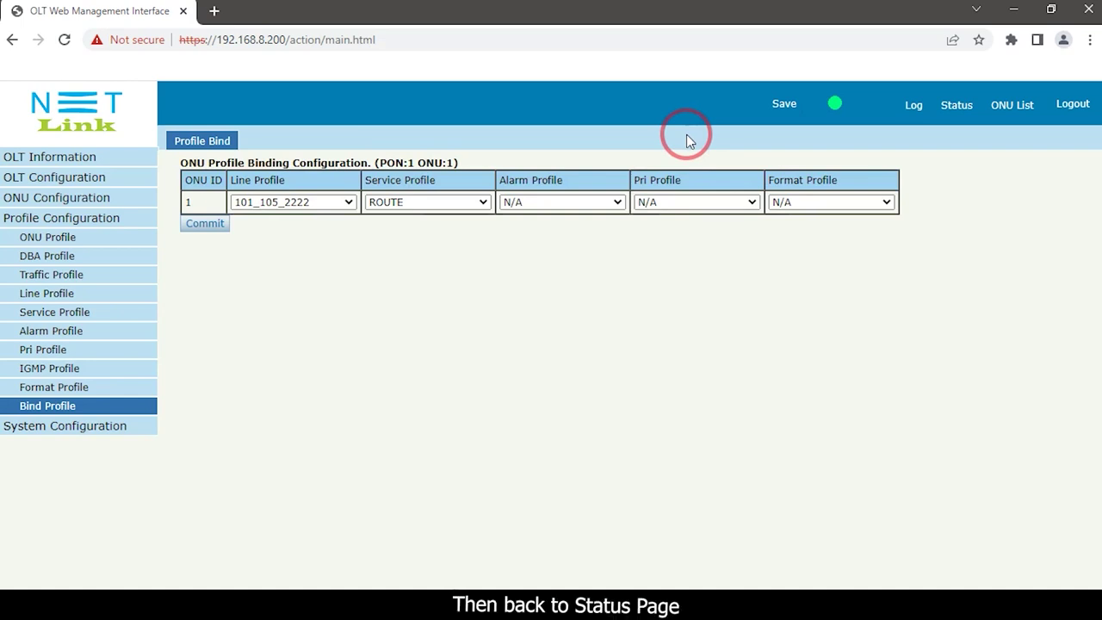
Step: Save the OLT configuration from the Device Information page, then open a new Chrome tab
left_click(63, 159)
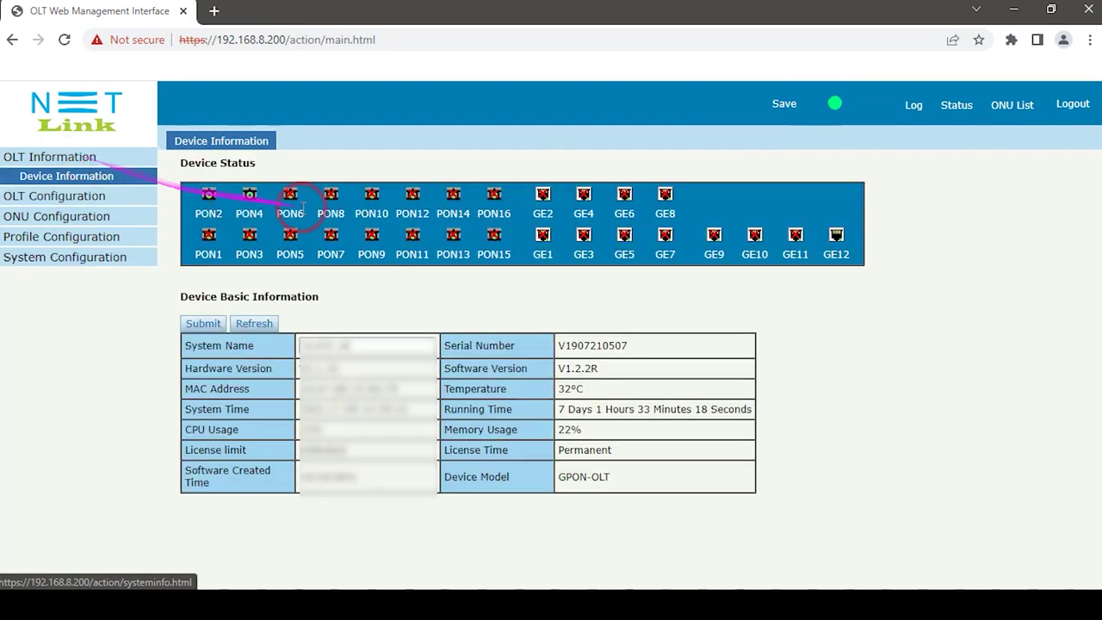
left_click(780, 107)
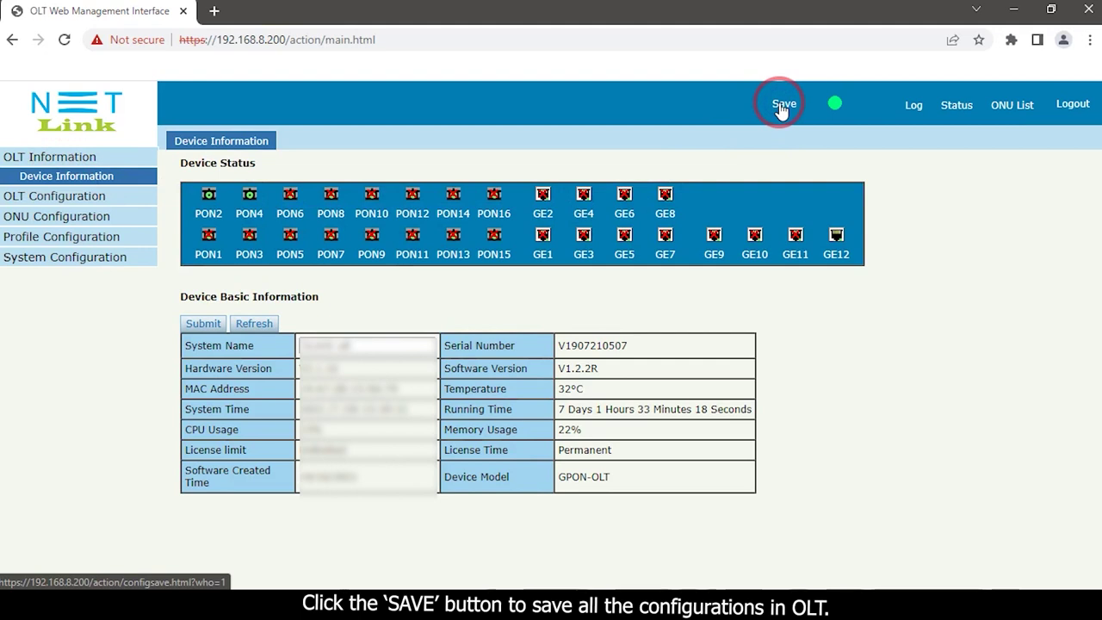
left_click(781, 107)
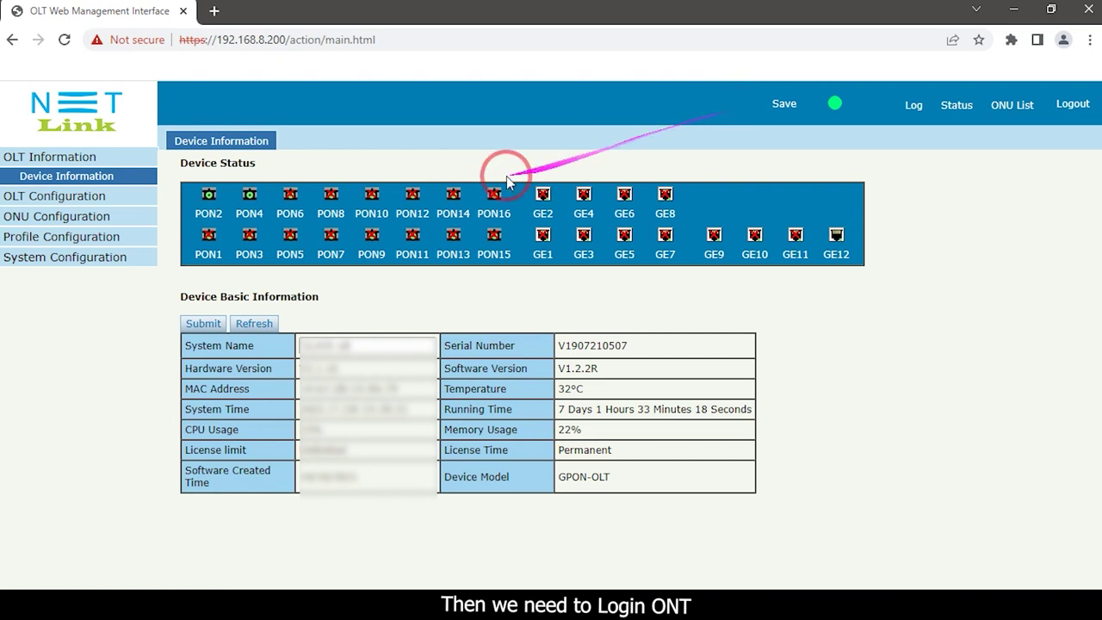
left_click(214, 11)
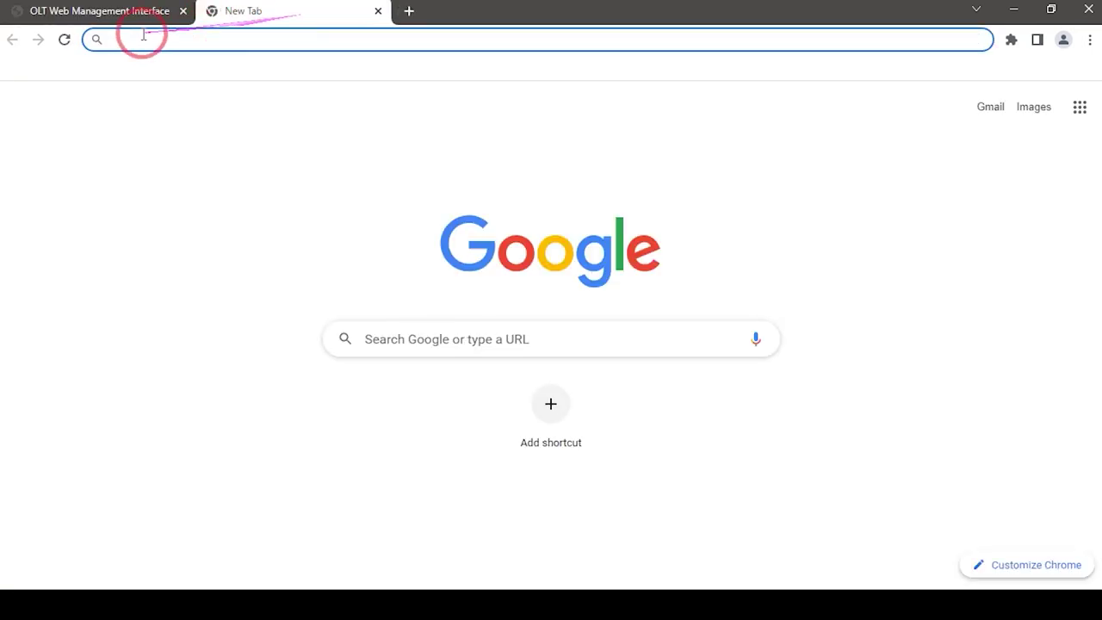
Step: Load the ONT login page at 192.168.1.1 in the new tab
type("1")
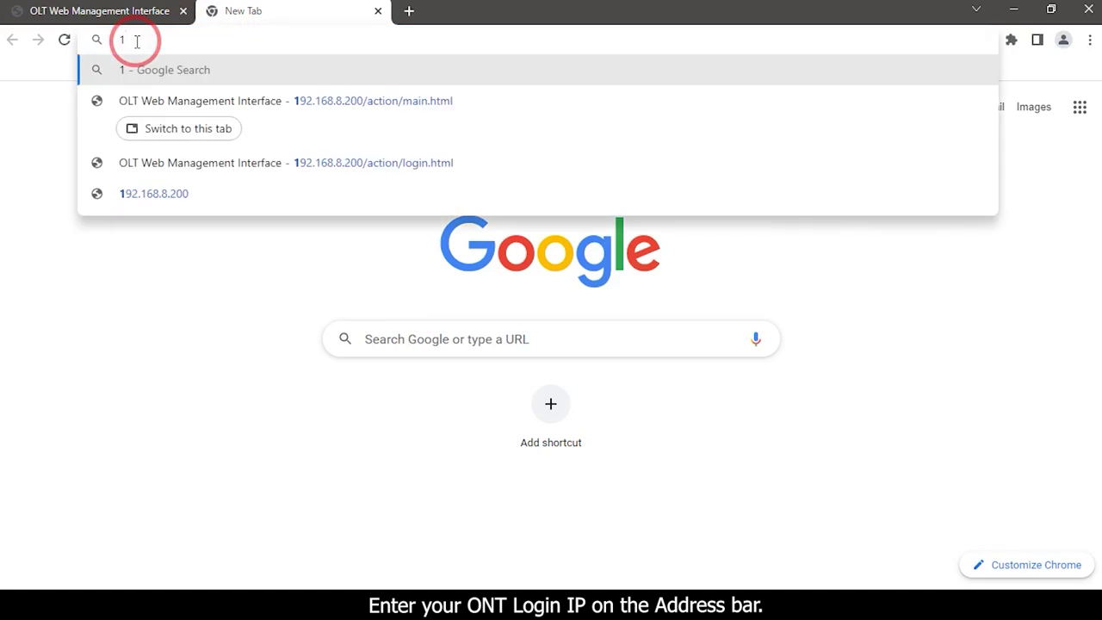
type("92.168.")
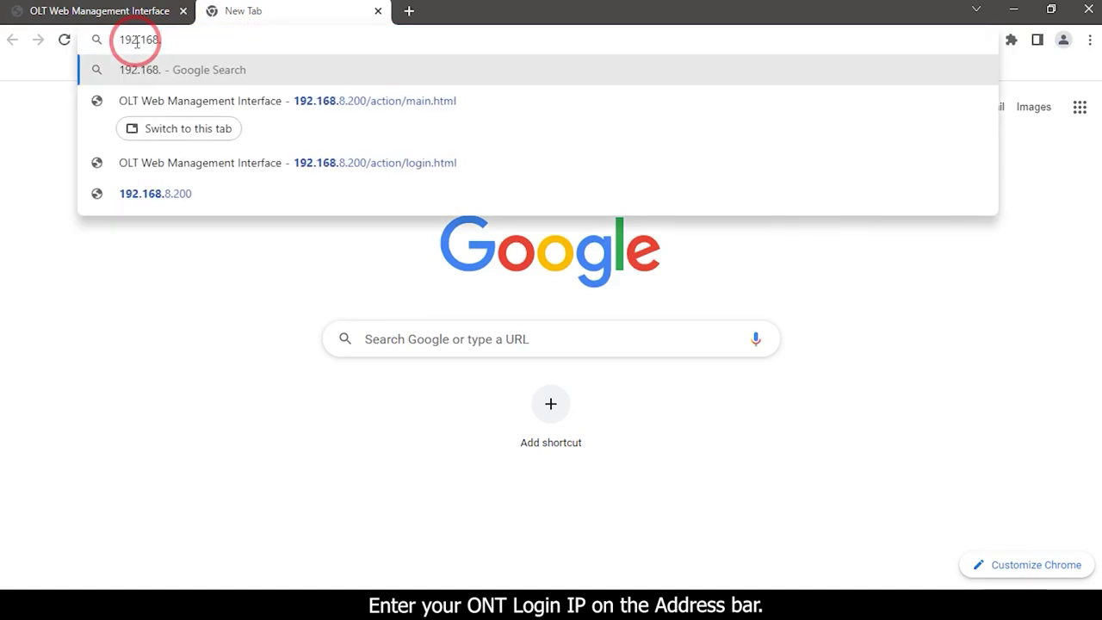
type("1.1")
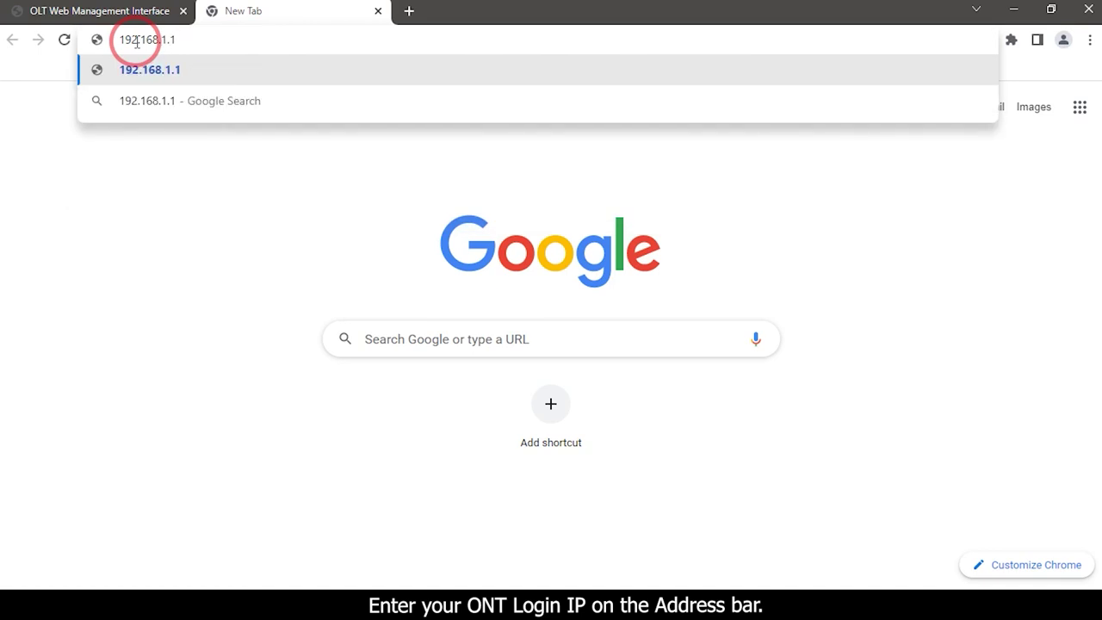
key("Return")
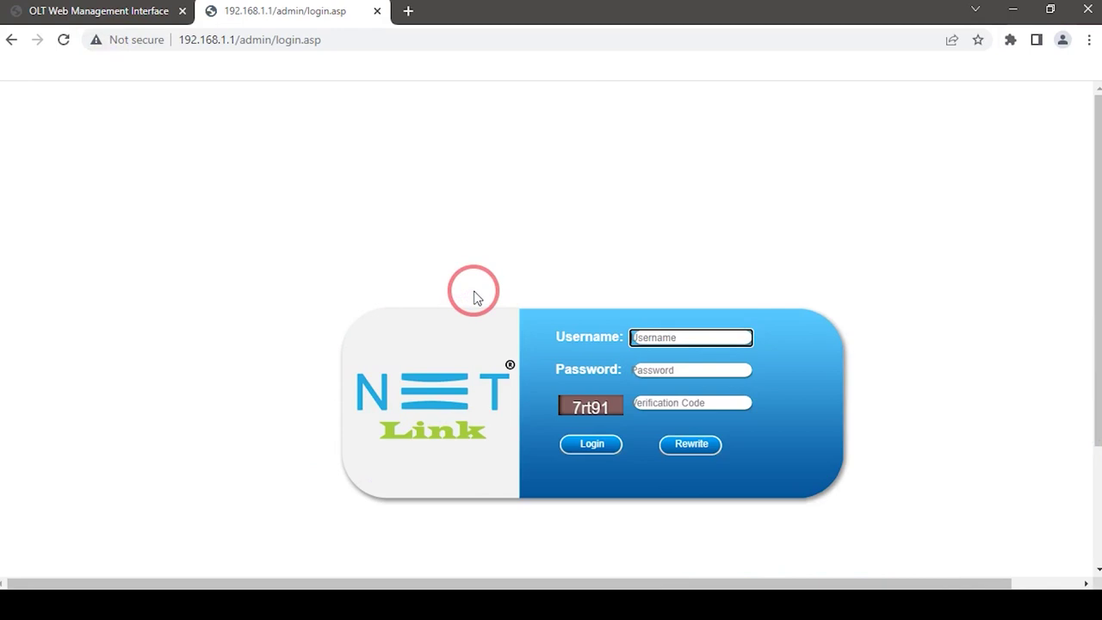
Step: Sign in to the ONT as admin with the account password and the on-screen verification code
type("admin")
left_click(650, 372)
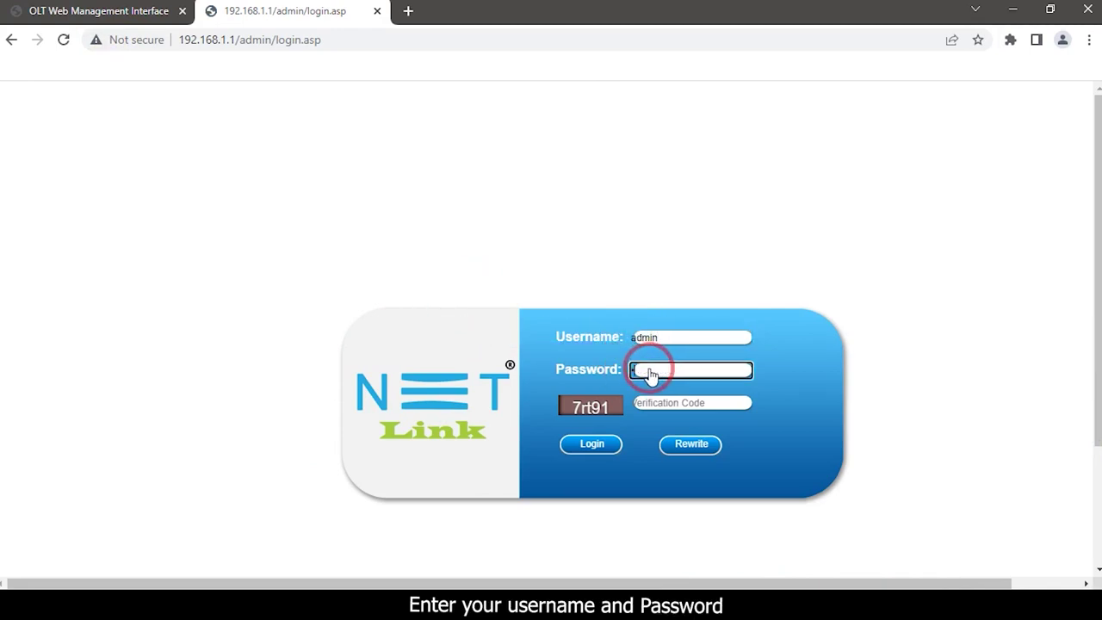
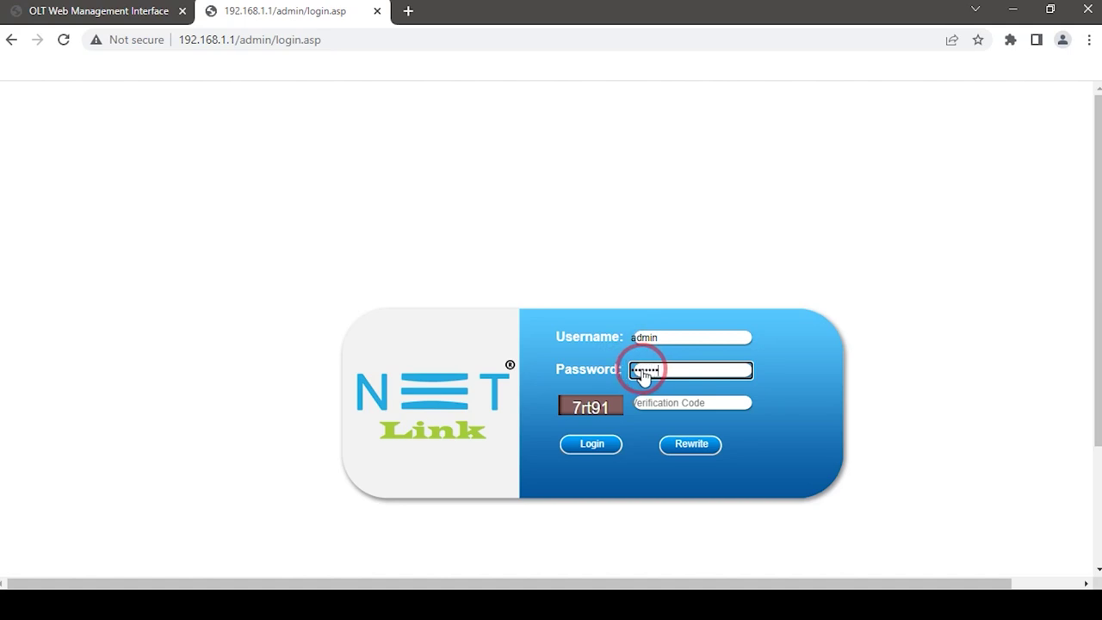
left_click(647, 404)
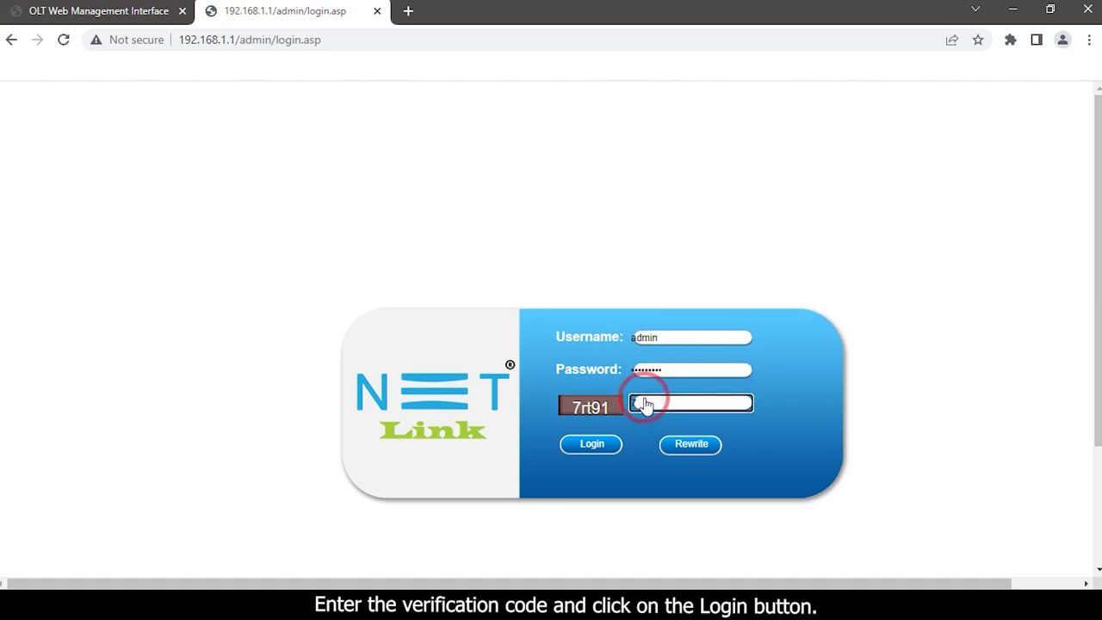
left_click(583, 446)
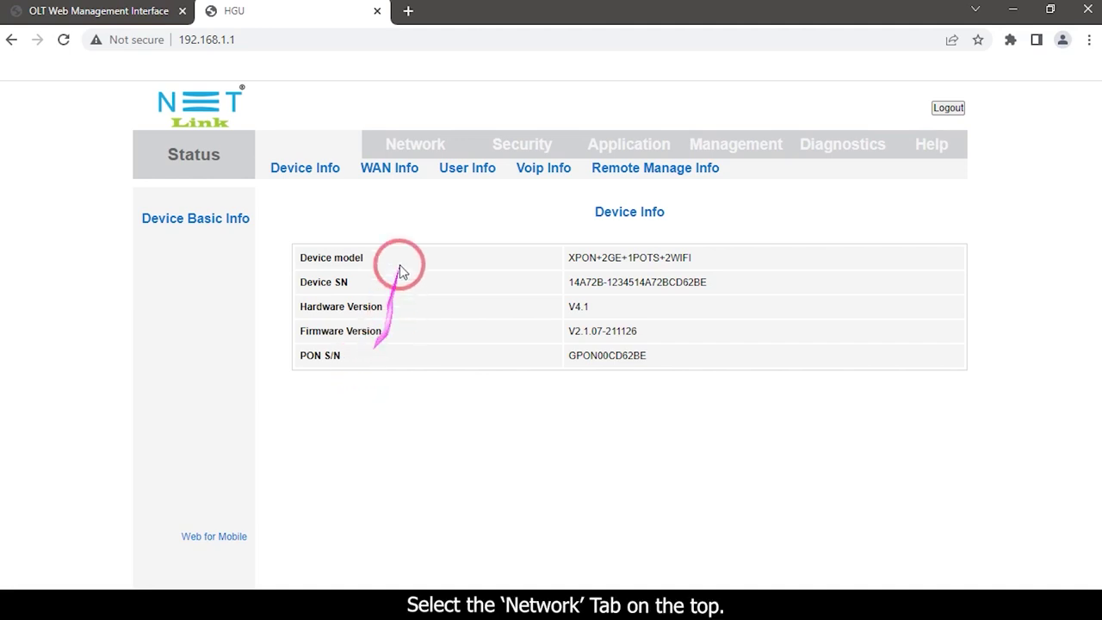
Step: Go to Network > 5G and open the Multiple AP settings for the 5 GHz band
left_click(404, 148)
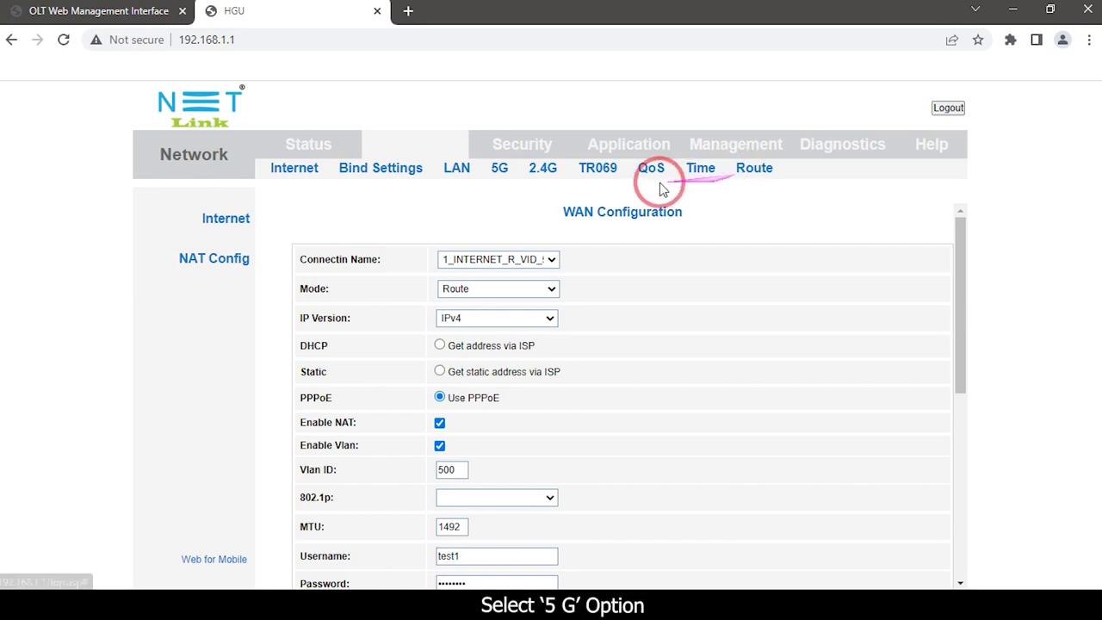
left_click(498, 171)
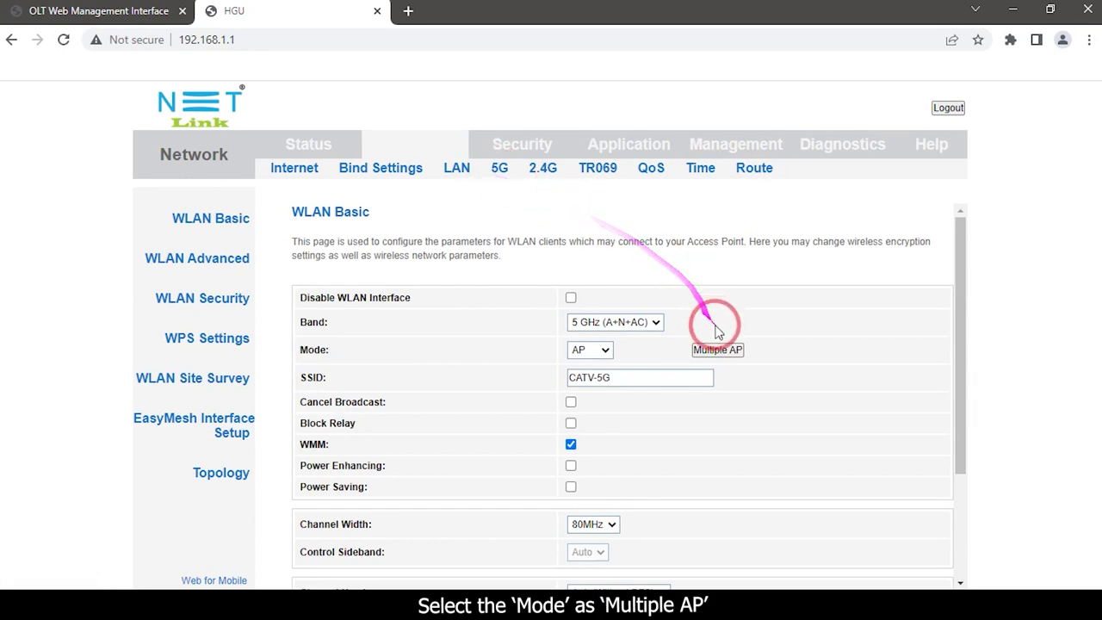
left_click(721, 350)
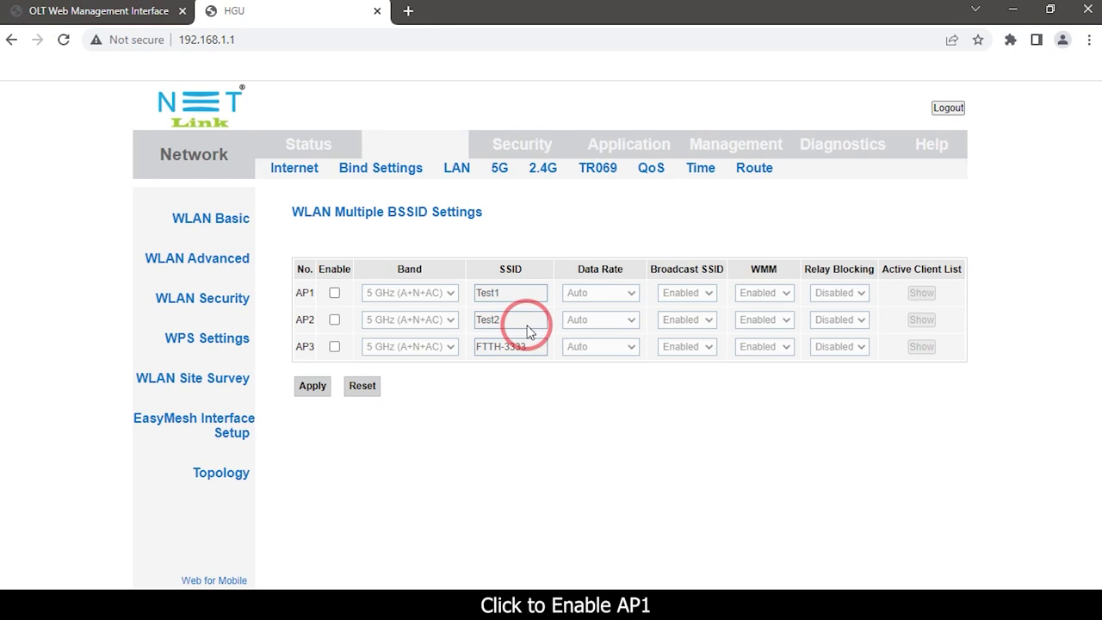
Step: Enable AP1 with SSID OLTACCESS and apply the 5 GHz multiple-SSID settings
left_click(333, 293)
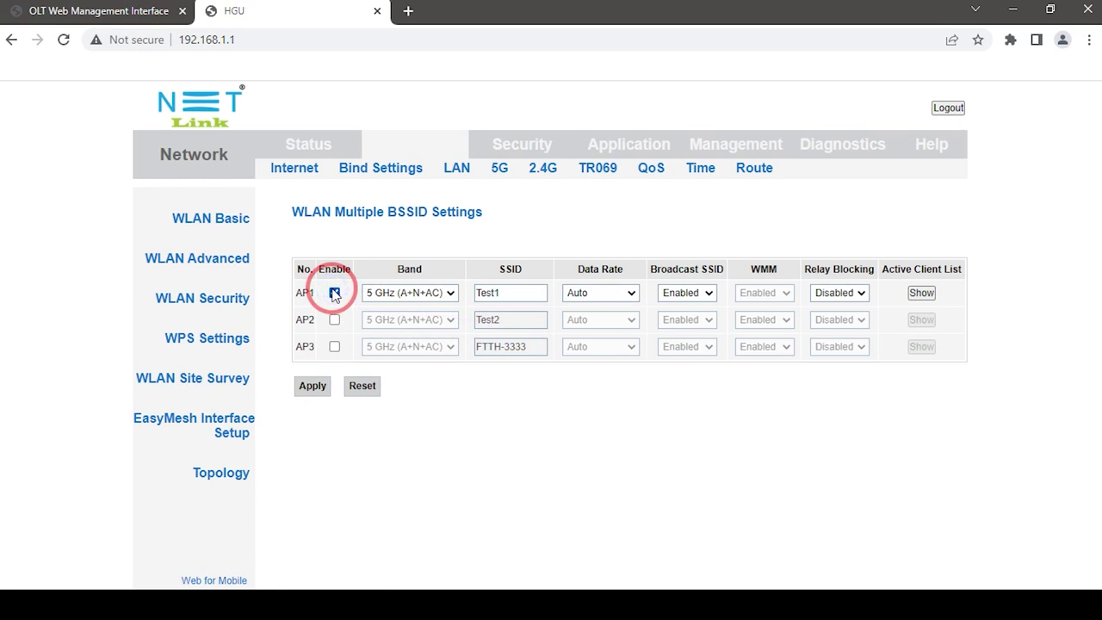
double_click(475, 294)
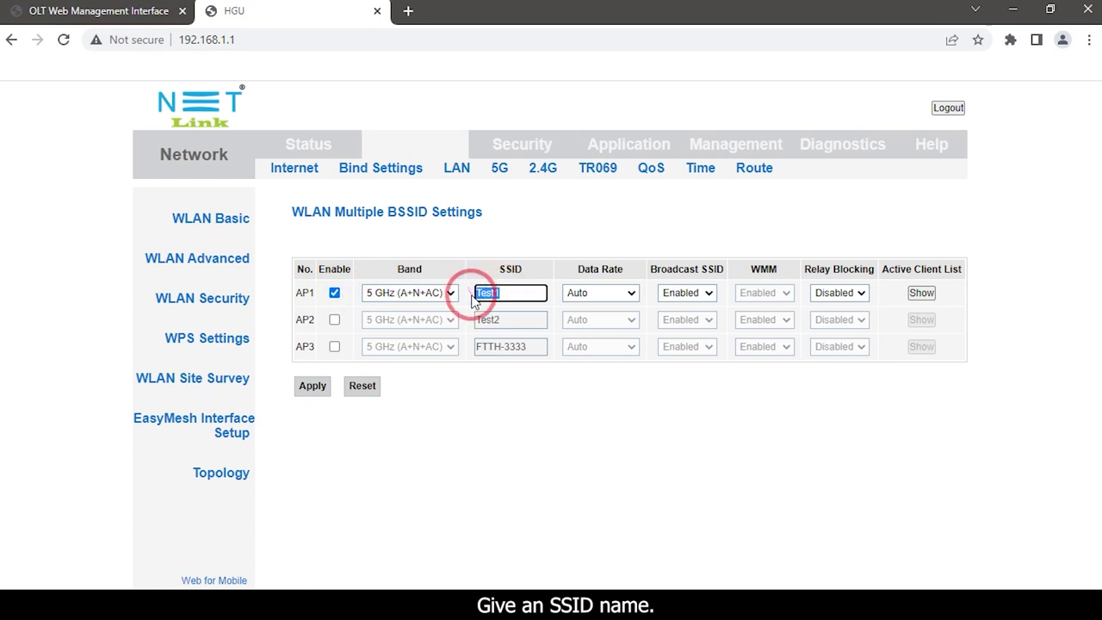
key("BackSpace")
type("OLTAc")
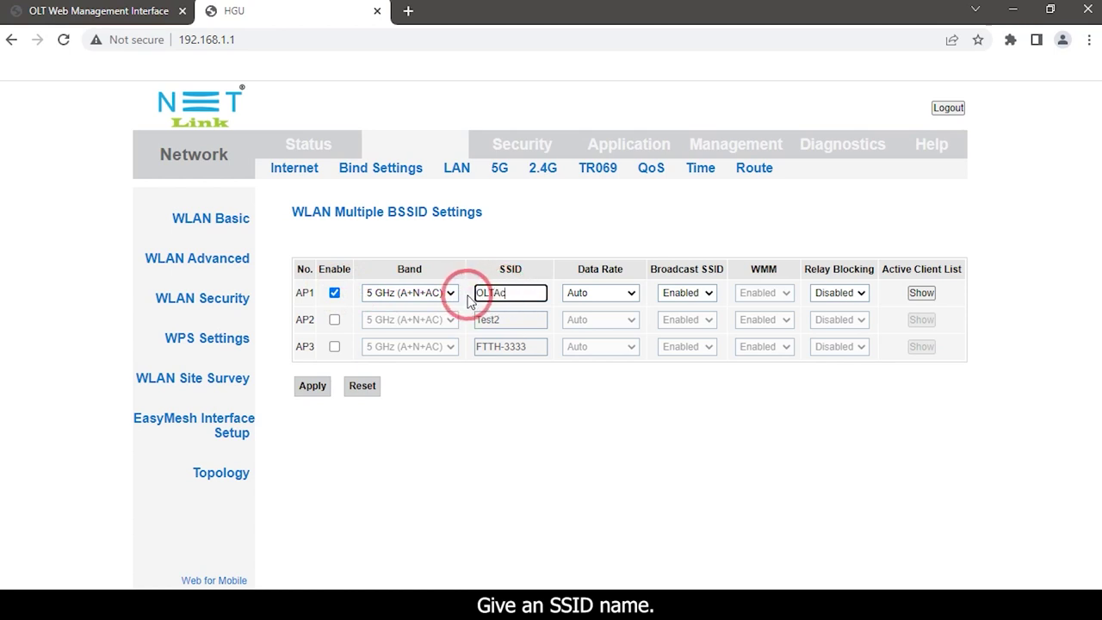
key("BackSpace")
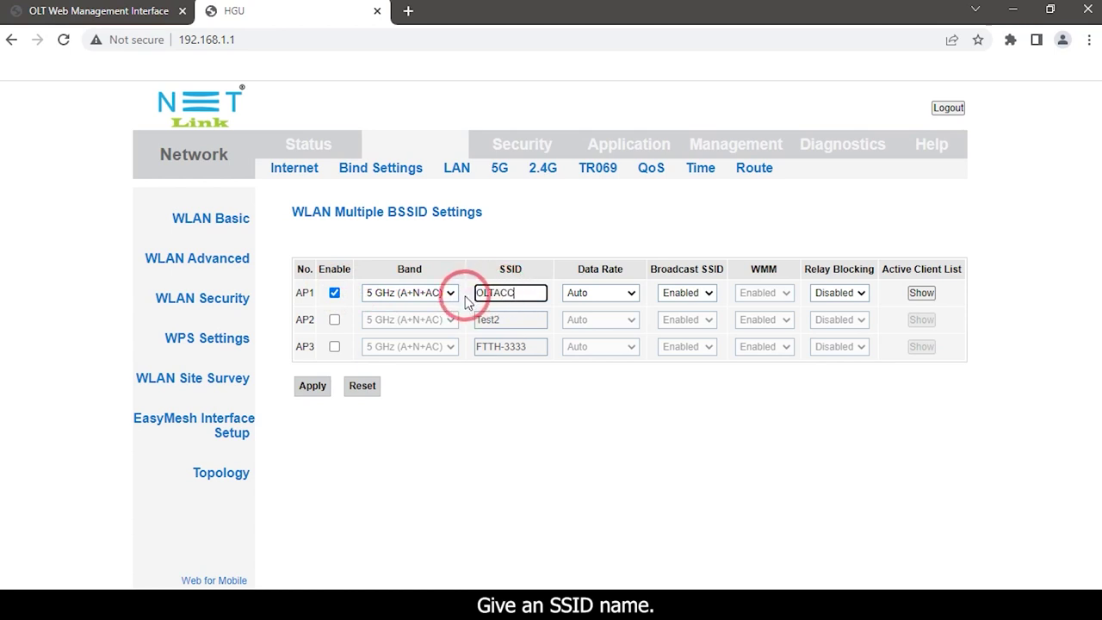
left_click(313, 386)
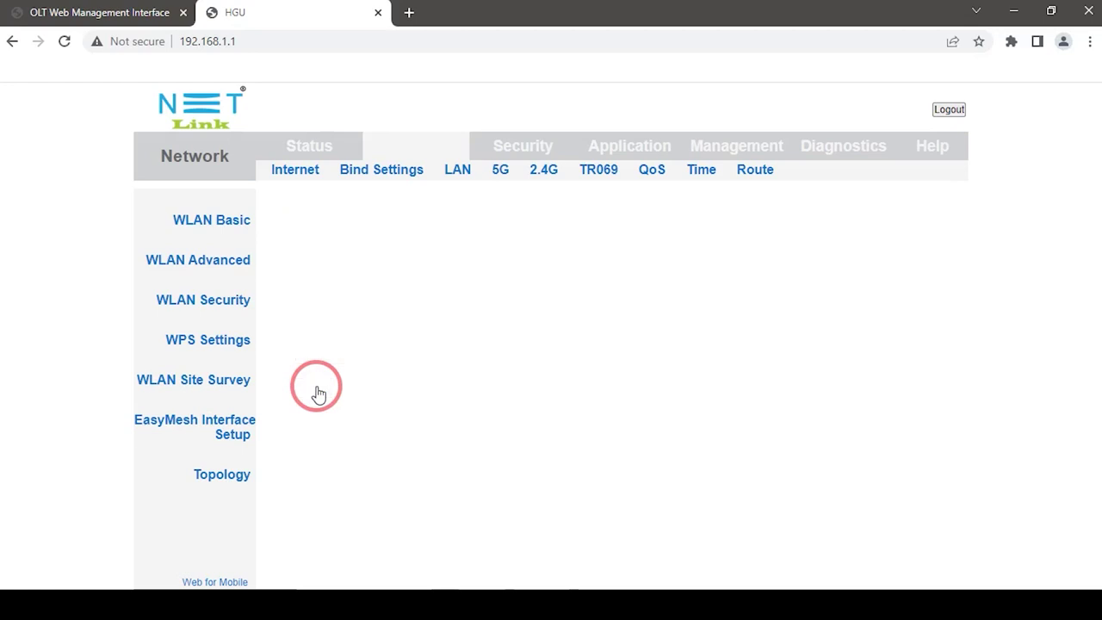
left_click(353, 253)
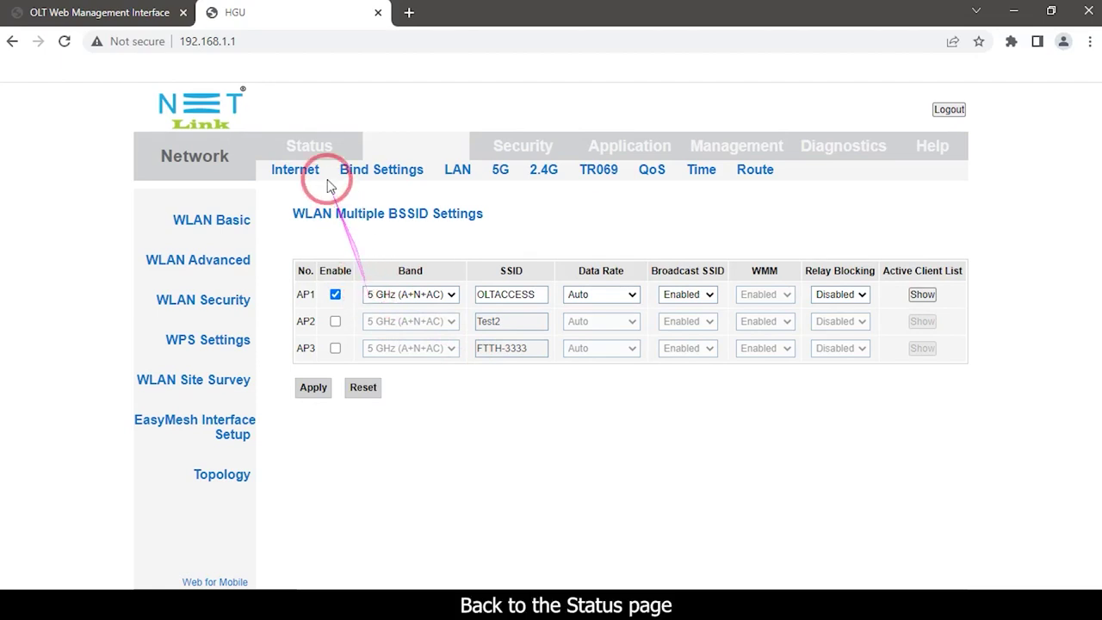
Step: Under Network > Internet, delete the default PPPoE route WAN connection
left_click(315, 145)
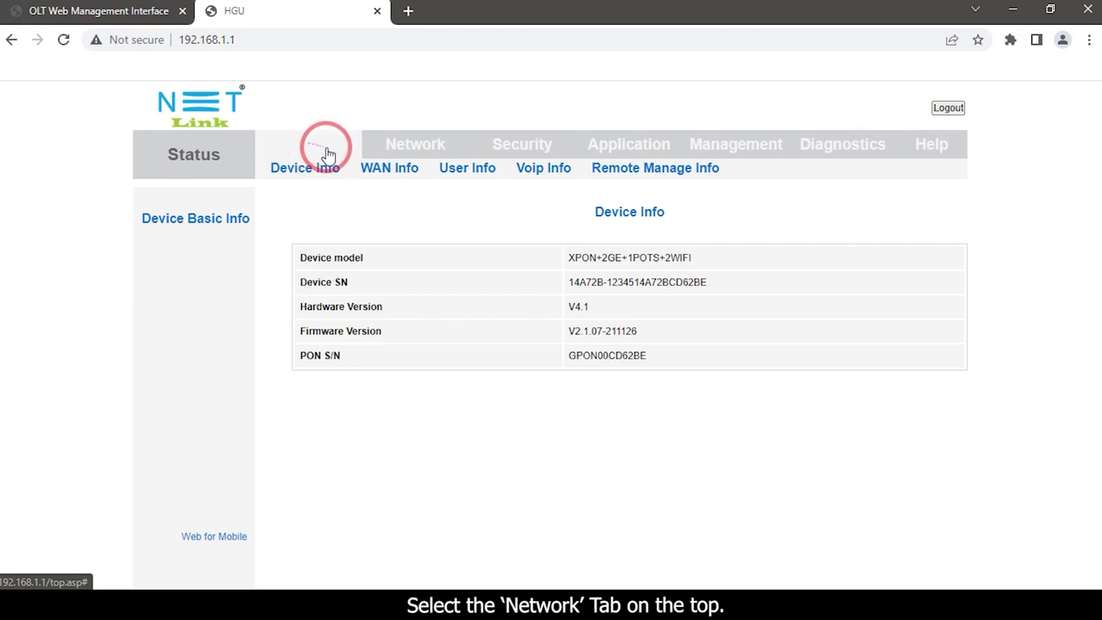
left_click(423, 146)
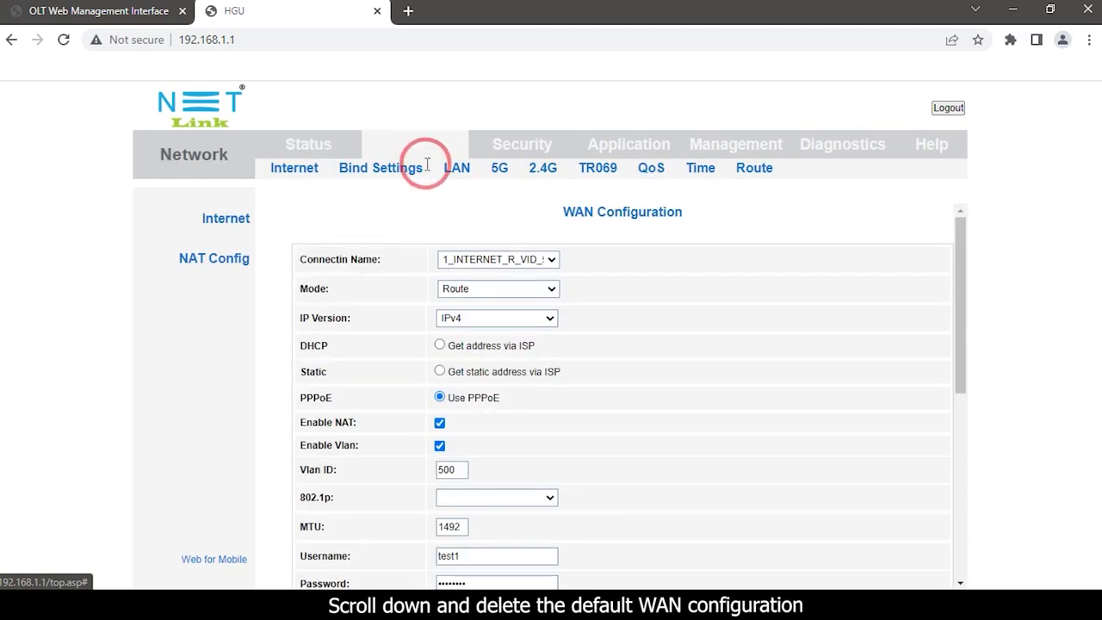
scroll(450, 253, "down", 5)
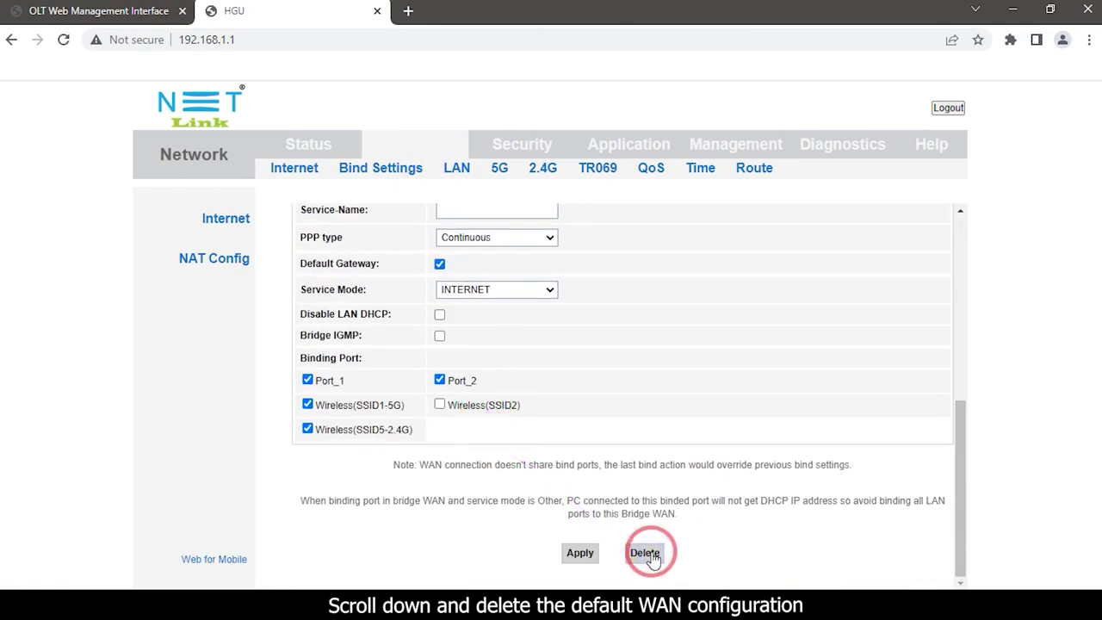
left_click(647, 553)
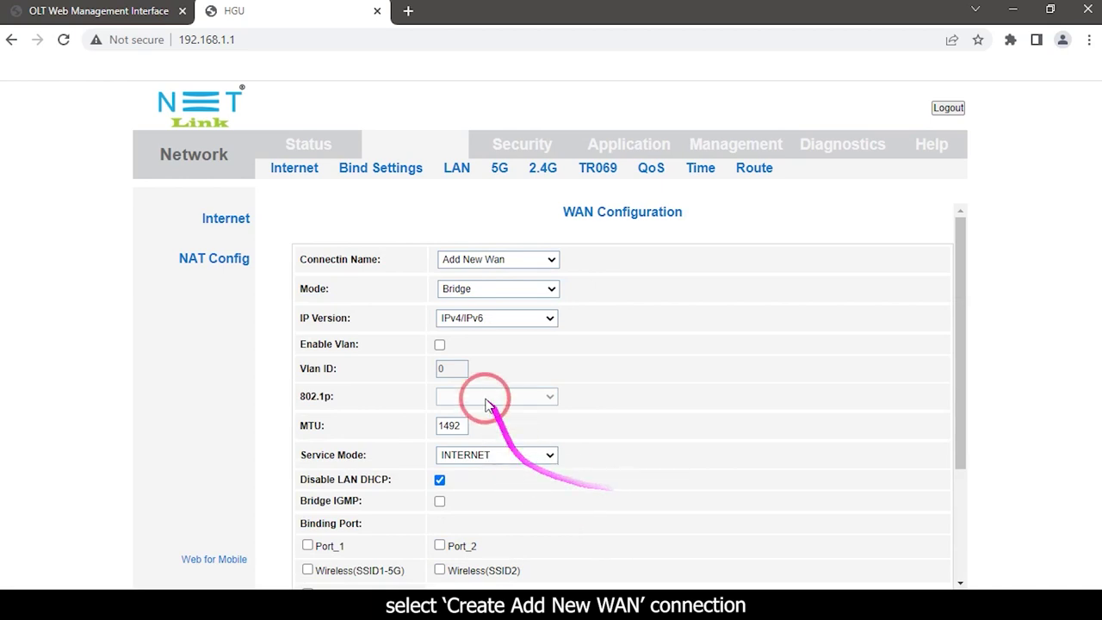
Step: Add a new WAN connection set to Route mode and IPv4
left_click(482, 261)
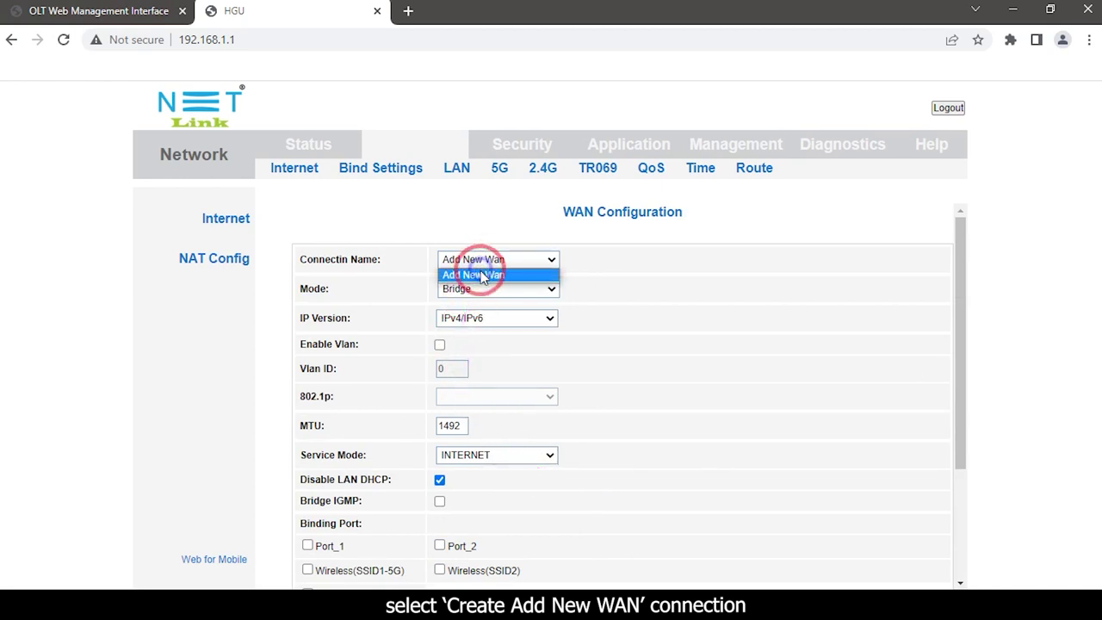
left_click(481, 272)
left_click(471, 290)
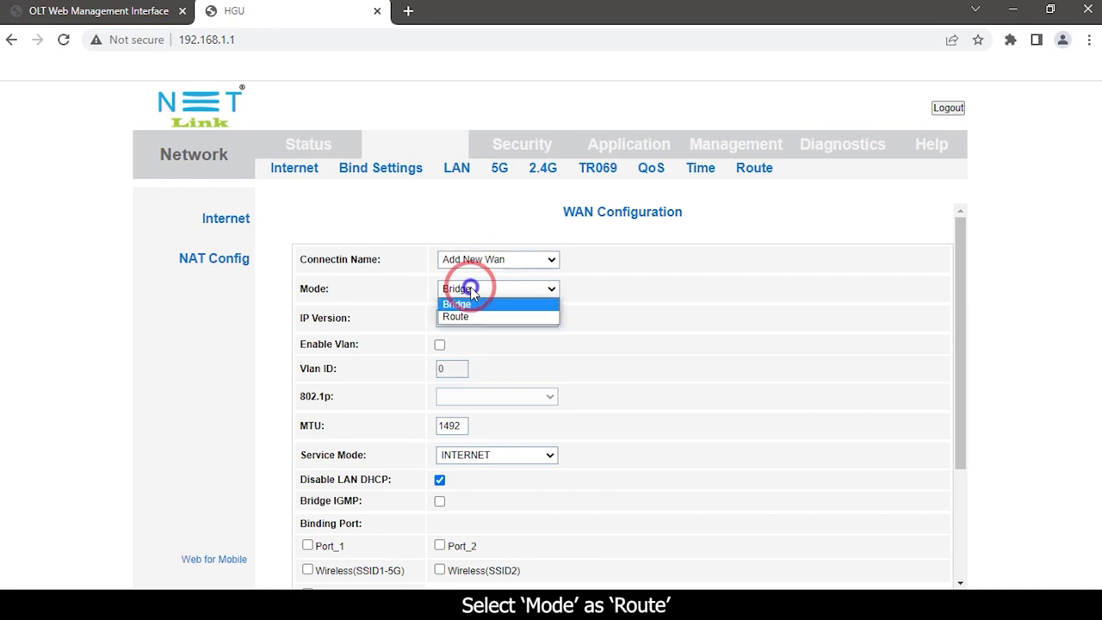
left_click(472, 319)
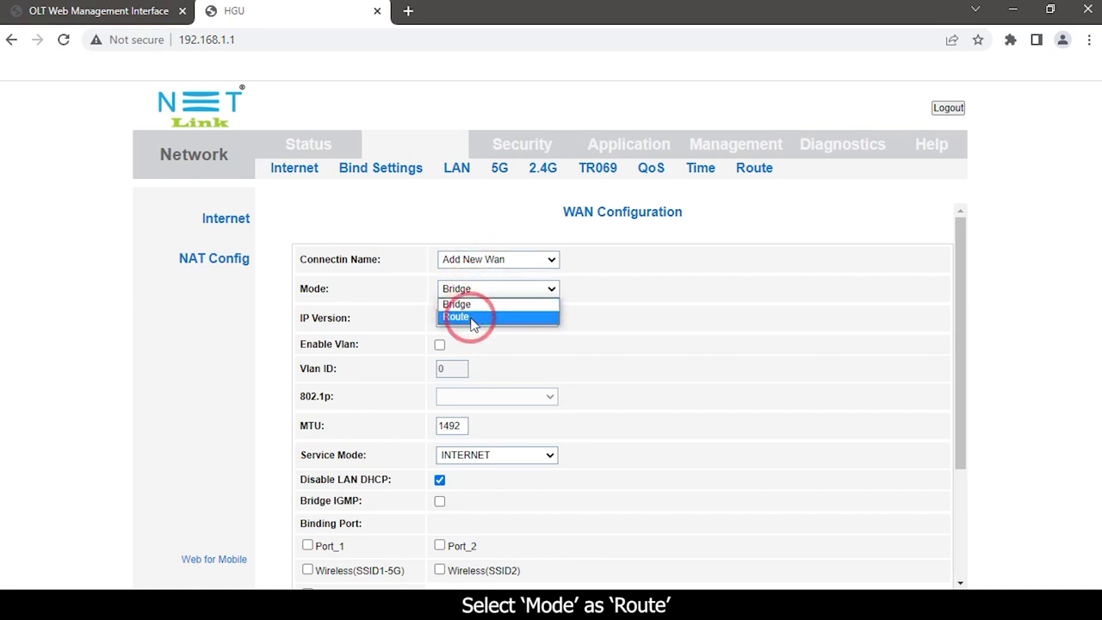
left_click(472, 318)
left_click(470, 318)
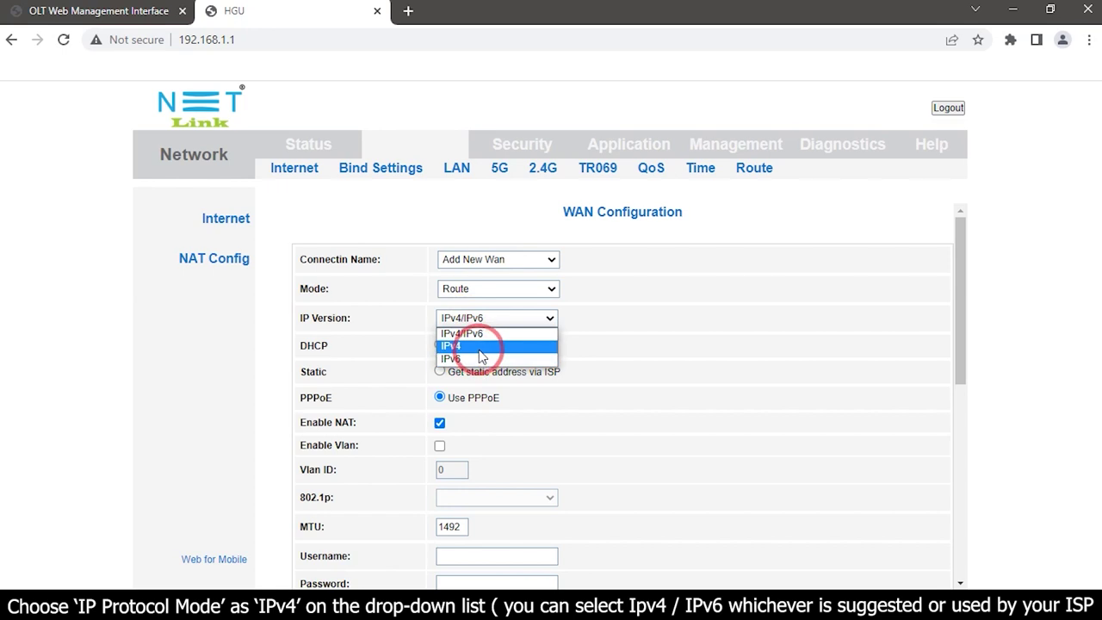
left_click(478, 346)
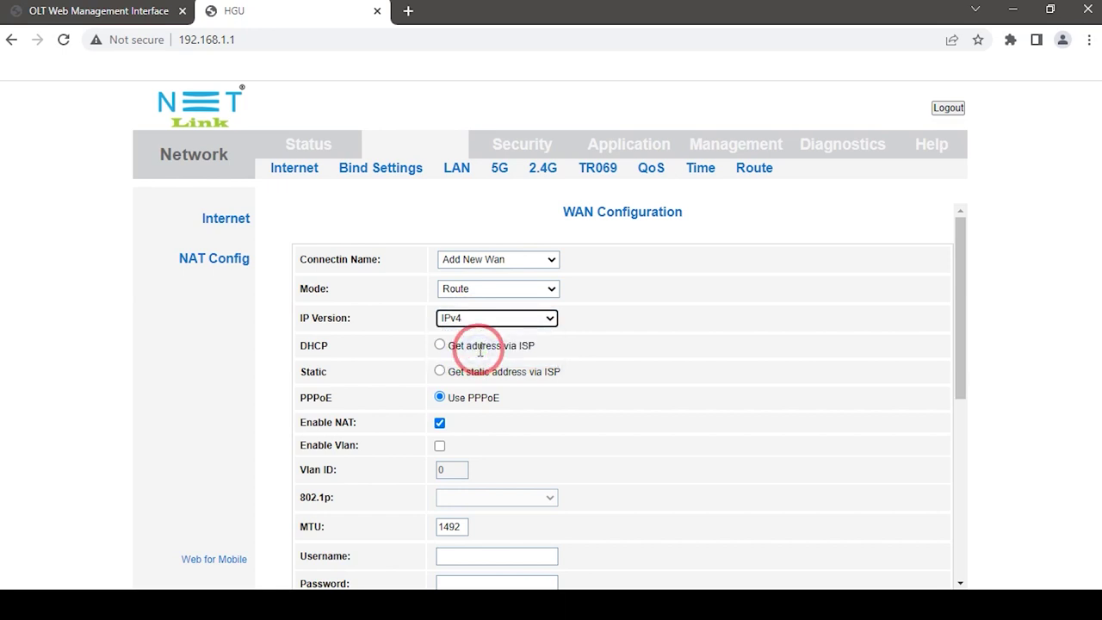
Step: Keep PPPoE and NAT enabled and turn on VLAN tagging for the new WAN
left_click(465, 398)
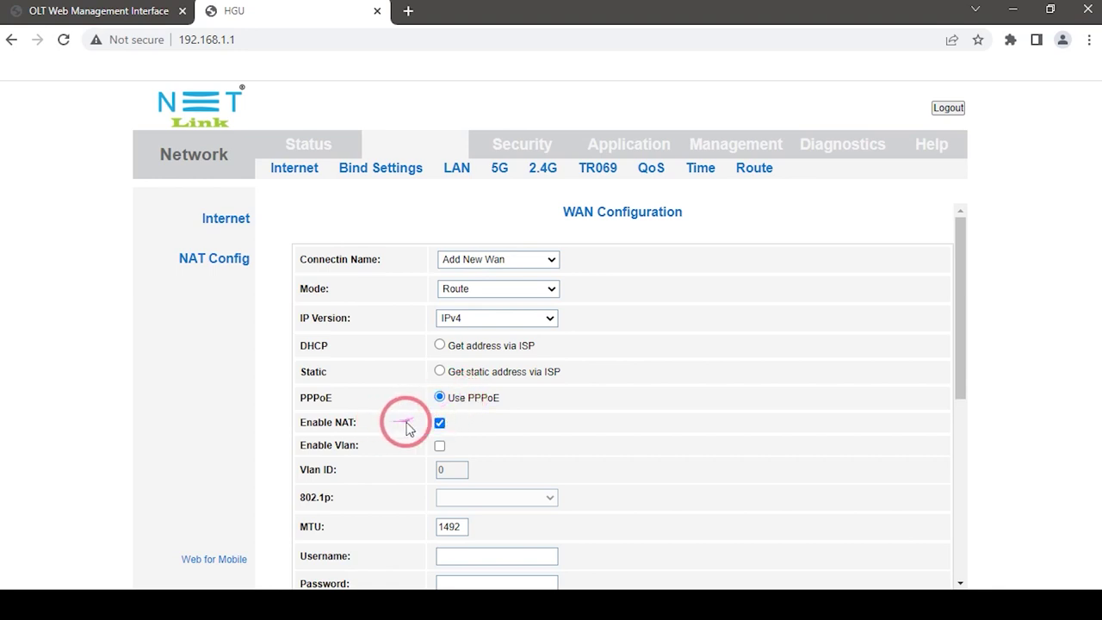
left_click(438, 422)
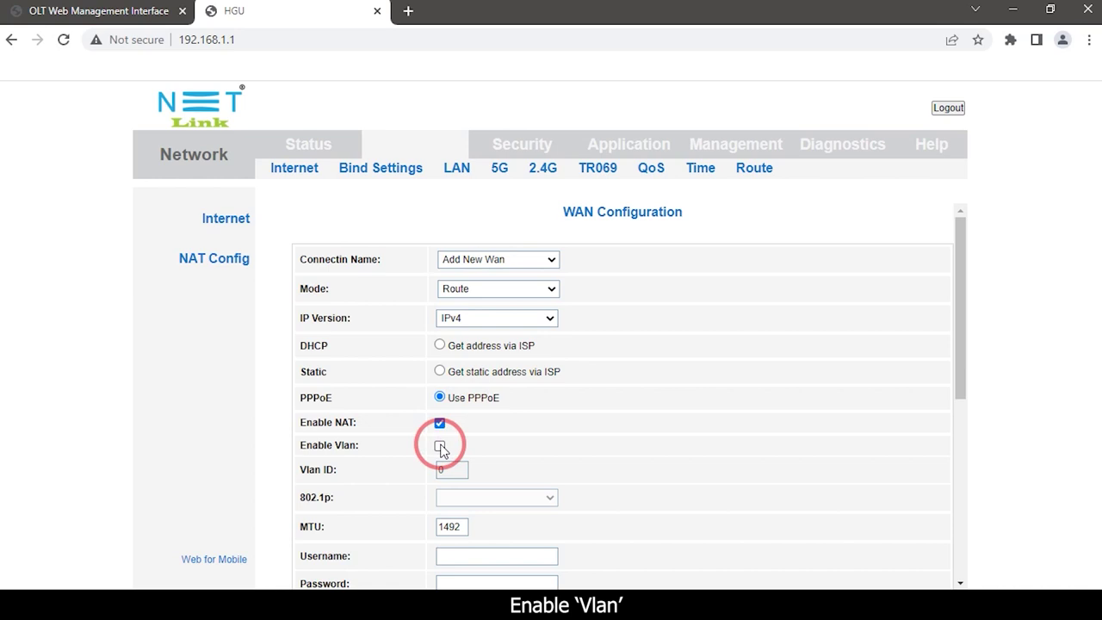
left_click(439, 447)
scroll(467, 430, "down", 2)
Step: Enter the VLAN ID and PPPoE username and password, keeping service mode INTERNET
left_click(452, 307)
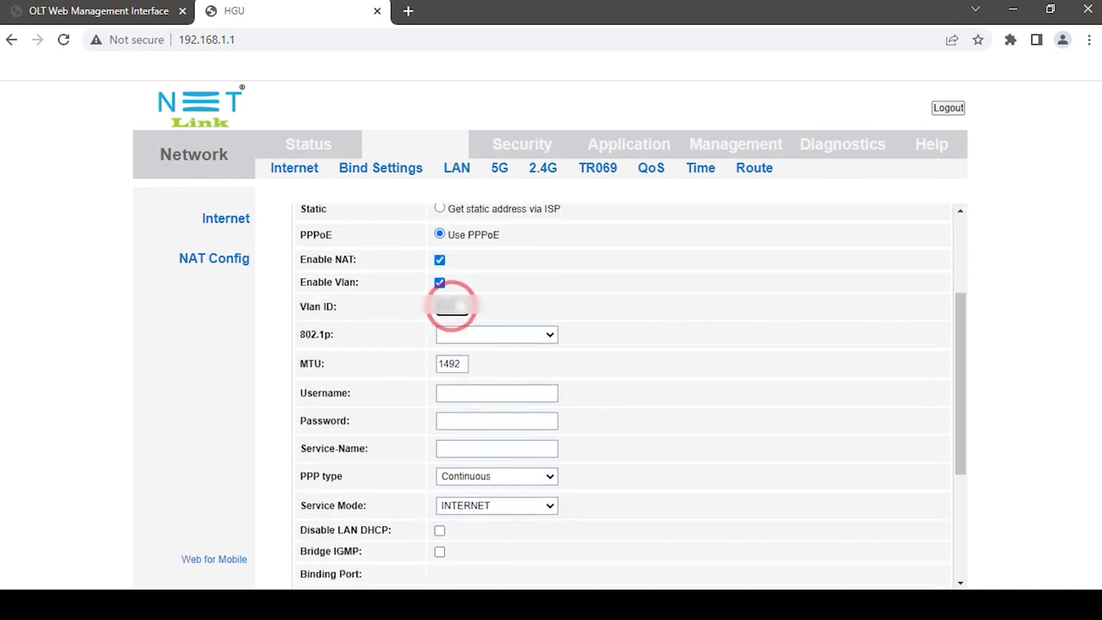
left_click(444, 392)
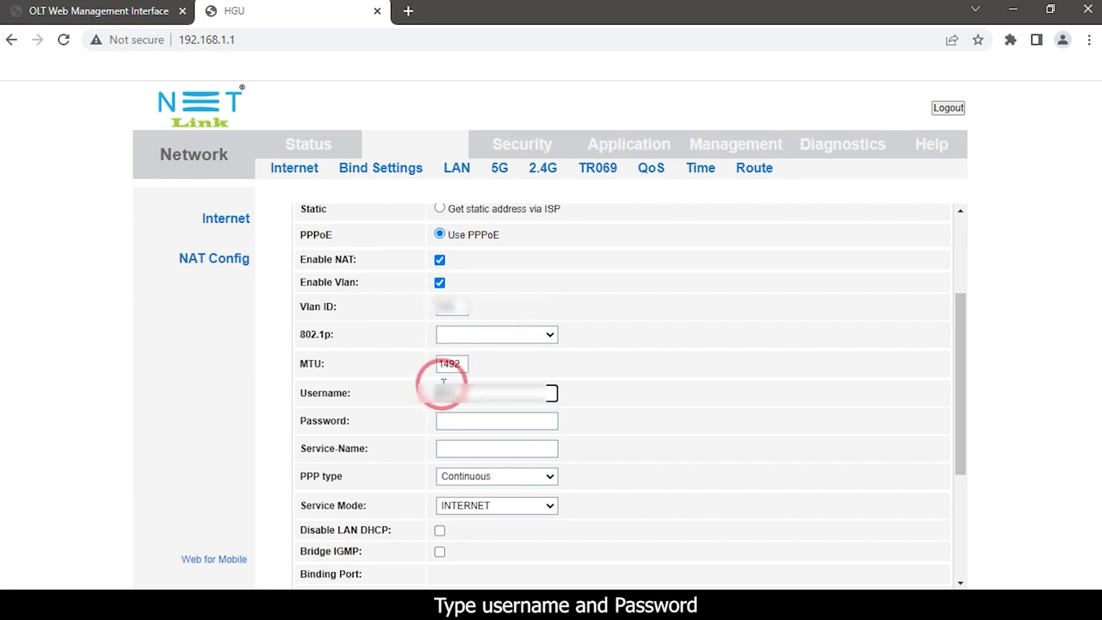
left_click(444, 420)
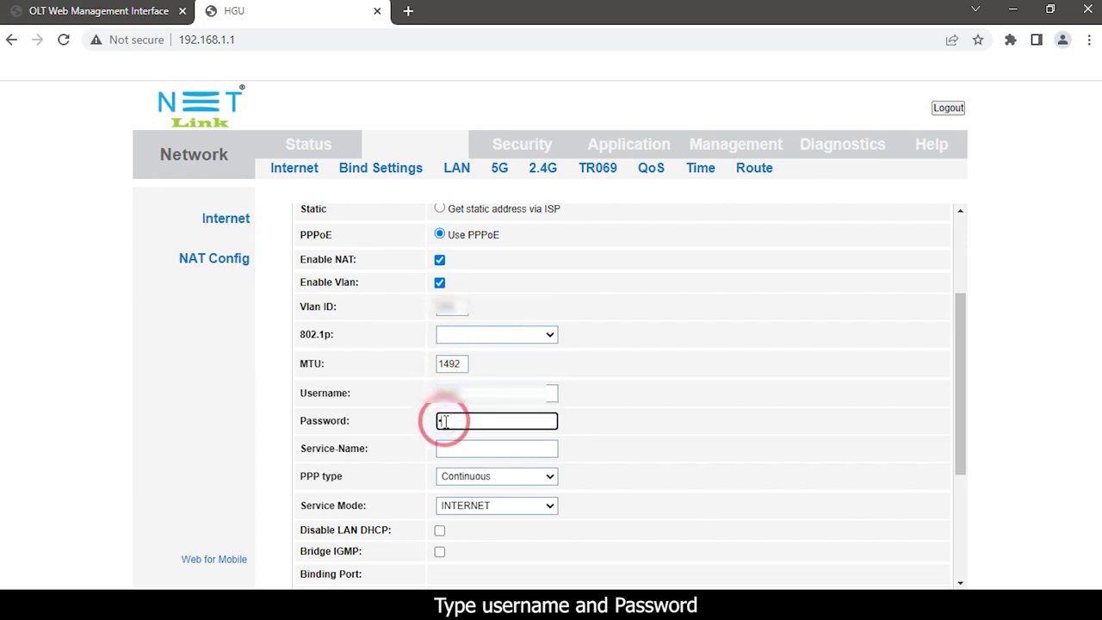
type("•••••••")
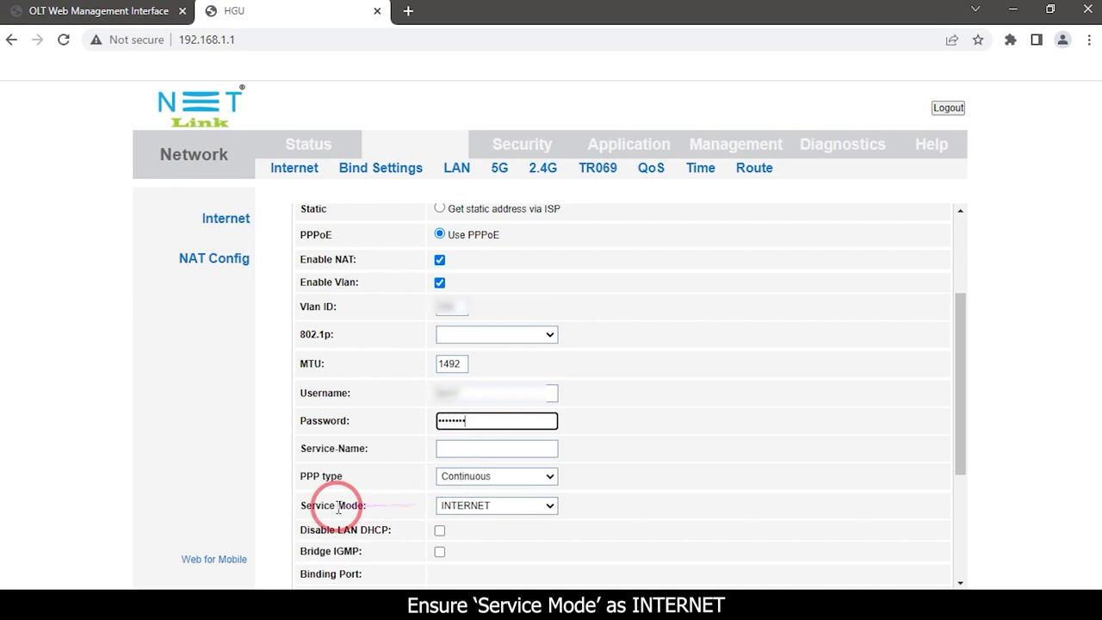
left_click(469, 507)
left_click(471, 513)
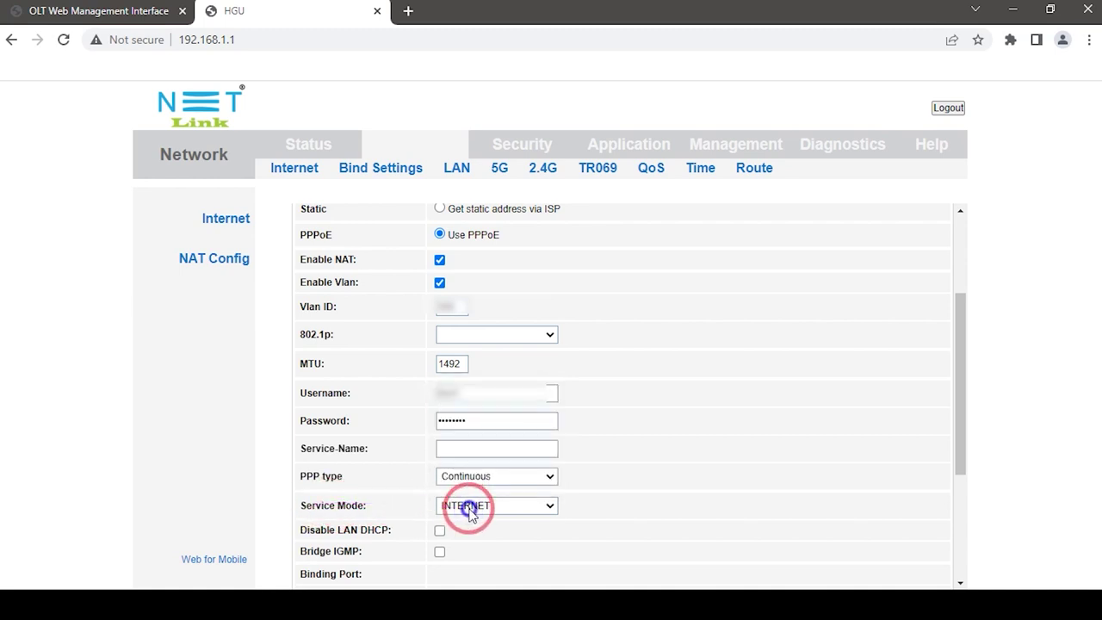
Step: Bind Port_1, Port_2, SSID1-5G and SSID5-2.4G to the WAN and apply it
scroll(471, 513, "down", 1)
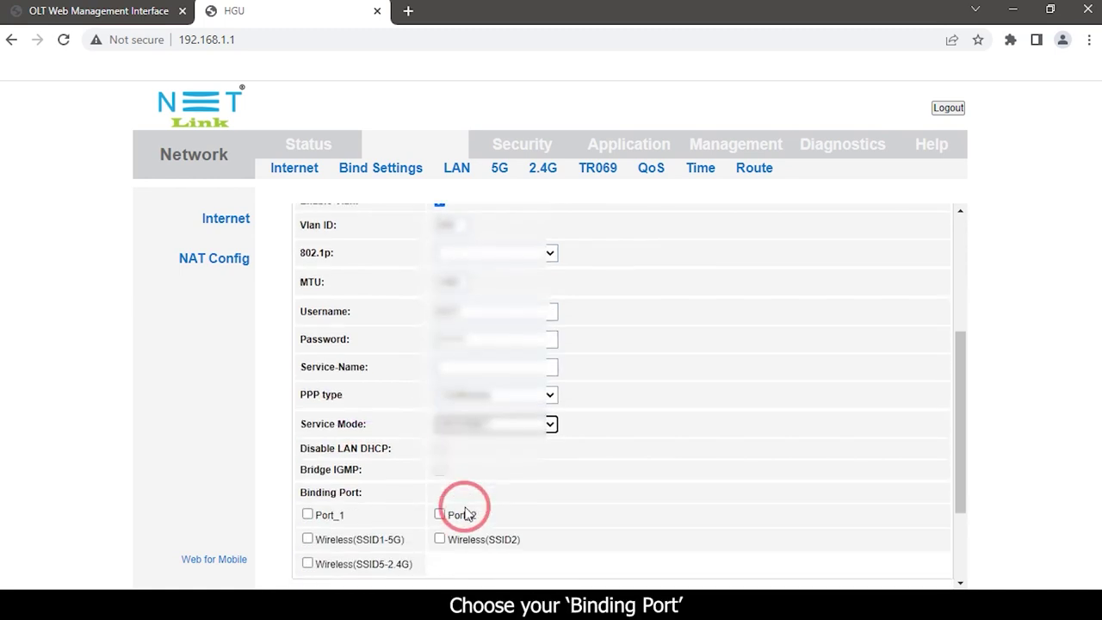
left_click(307, 514)
left_click(440, 514)
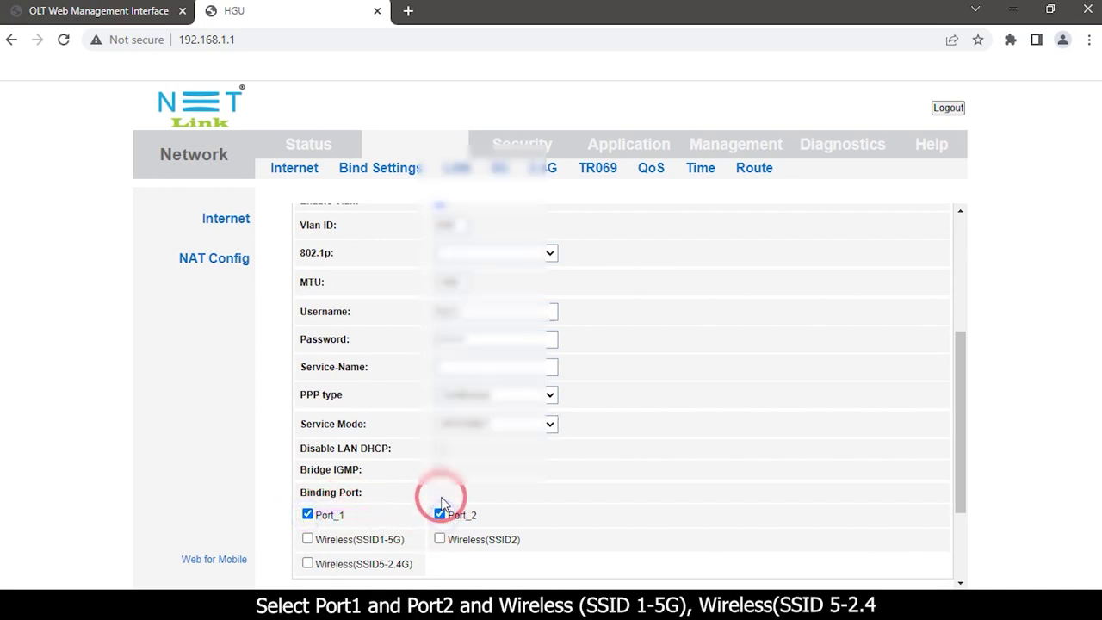
scroll(347, 462, "down", 2)
left_click(307, 404)
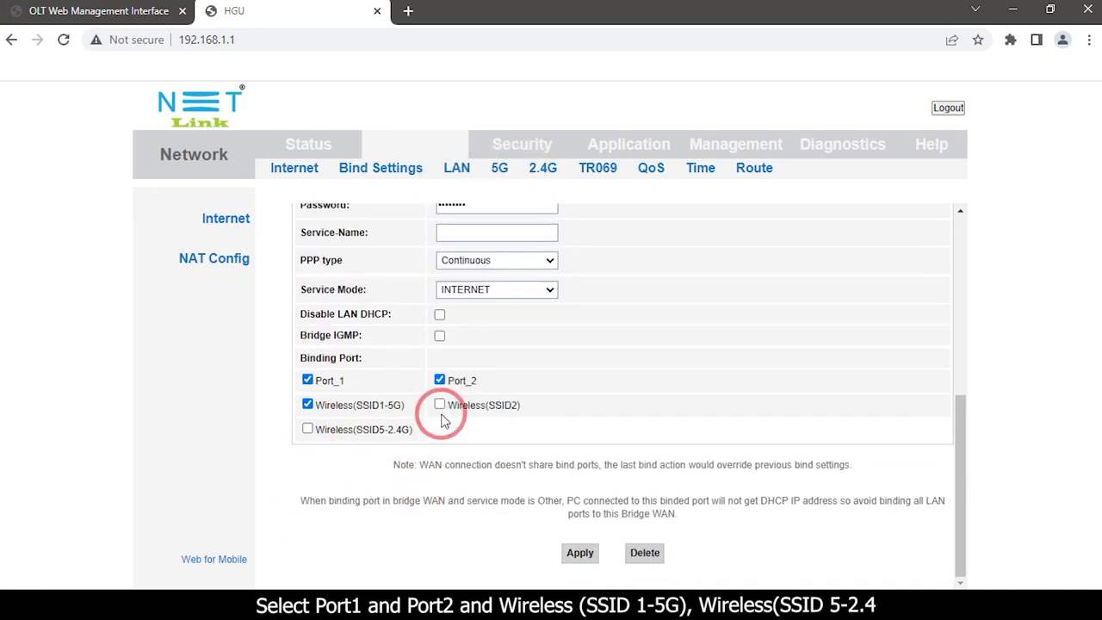
left_click(307, 428)
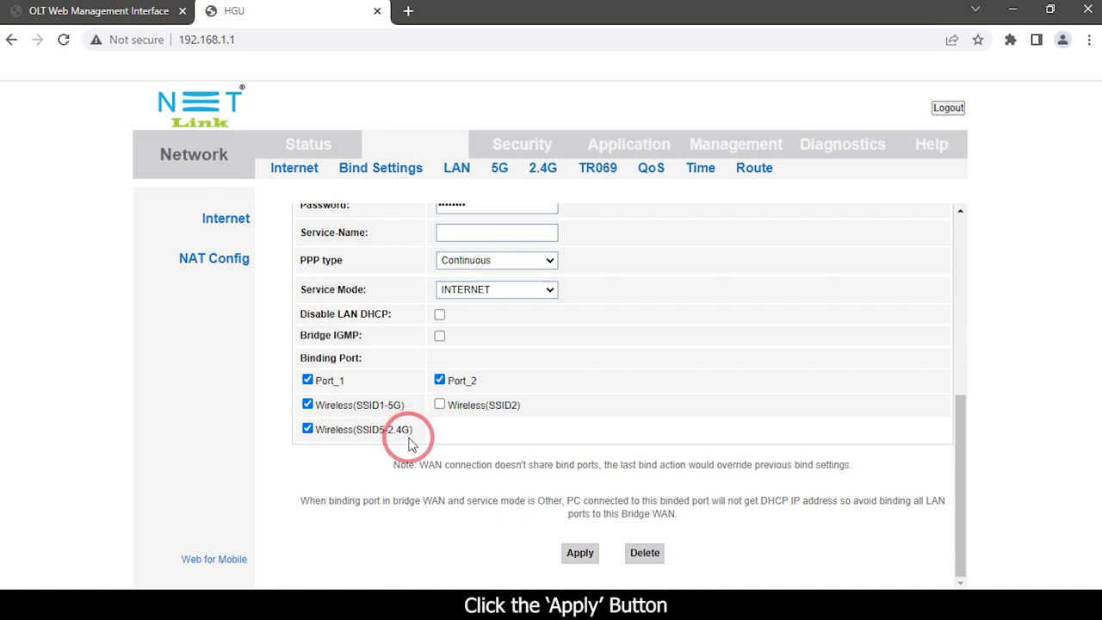
left_click(589, 558)
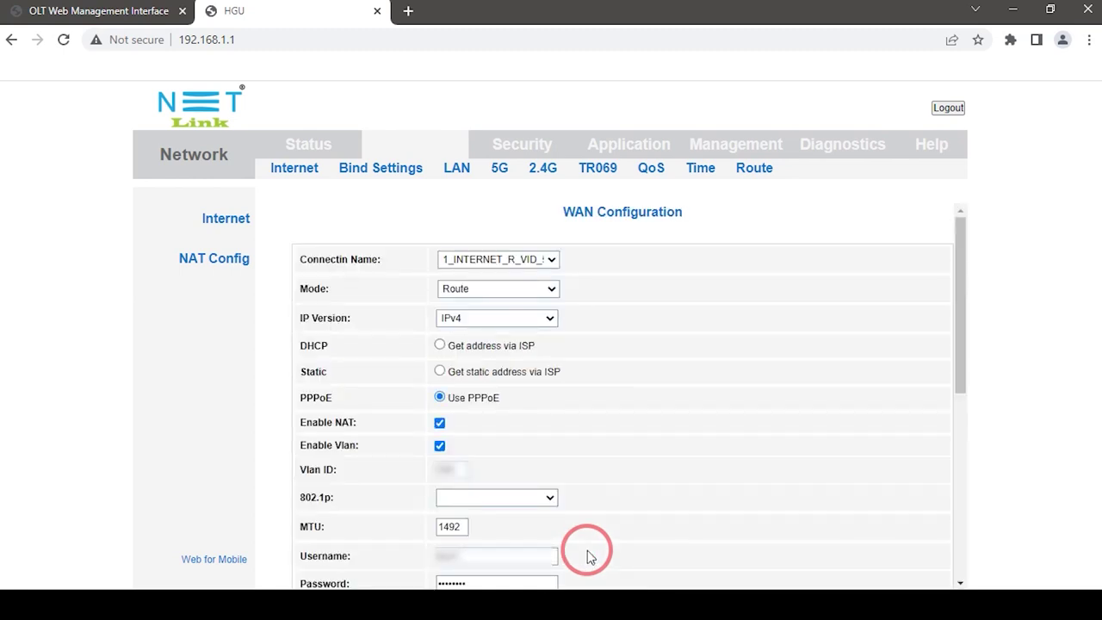
left_click(297, 143)
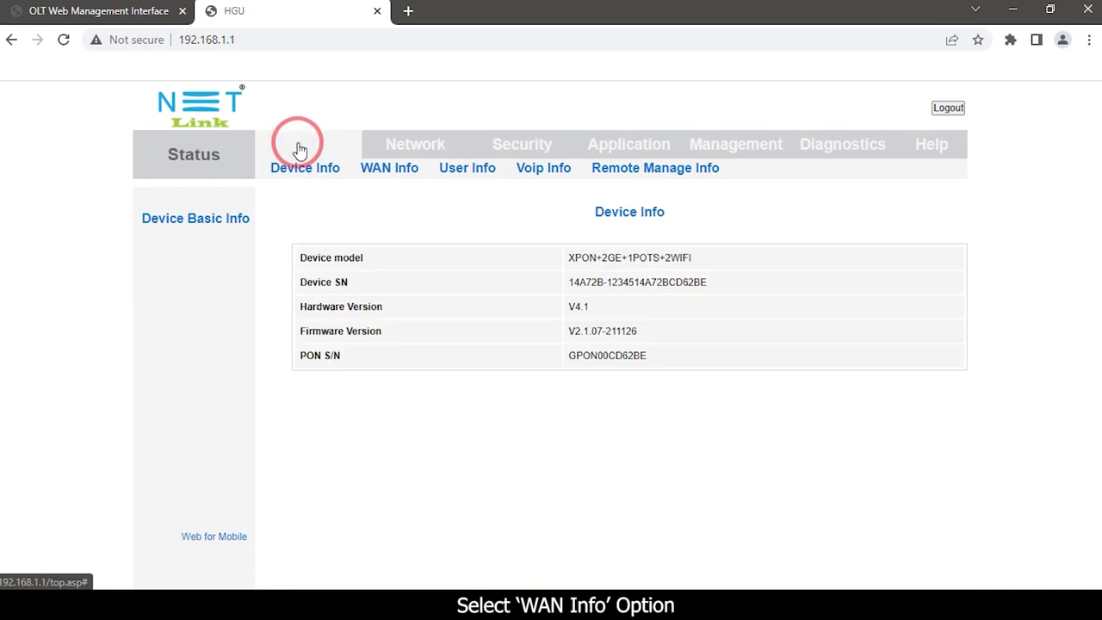
left_click(392, 172)
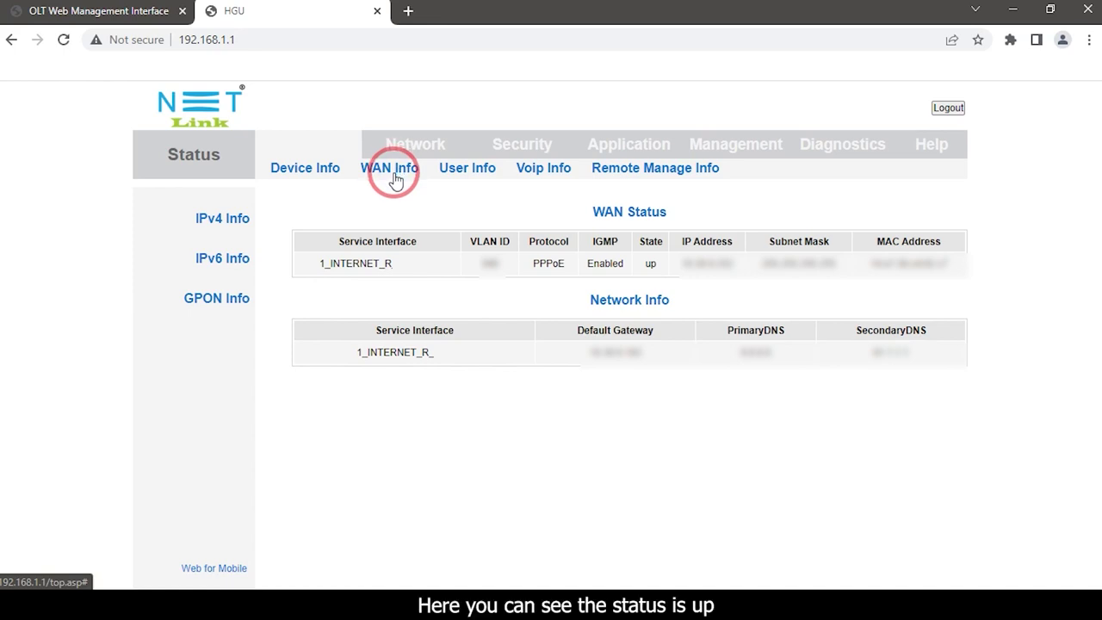
double_click(650, 265)
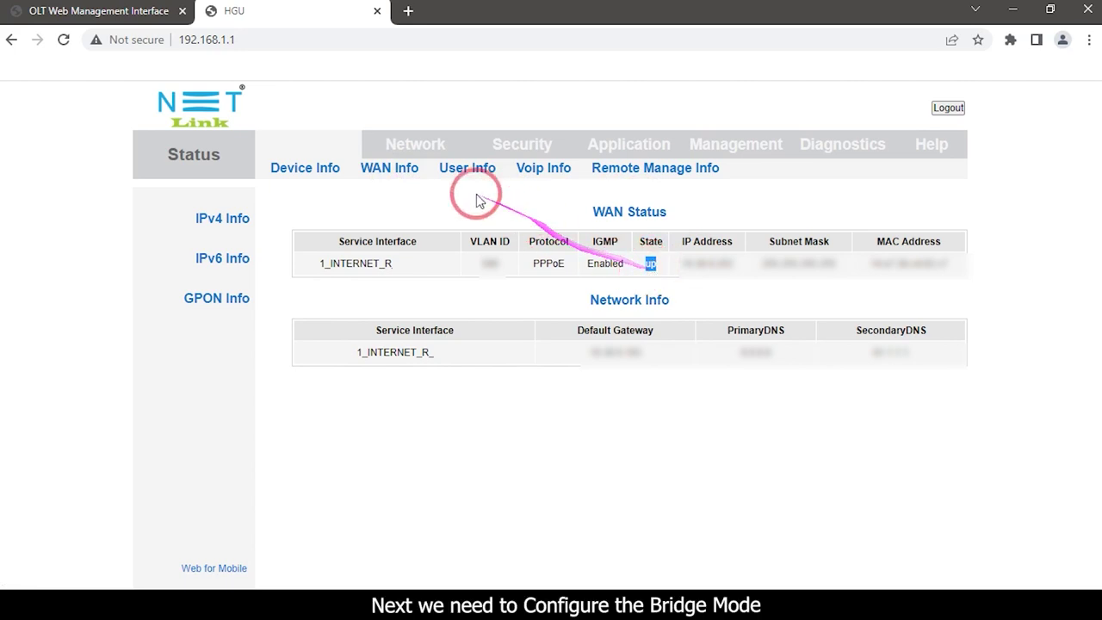
left_click(416, 148)
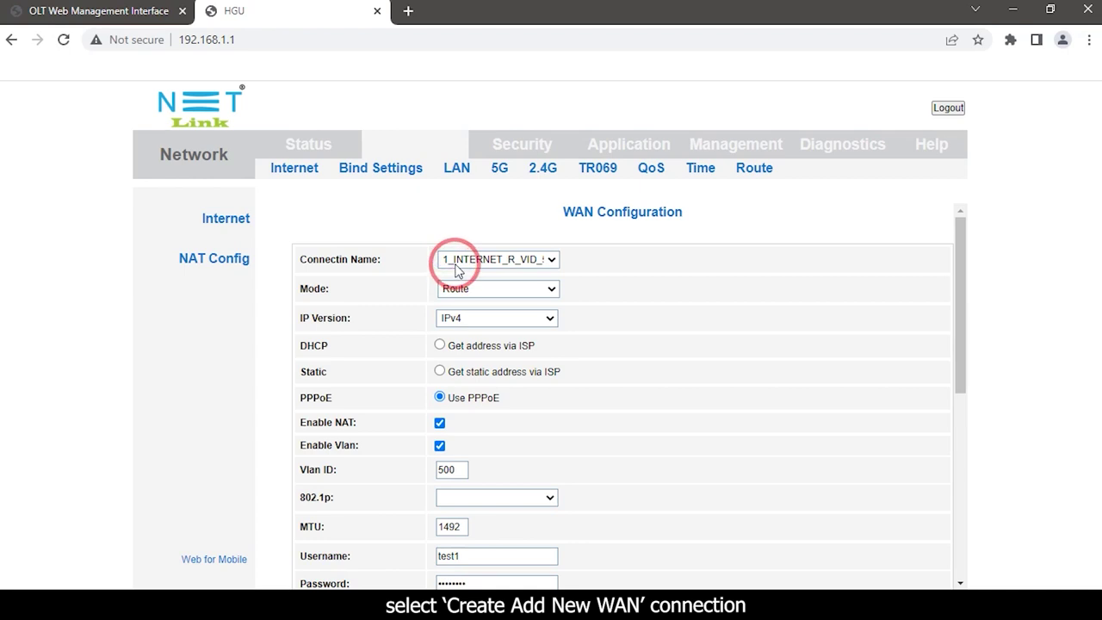
Step: Add a new WAN connection in Bridge mode with IP version IPv4
left_click(456, 268)
left_click(459, 273)
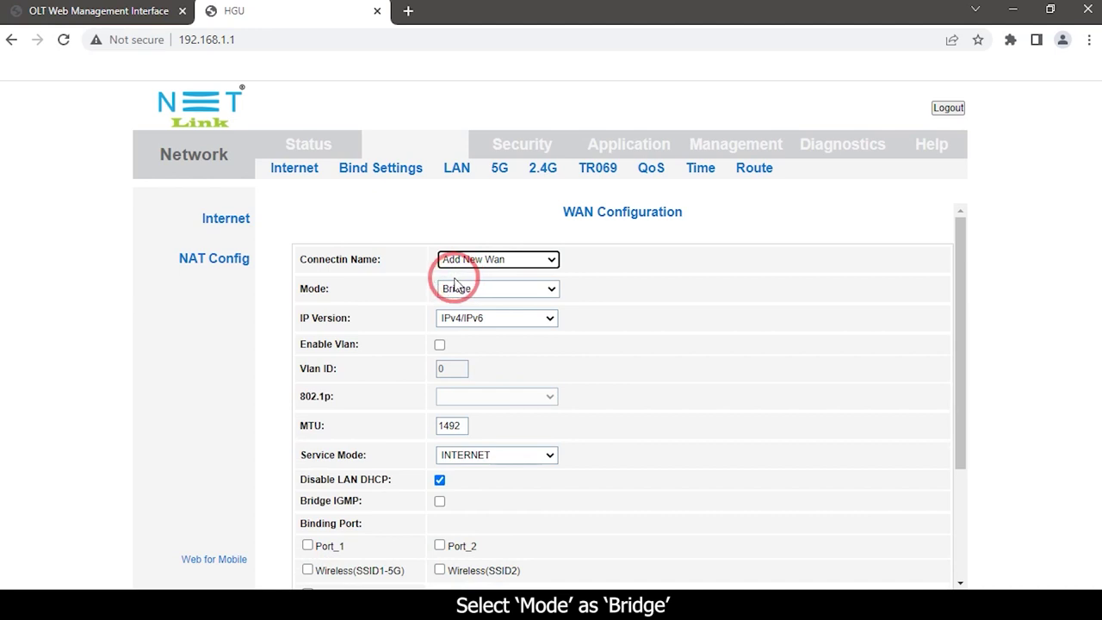
left_click(457, 289)
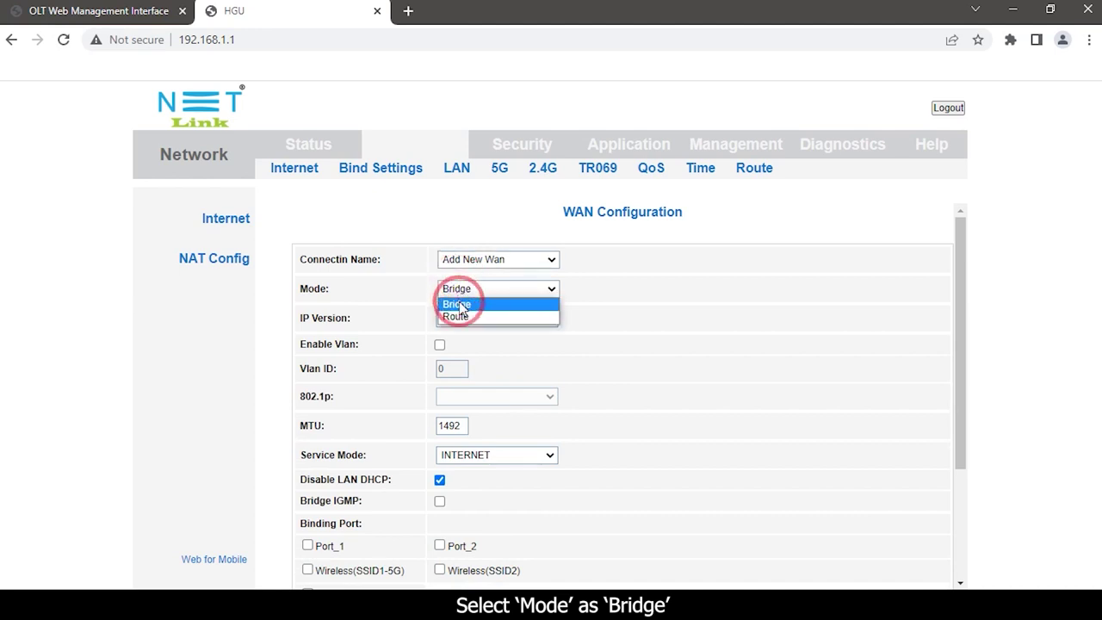
left_click(459, 303)
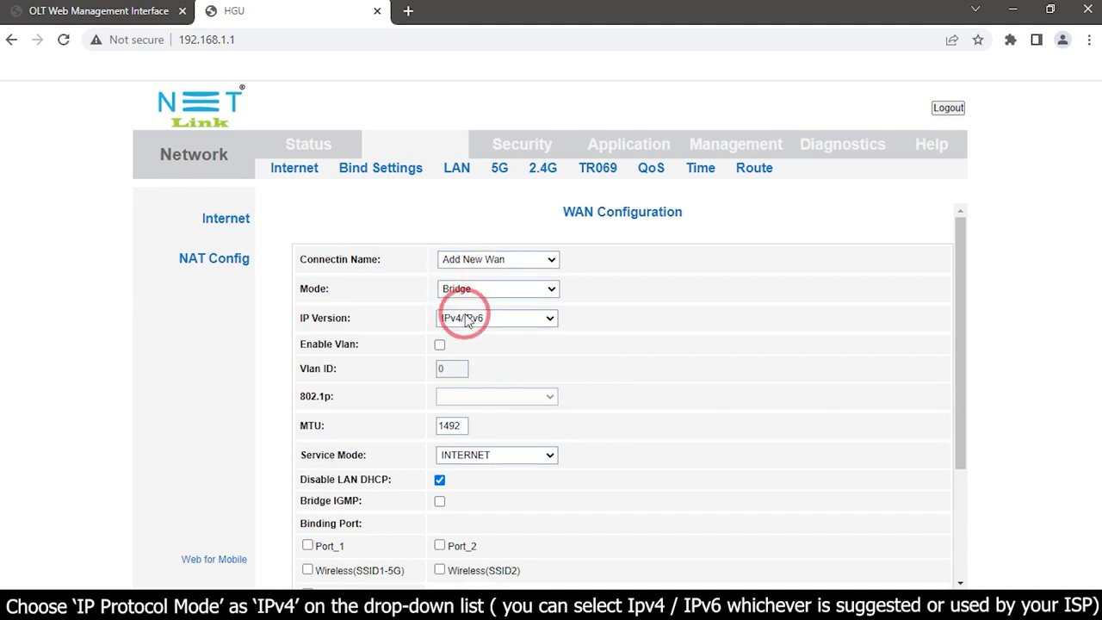
left_click(465, 318)
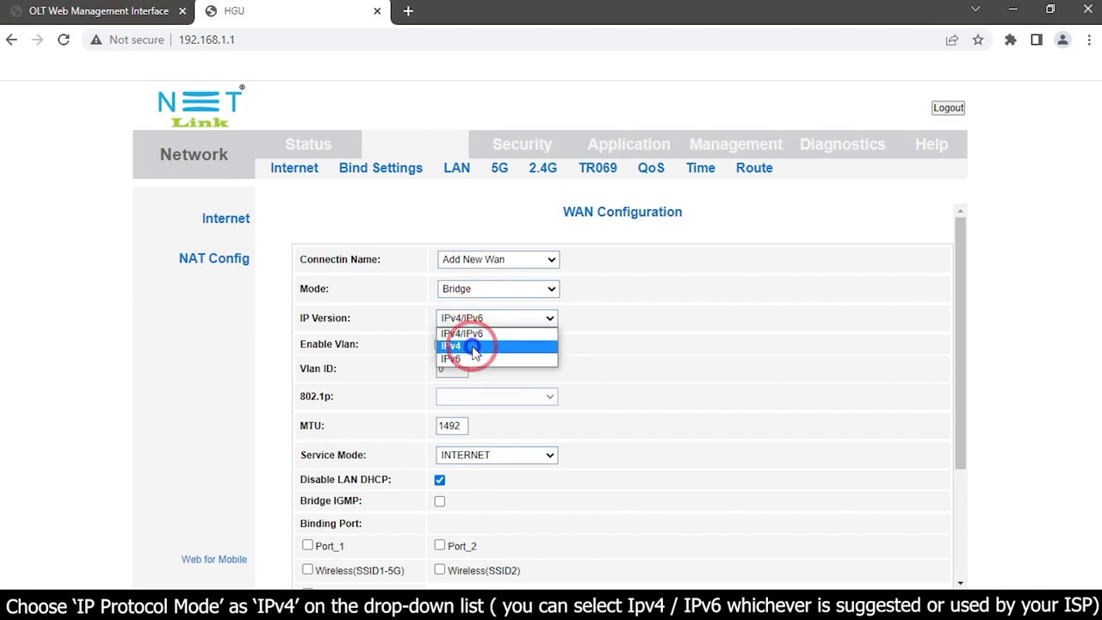
left_click(469, 345)
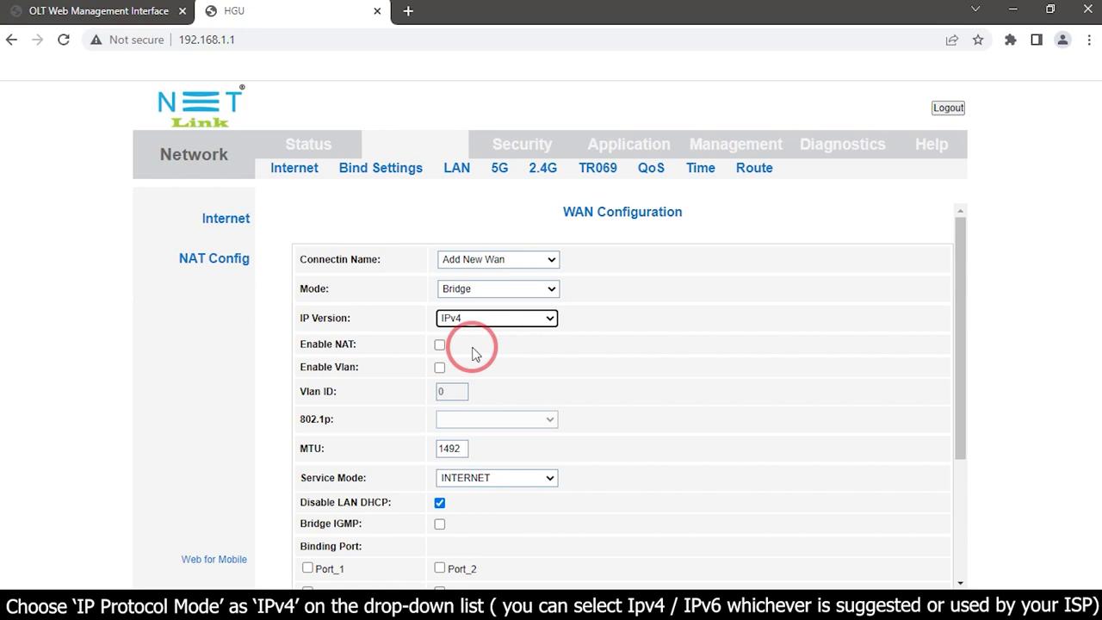
left_click(522, 317)
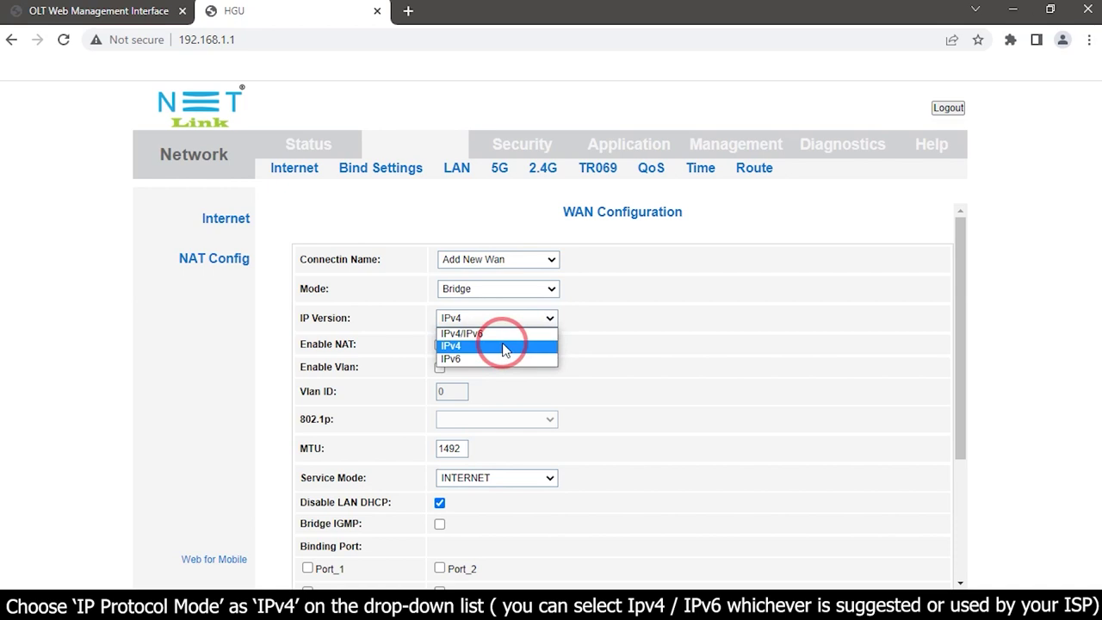
left_click(419, 370)
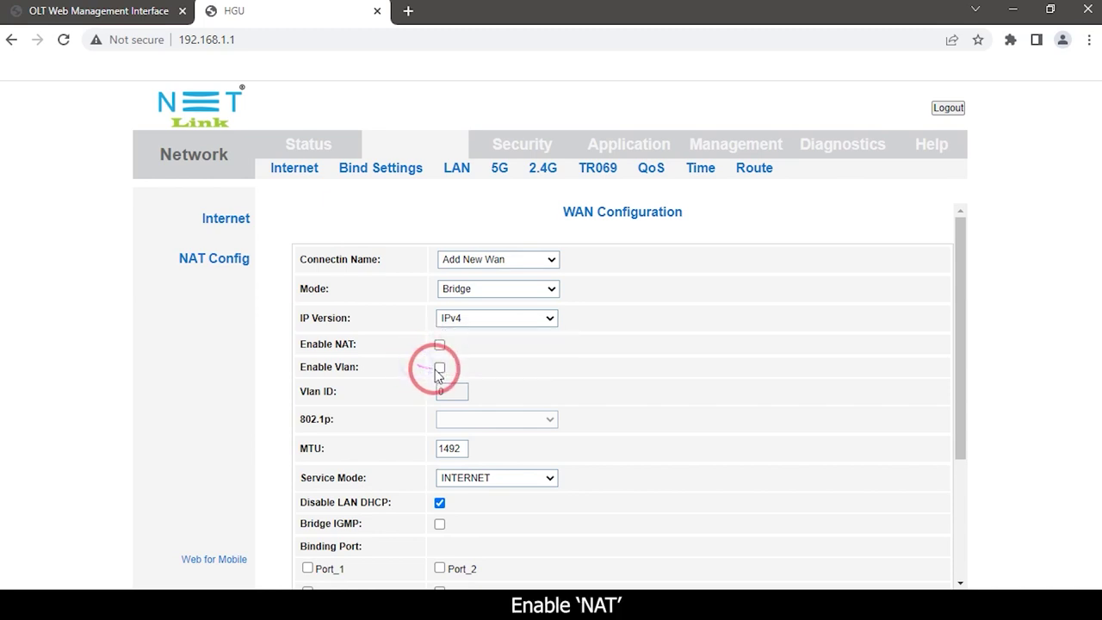
Step: Enable NAT and VLAN tagging and enter the VLAN ID
left_click(439, 345)
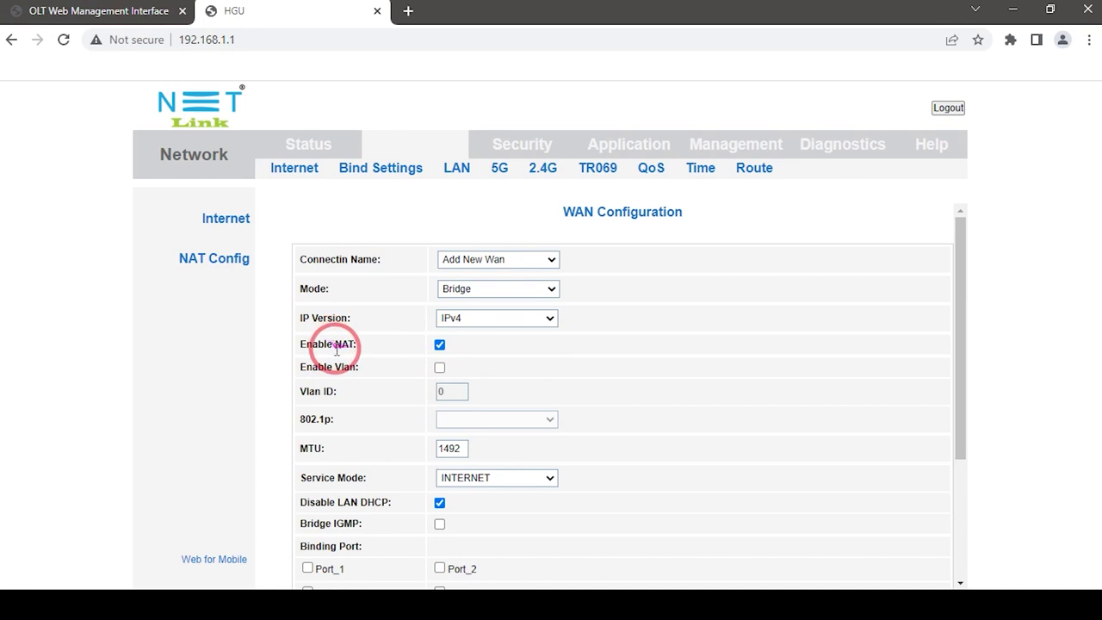
left_click(439, 368)
left_click(448, 392)
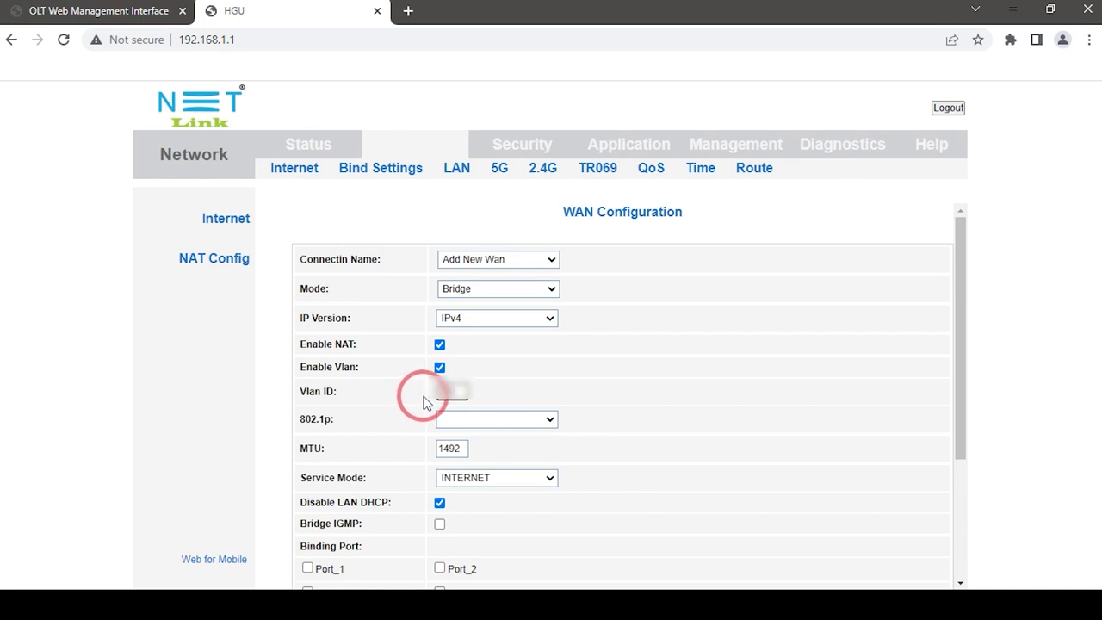
left_click(462, 452)
Step: Save the bridge WAN with INTERNET service mode, LAN DHCP enabled, and Wireless(SSID2) bound
scroll(469, 448, "down", 1)
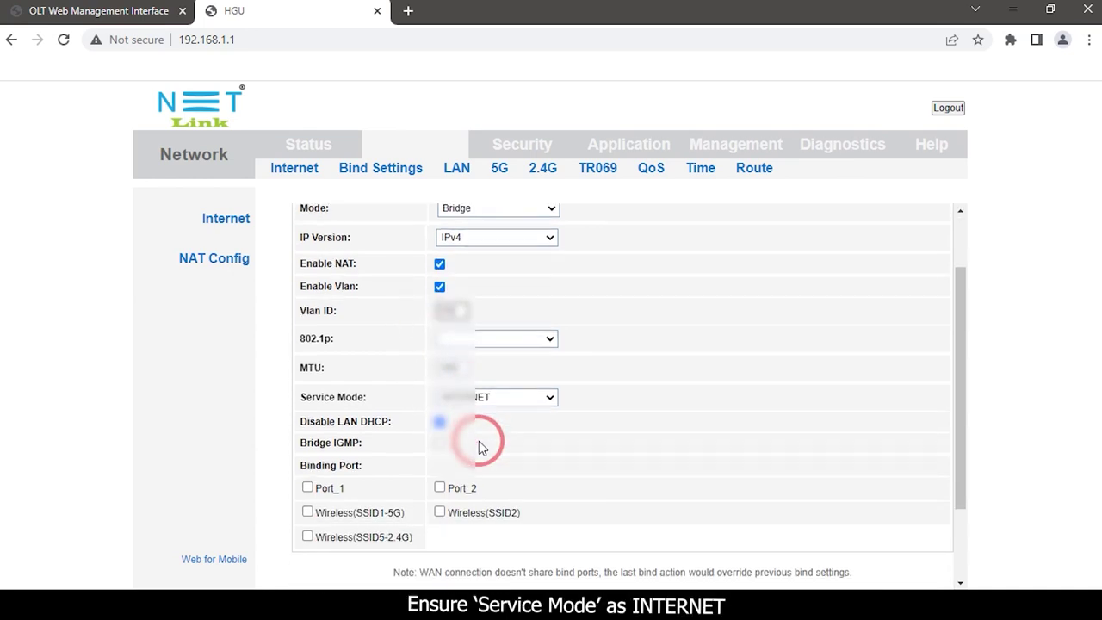
left_click(467, 397)
left_click(467, 397)
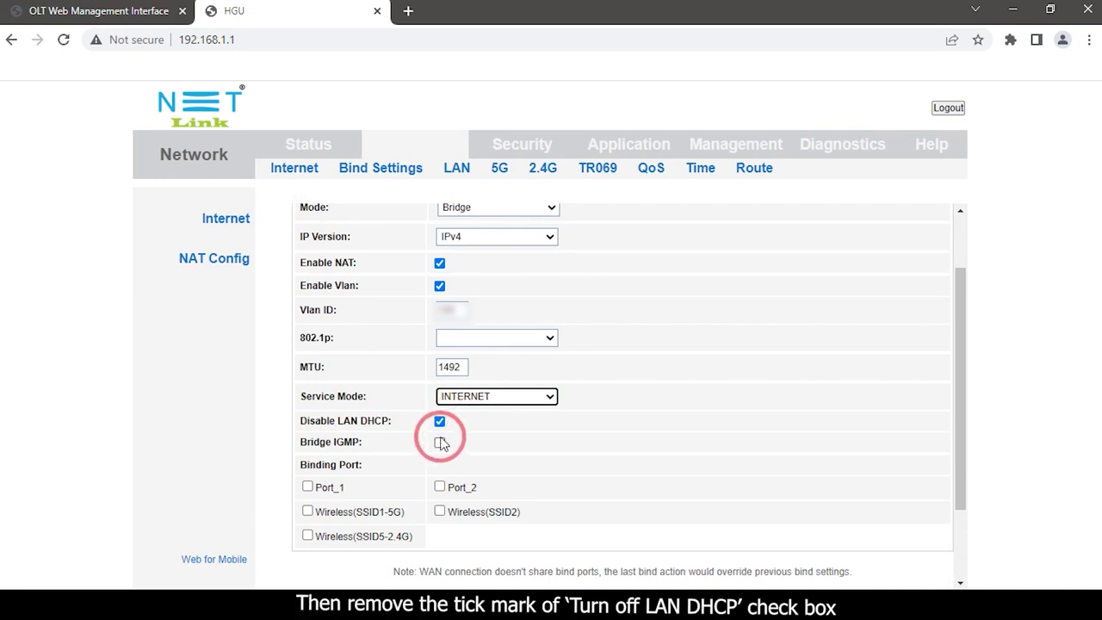
left_click(439, 421)
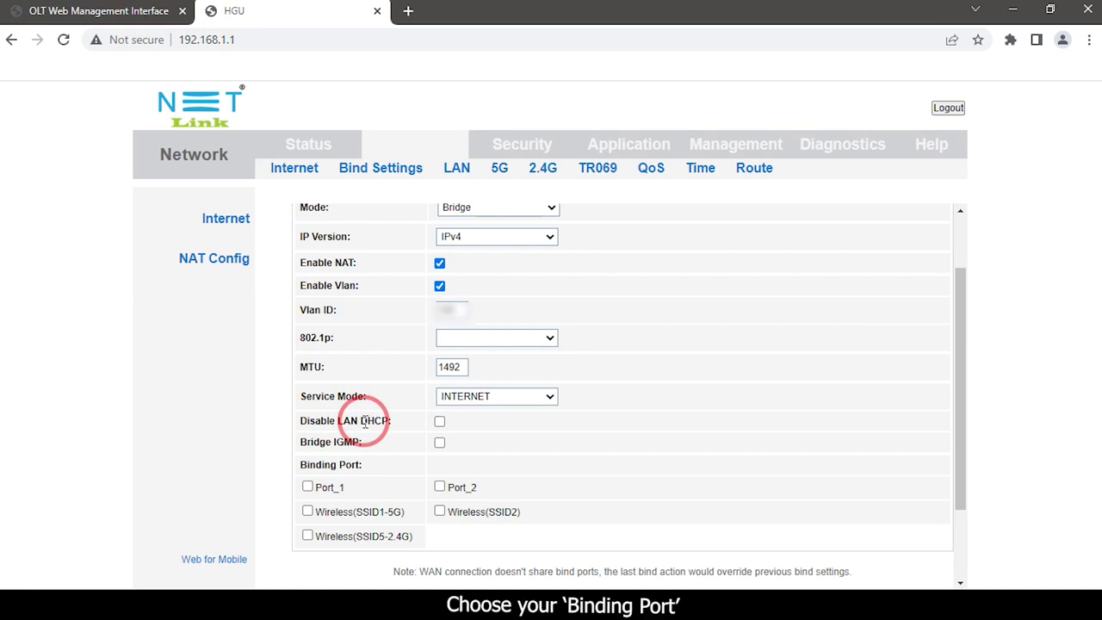
scroll(366, 465, "down", 2)
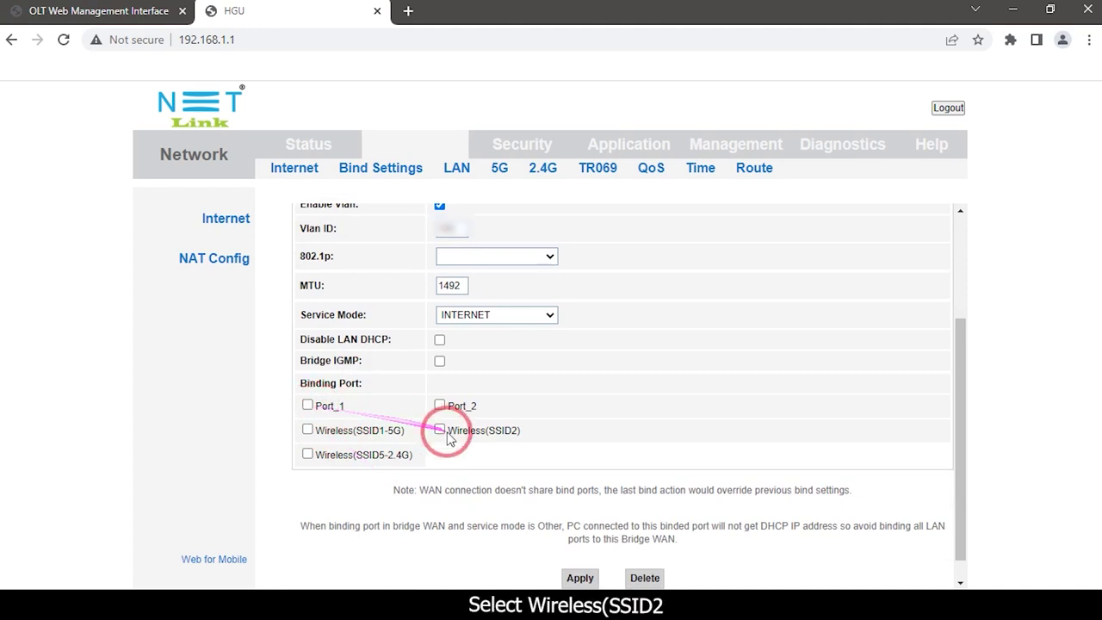
left_click(440, 429)
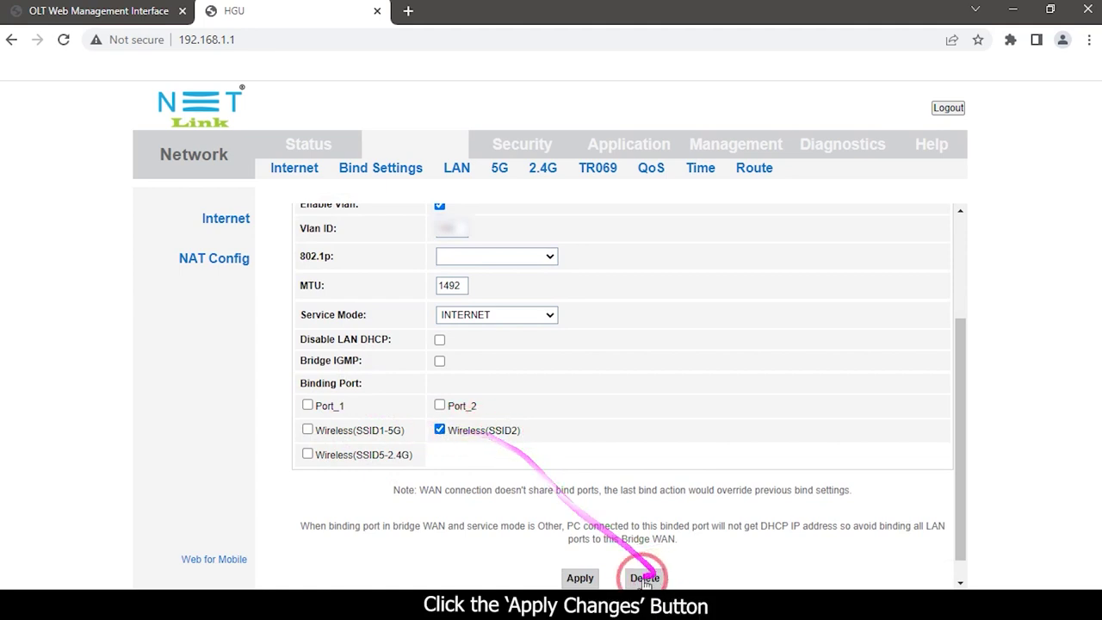
left_click(580, 578)
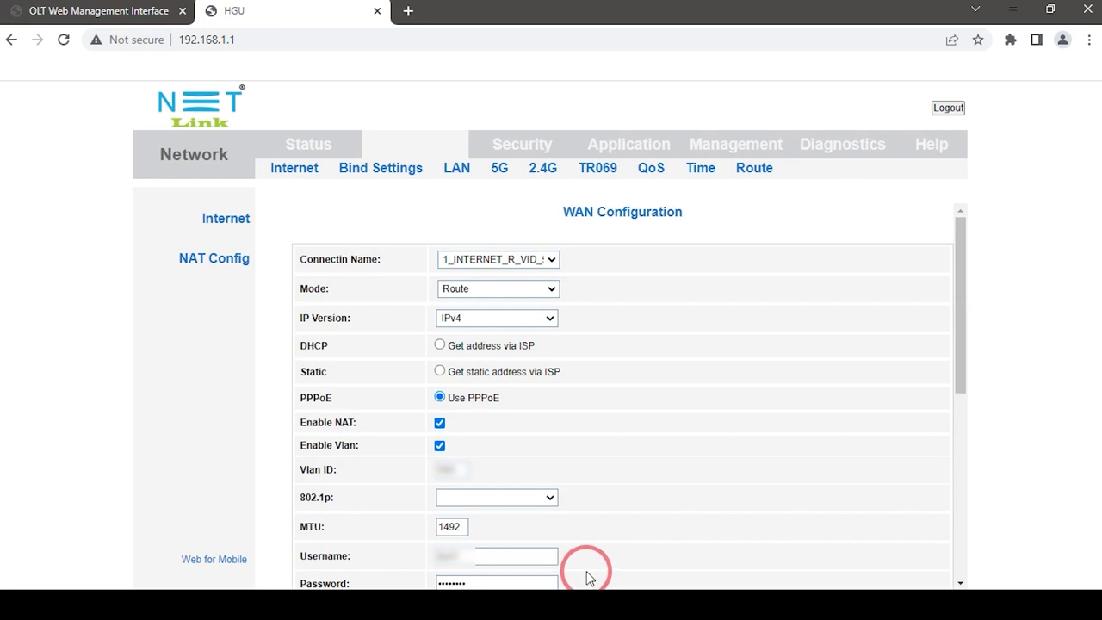
Step: Check Status > WAN Info shows both 1_INTERNET_R and 2_INTERNET_B in state up
left_click(325, 142)
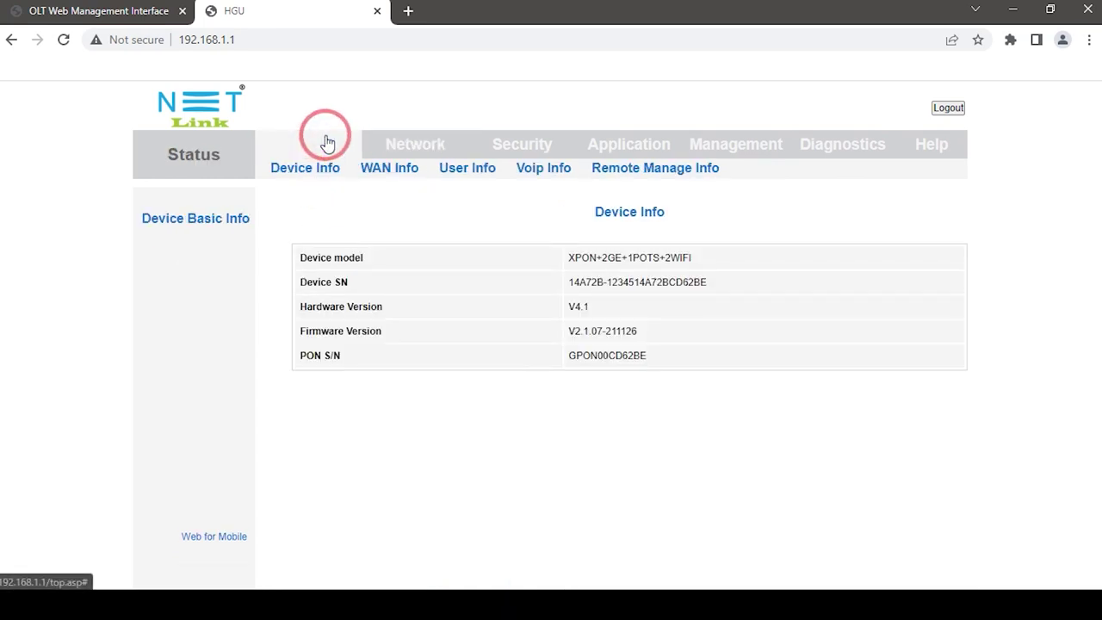
left_click(389, 171)
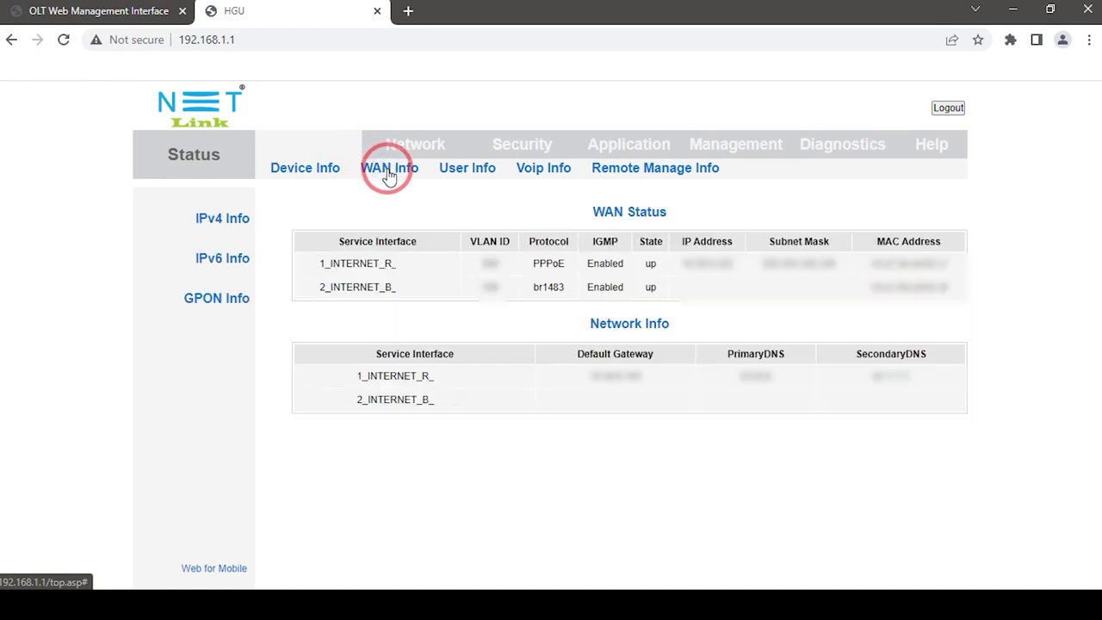
double_click(649, 290)
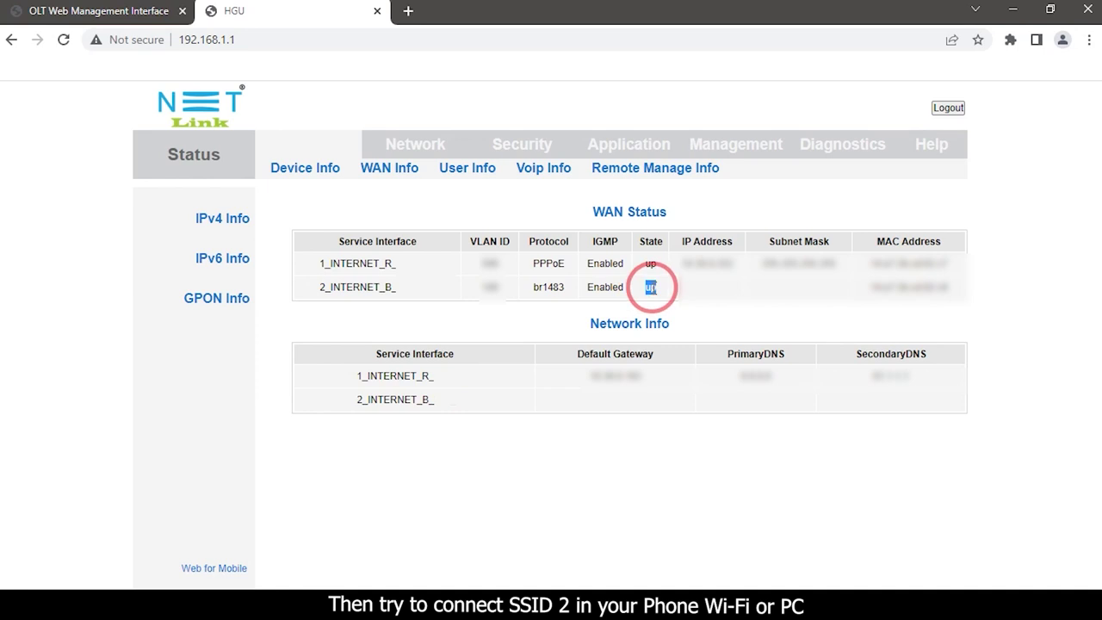
left_click(653, 289)
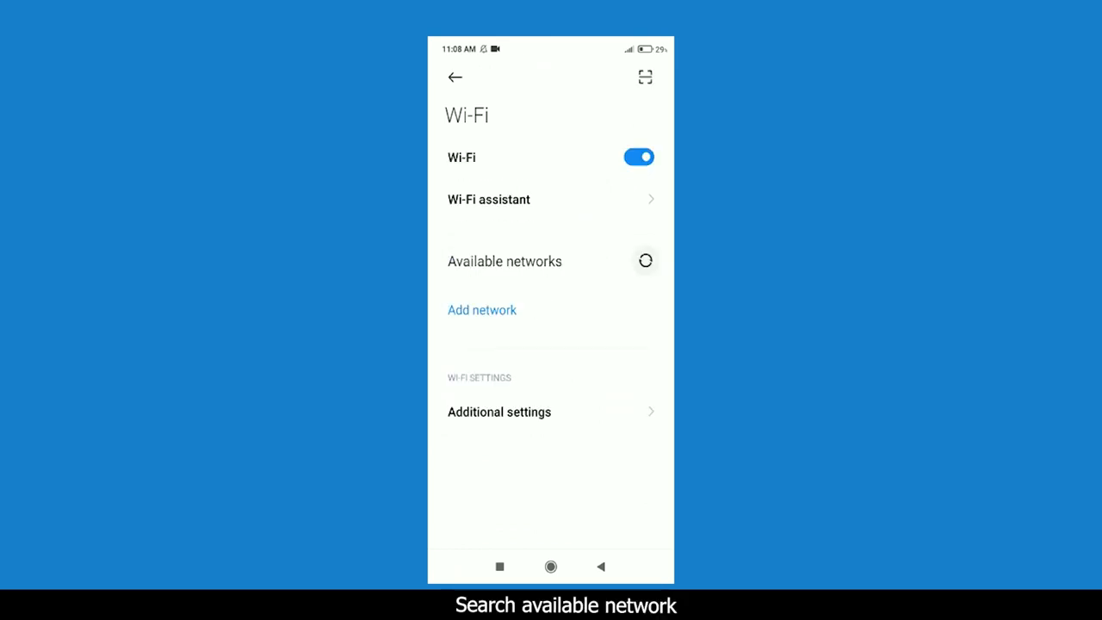
Step: Connect the phone to the OLTACCESS Wi-Fi network, then launch Chrome from the home screen
scroll(551, 344, "down", 3)
scroll(550, 345, "down", 2)
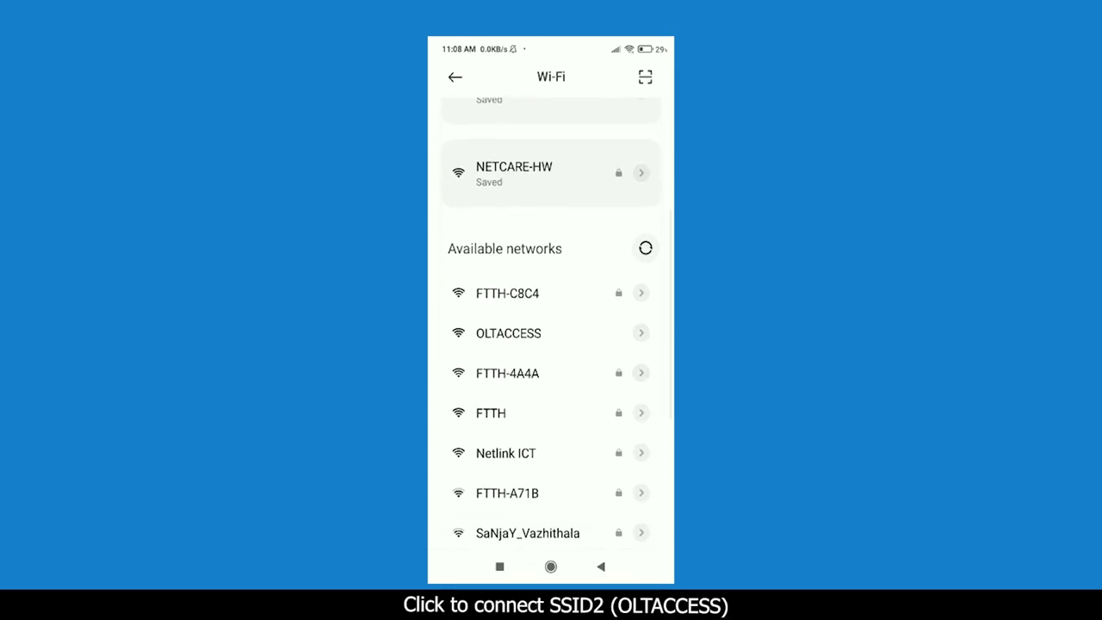
left_click(508, 333)
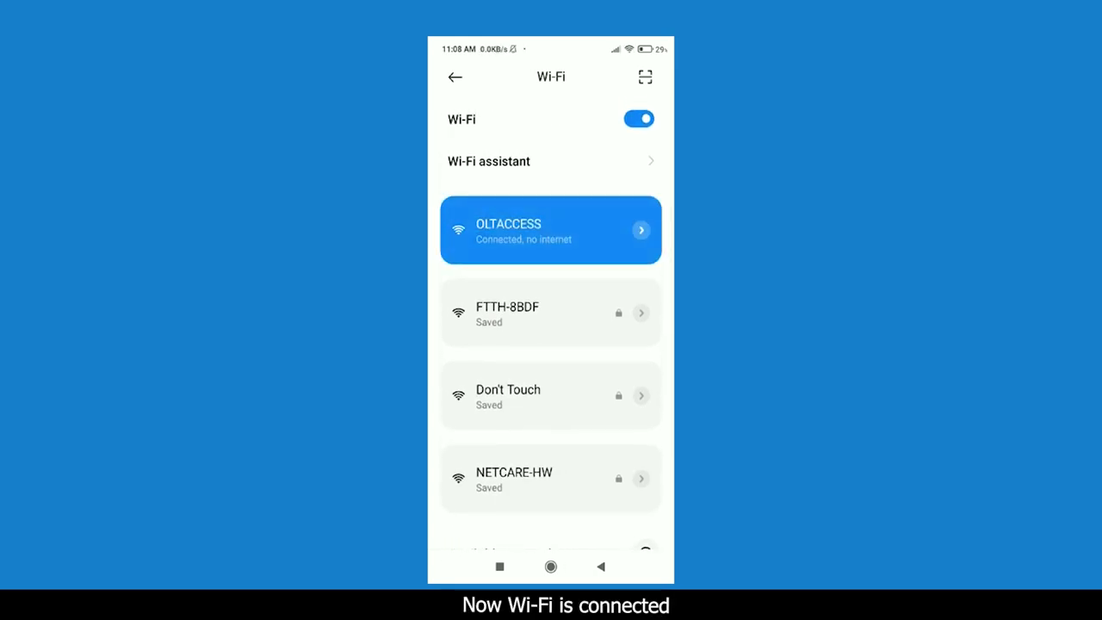
left_click(551, 567)
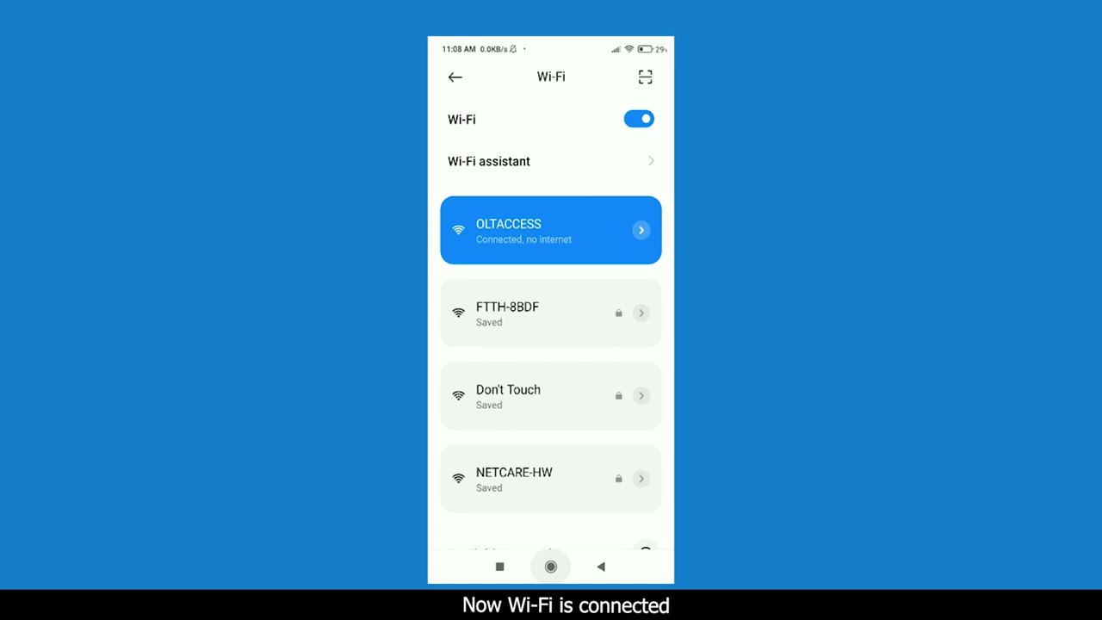
left_click(596, 413)
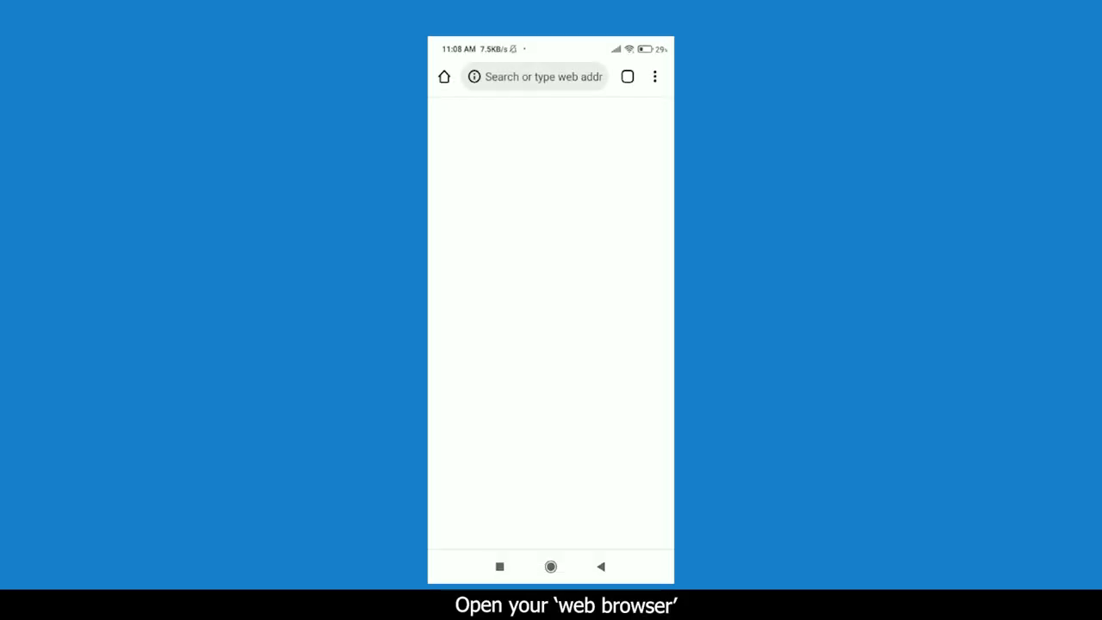
Step: Load the OLT login page at 192.168.1.200 in the phone's browser
left_click(533, 92)
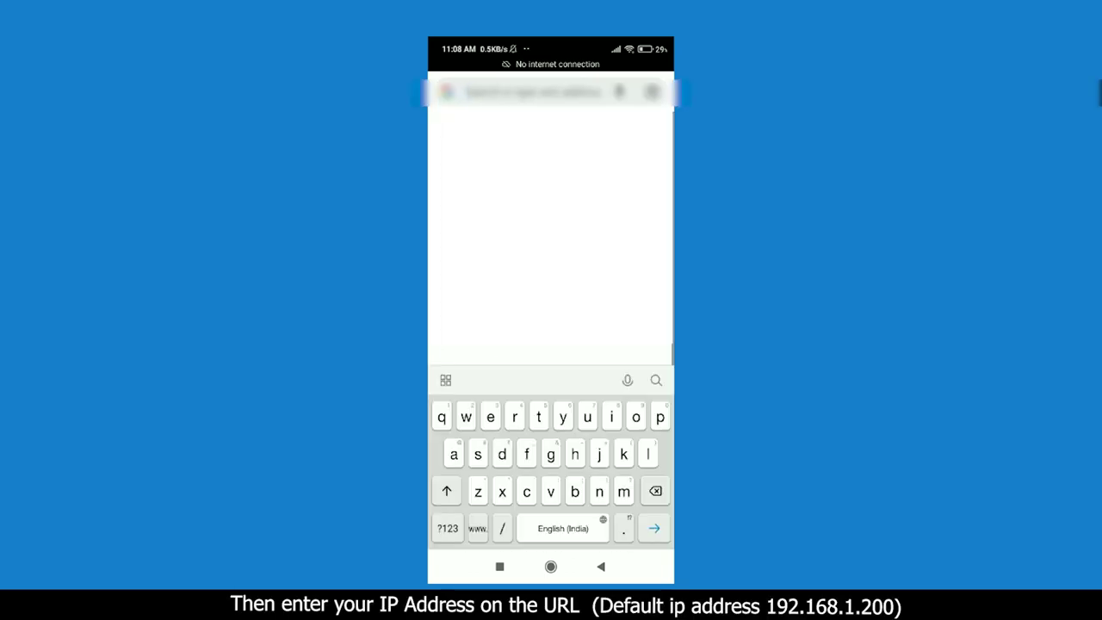
type("htt")
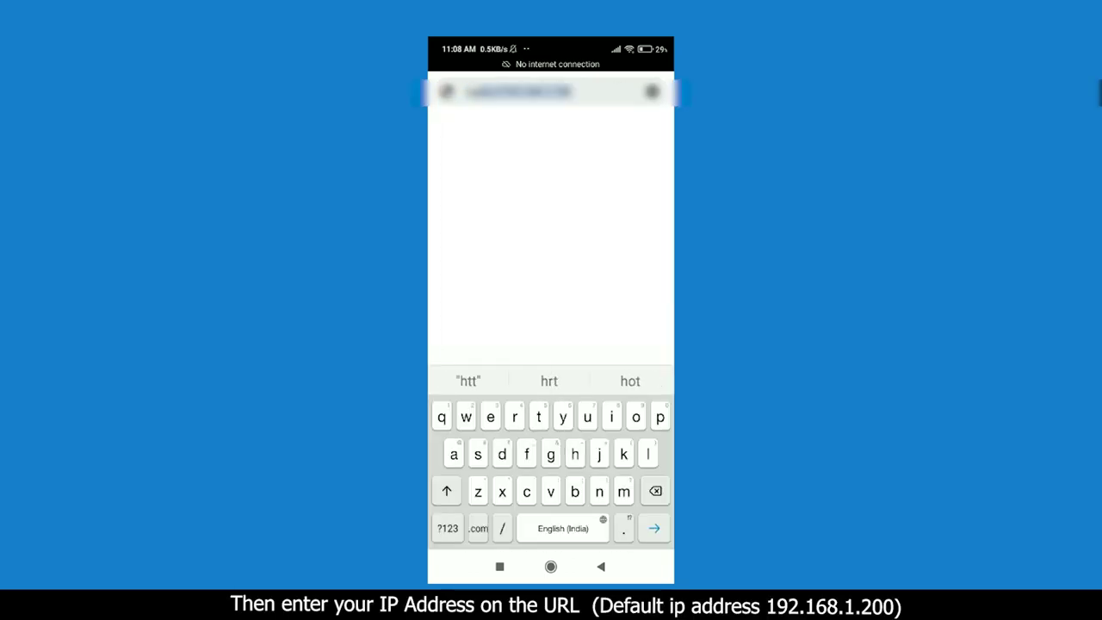
key("BackSpace")
key("BackSpace")
key("BackSpace")
key("BackSpace")
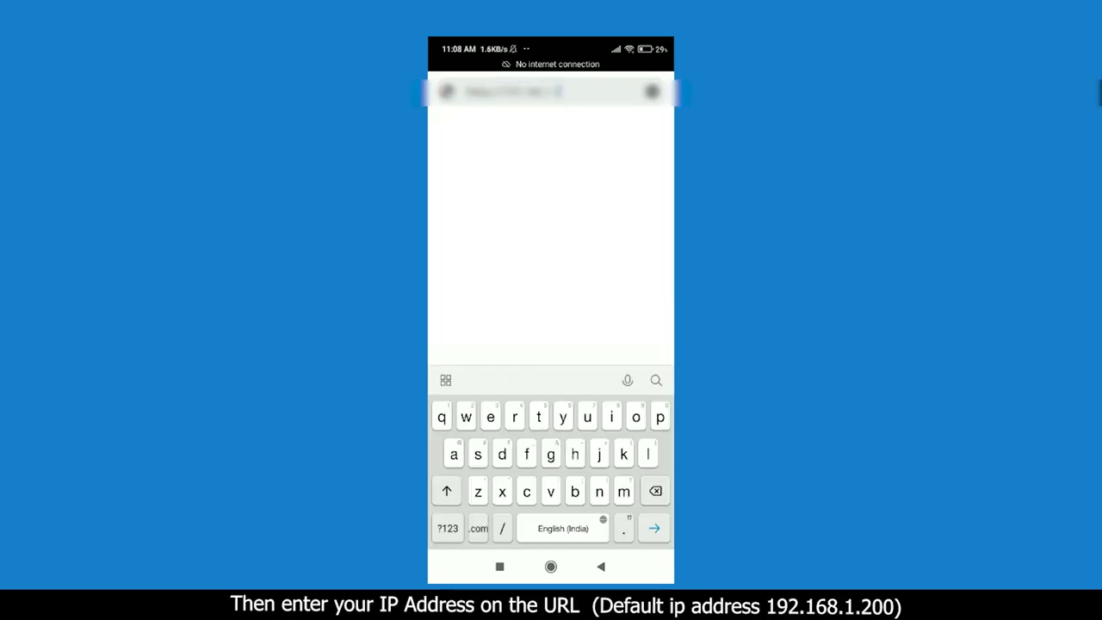
type("200")
key("Return")
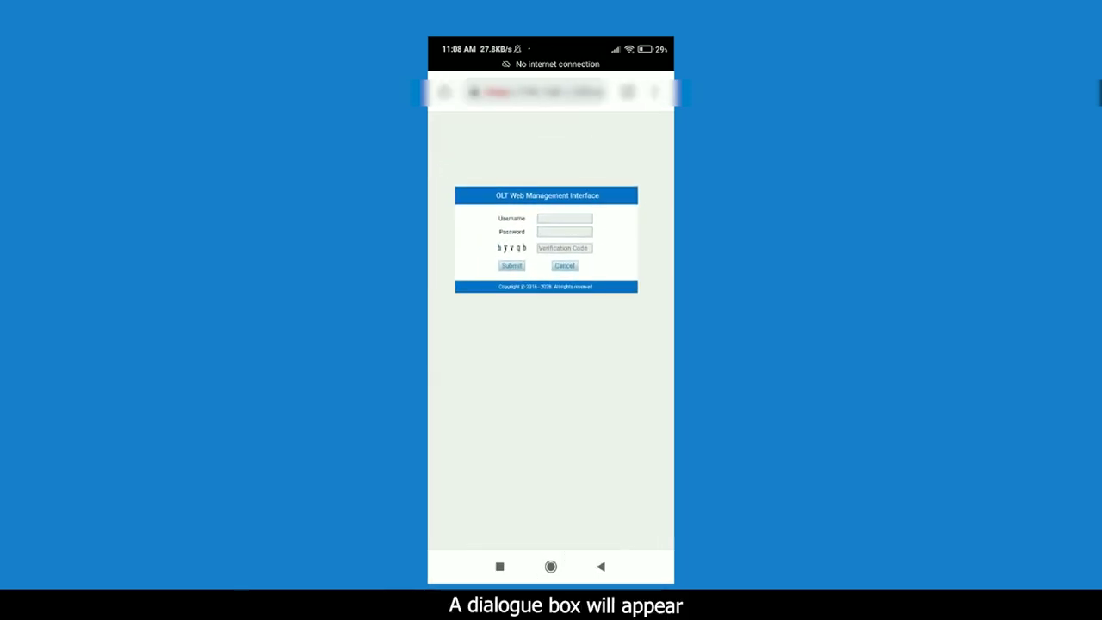
Step: Log in to the OLT with the admin username, the password and the verification code
left_click(564, 218)
type("admin")
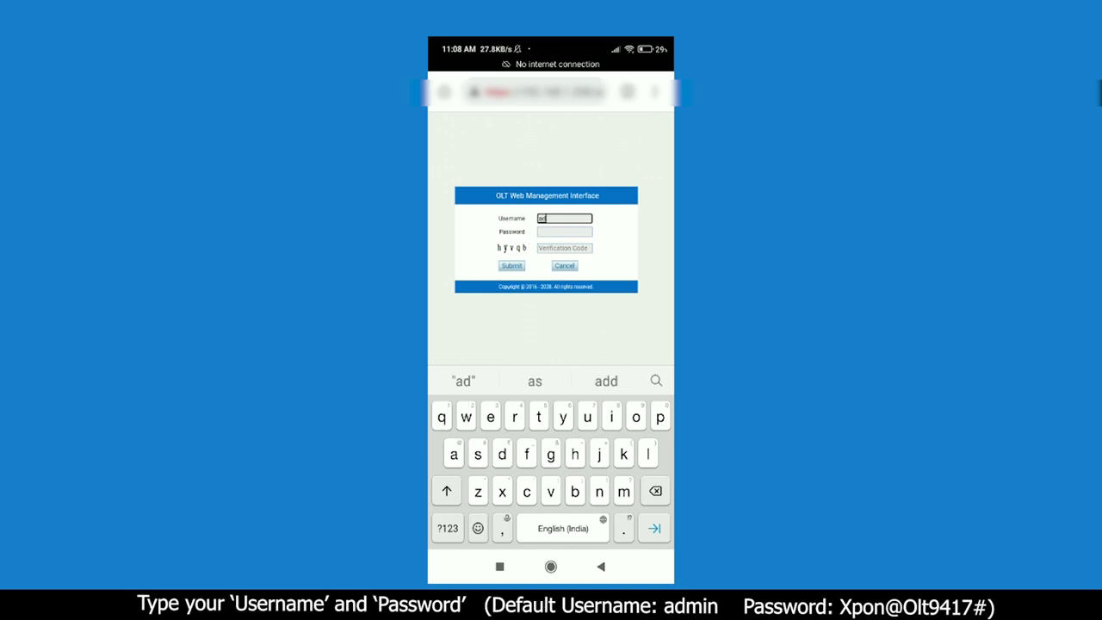
left_click(563, 230)
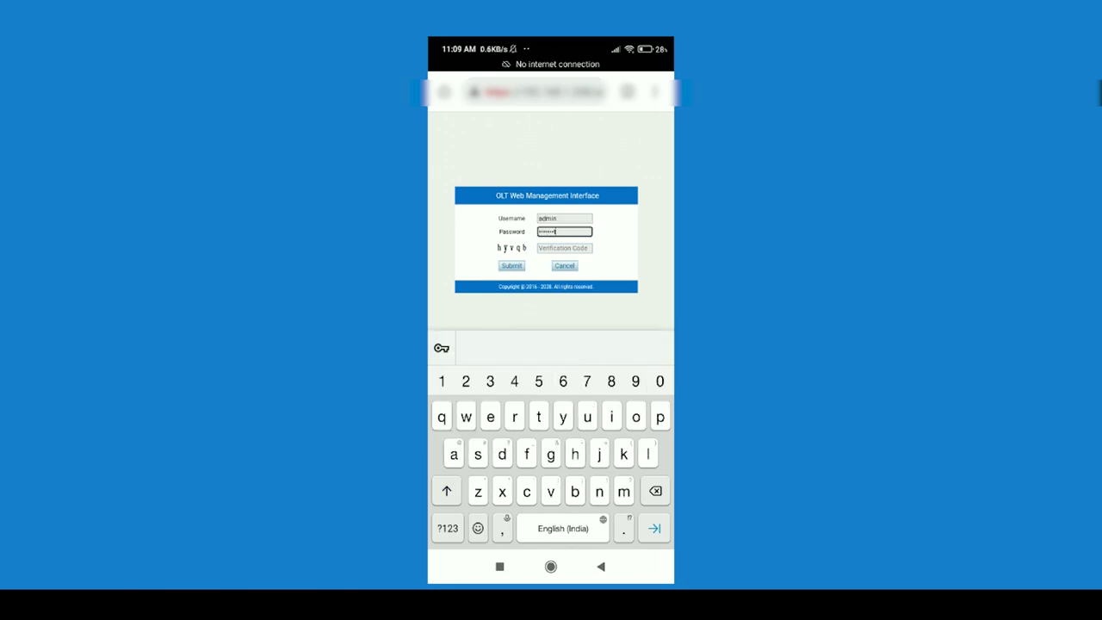
left_click(563, 247)
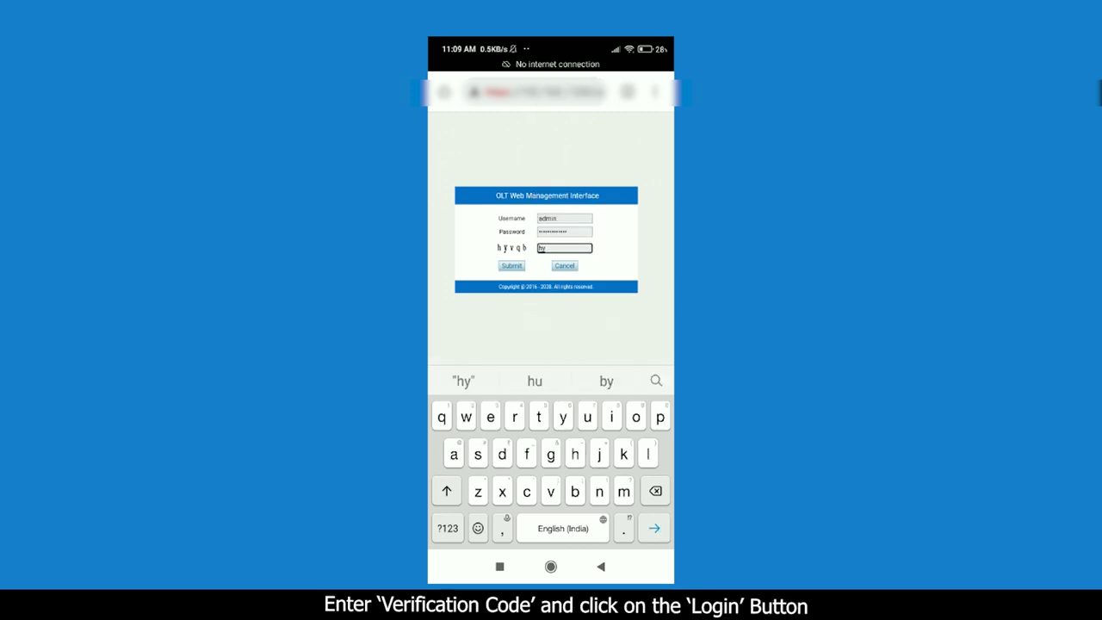
left_click(512, 265)
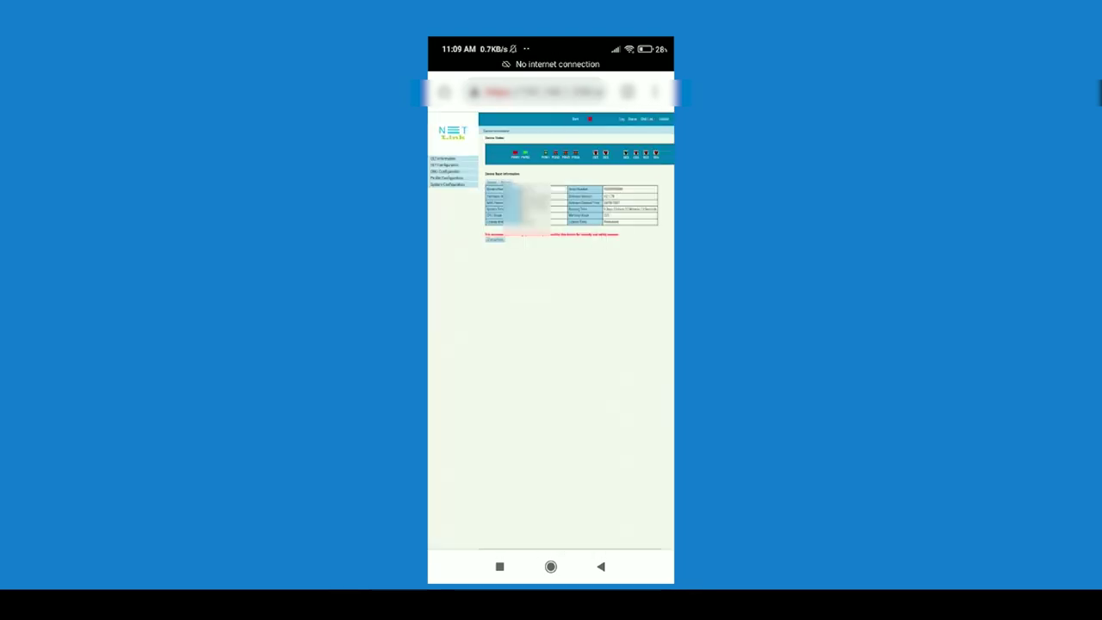